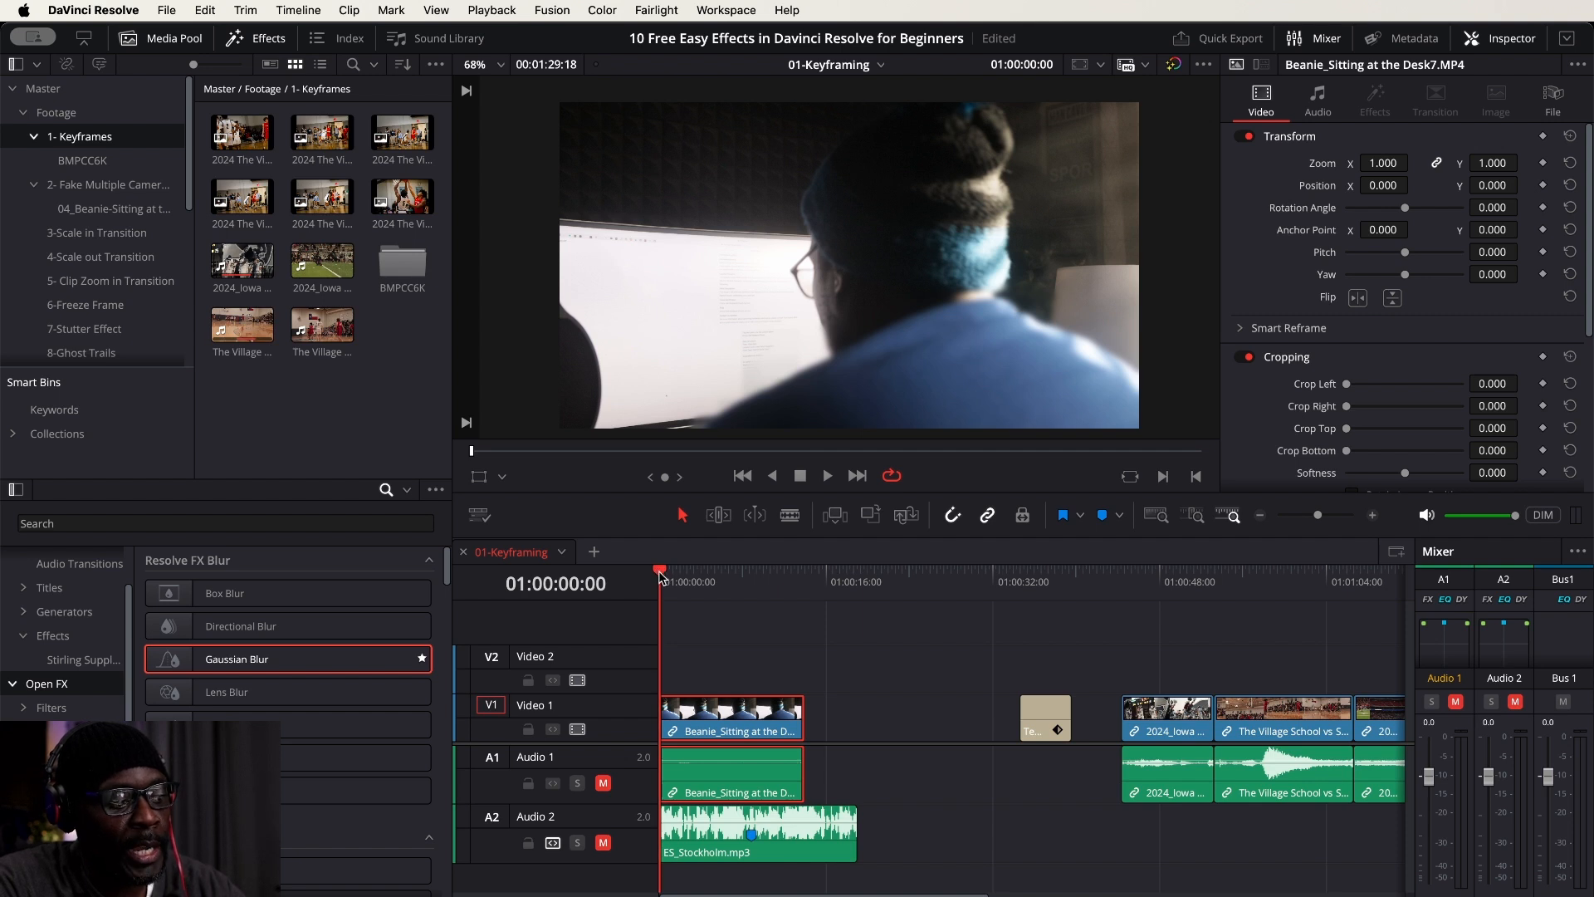
Add a Zoom keyframe to the Beanie_Sitting at the Desk7.MP4 clip at its start, 01:00:00:00.
mouse_move(659, 579)
mouse_down()
mouse_move(804, 574)
mouse_move(630, 574)
mouse_up()
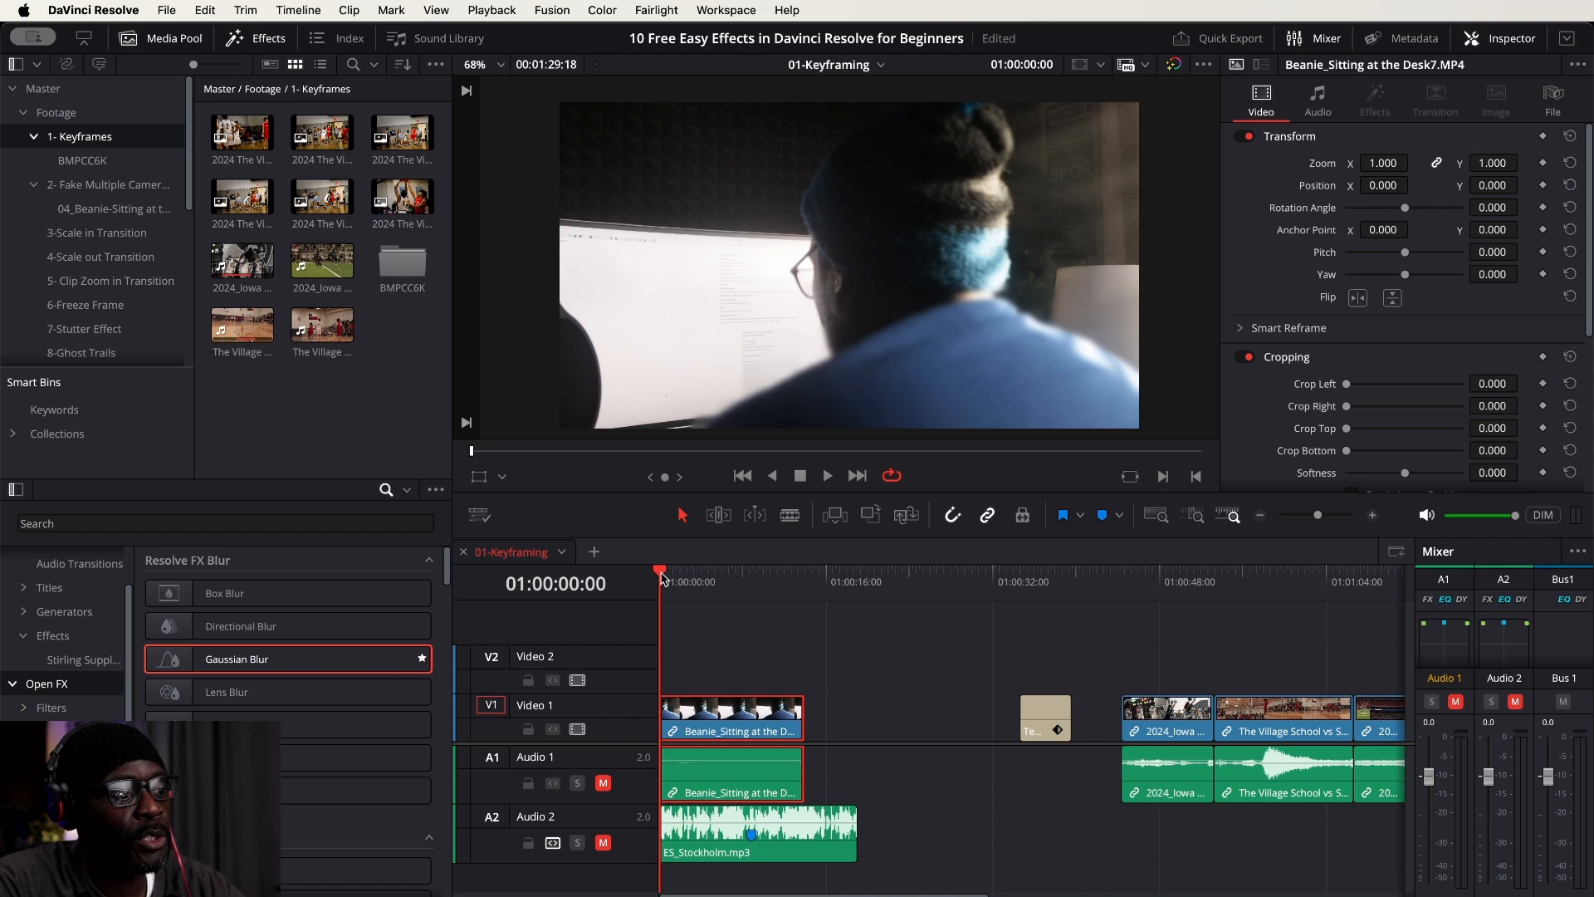
drag(662, 578, 579, 573)
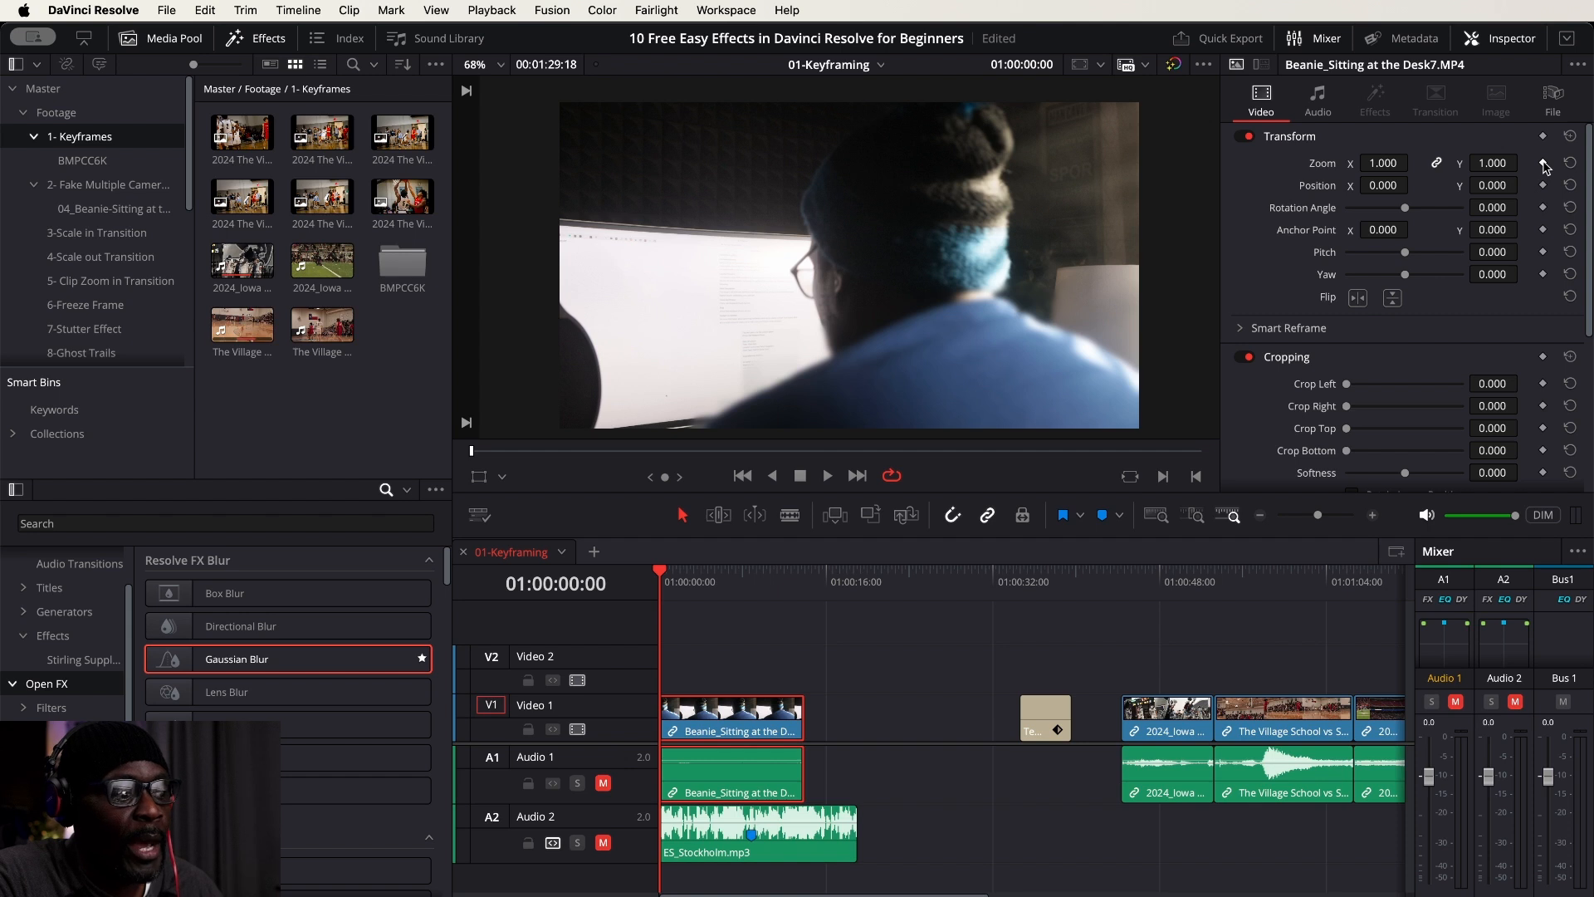
click(1543, 164)
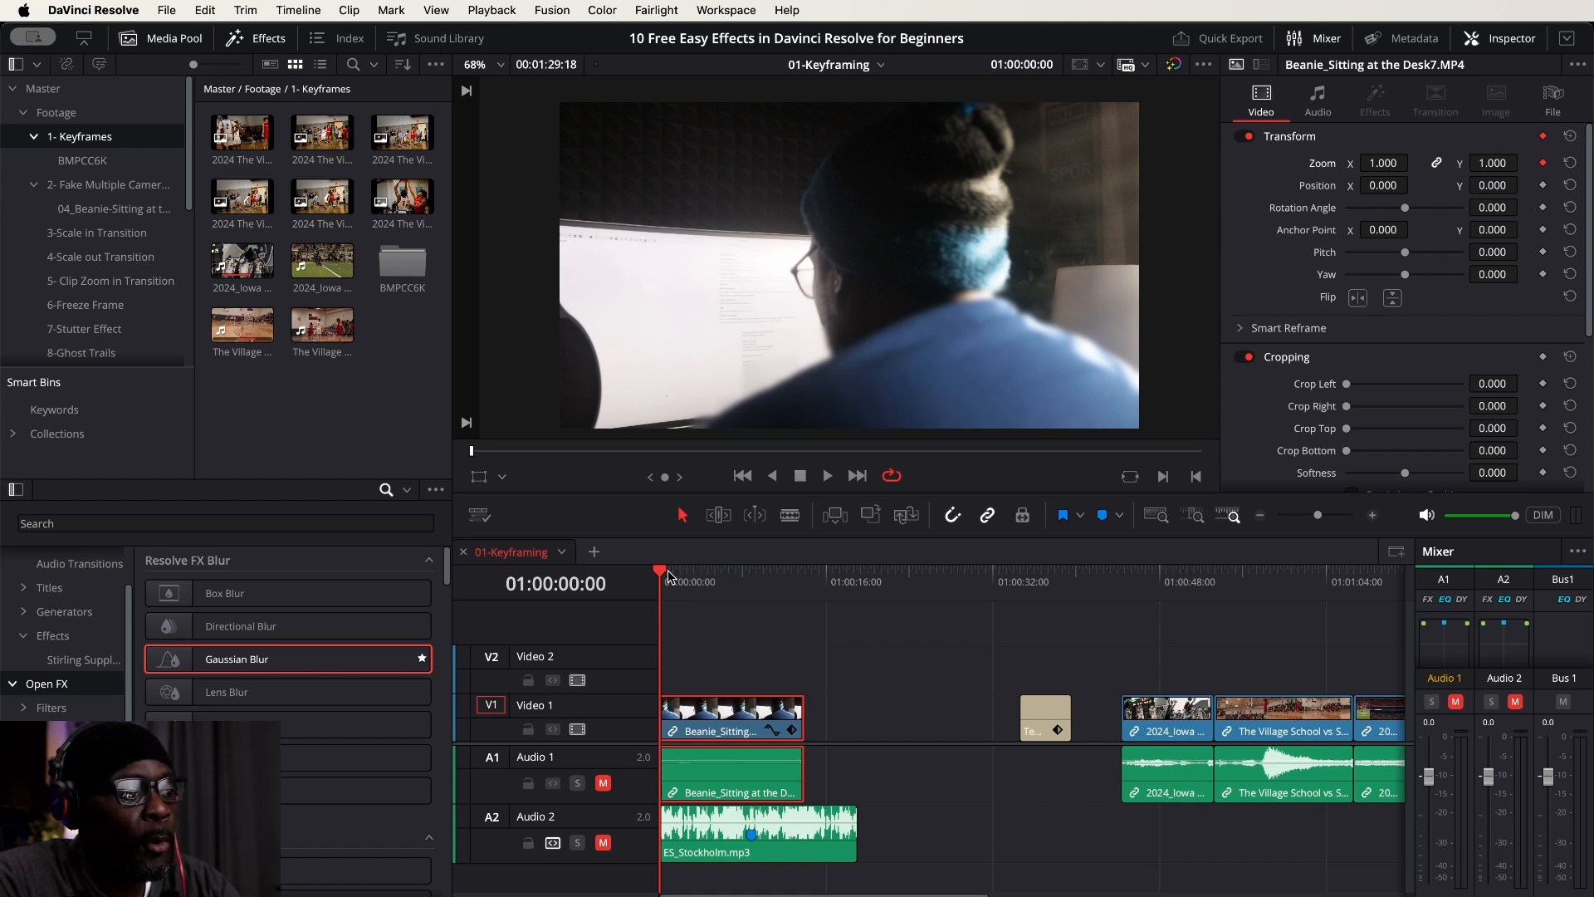
Scrub towards the end of the beanie clip and preview the title clip further along Video 1.
drag(669, 574, 787, 571)
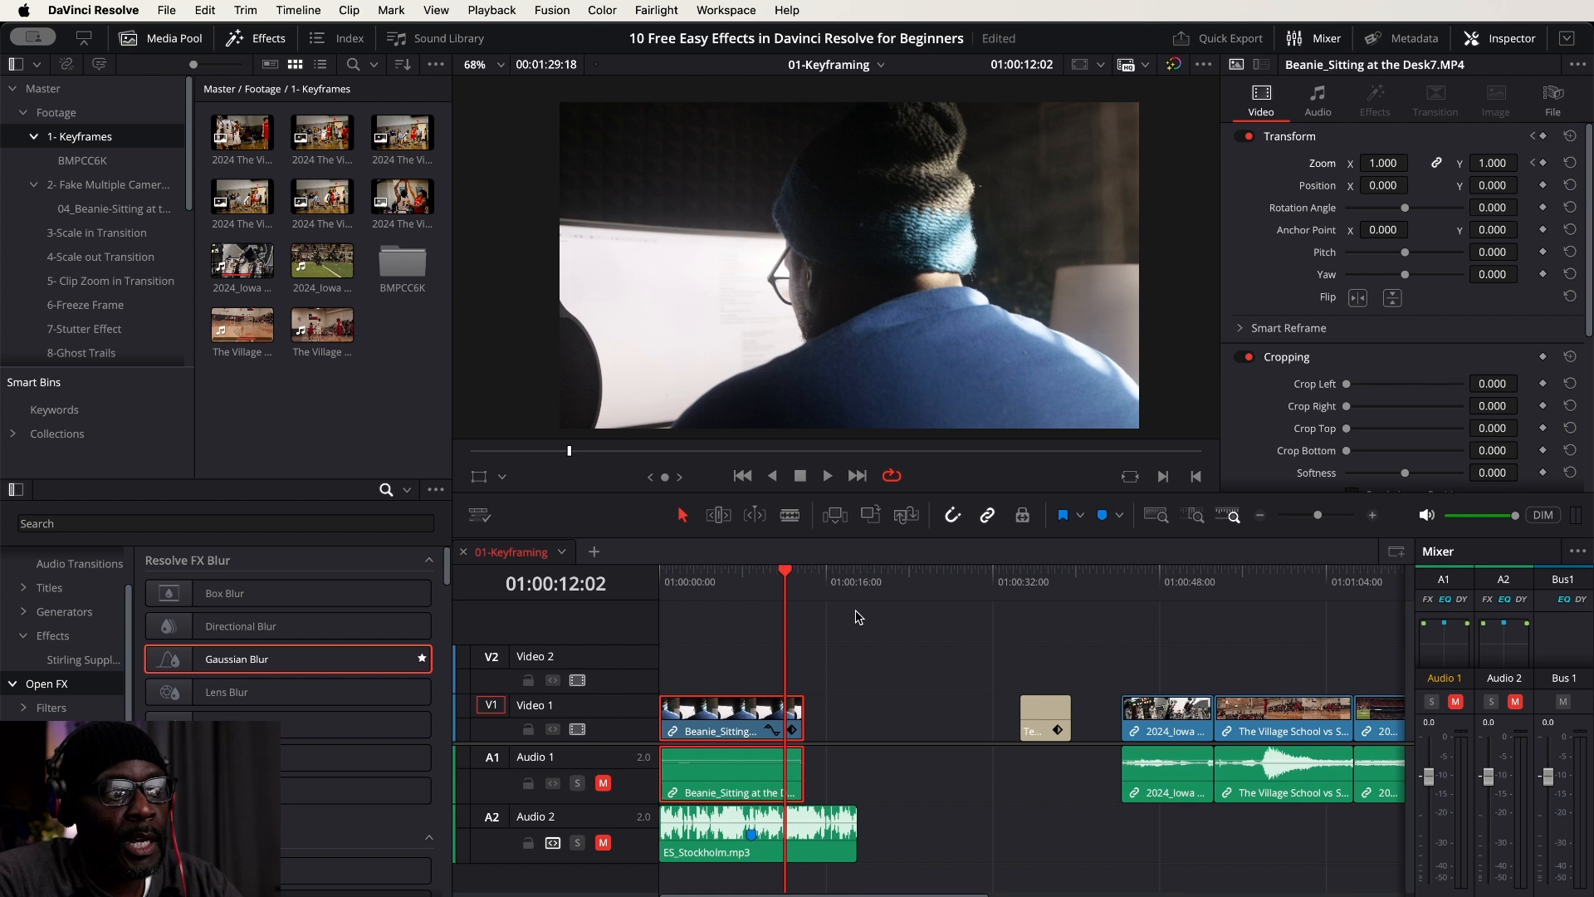
click(1039, 715)
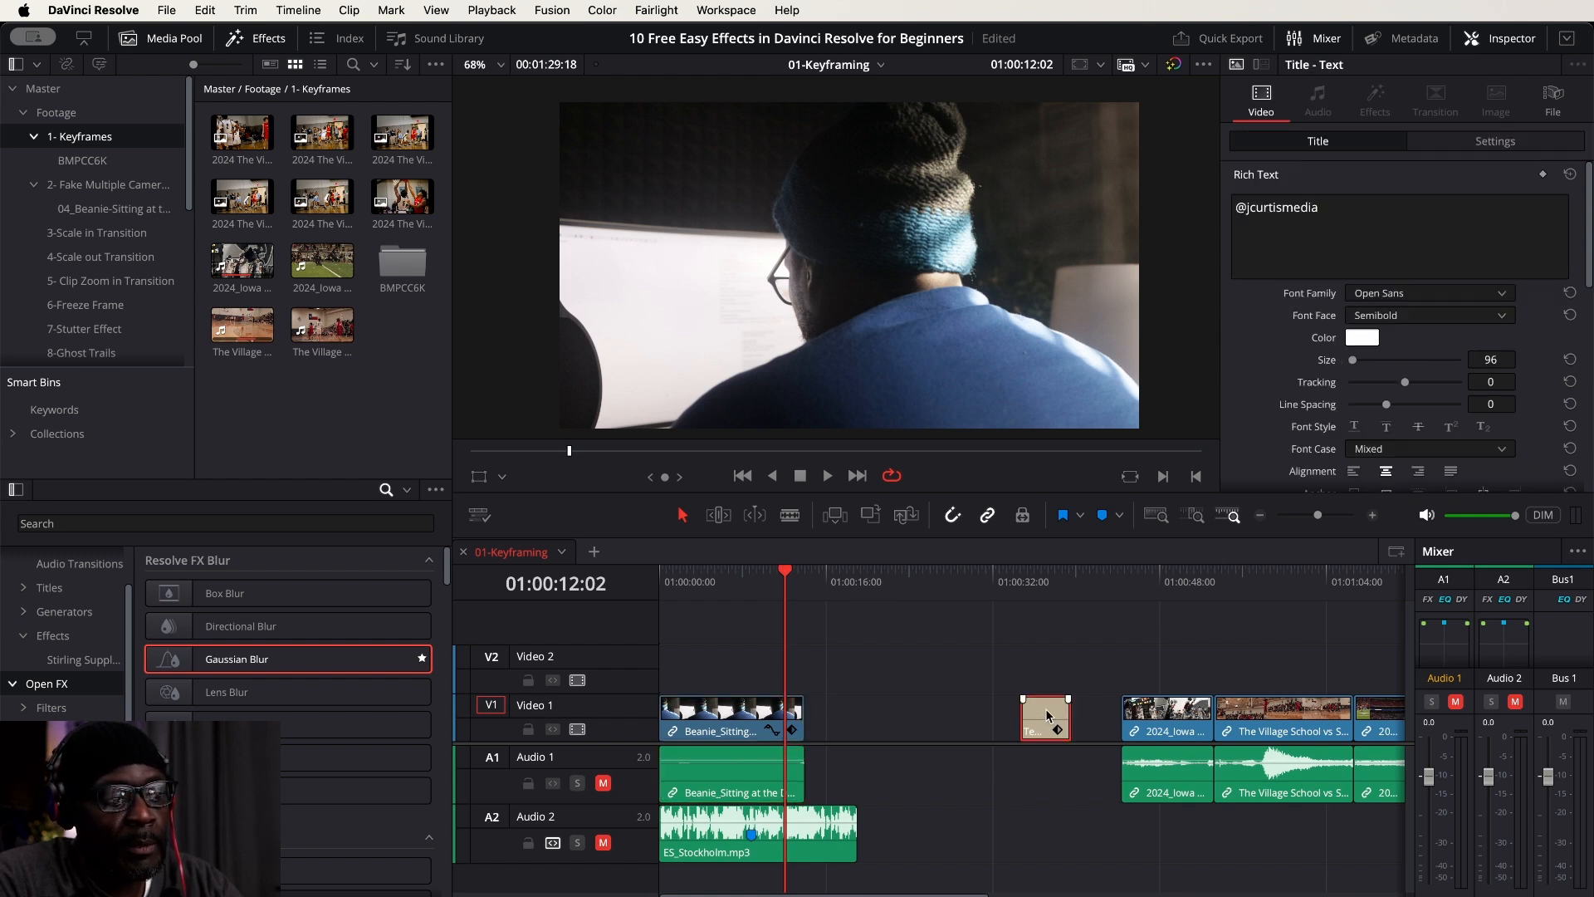
click(1050, 579)
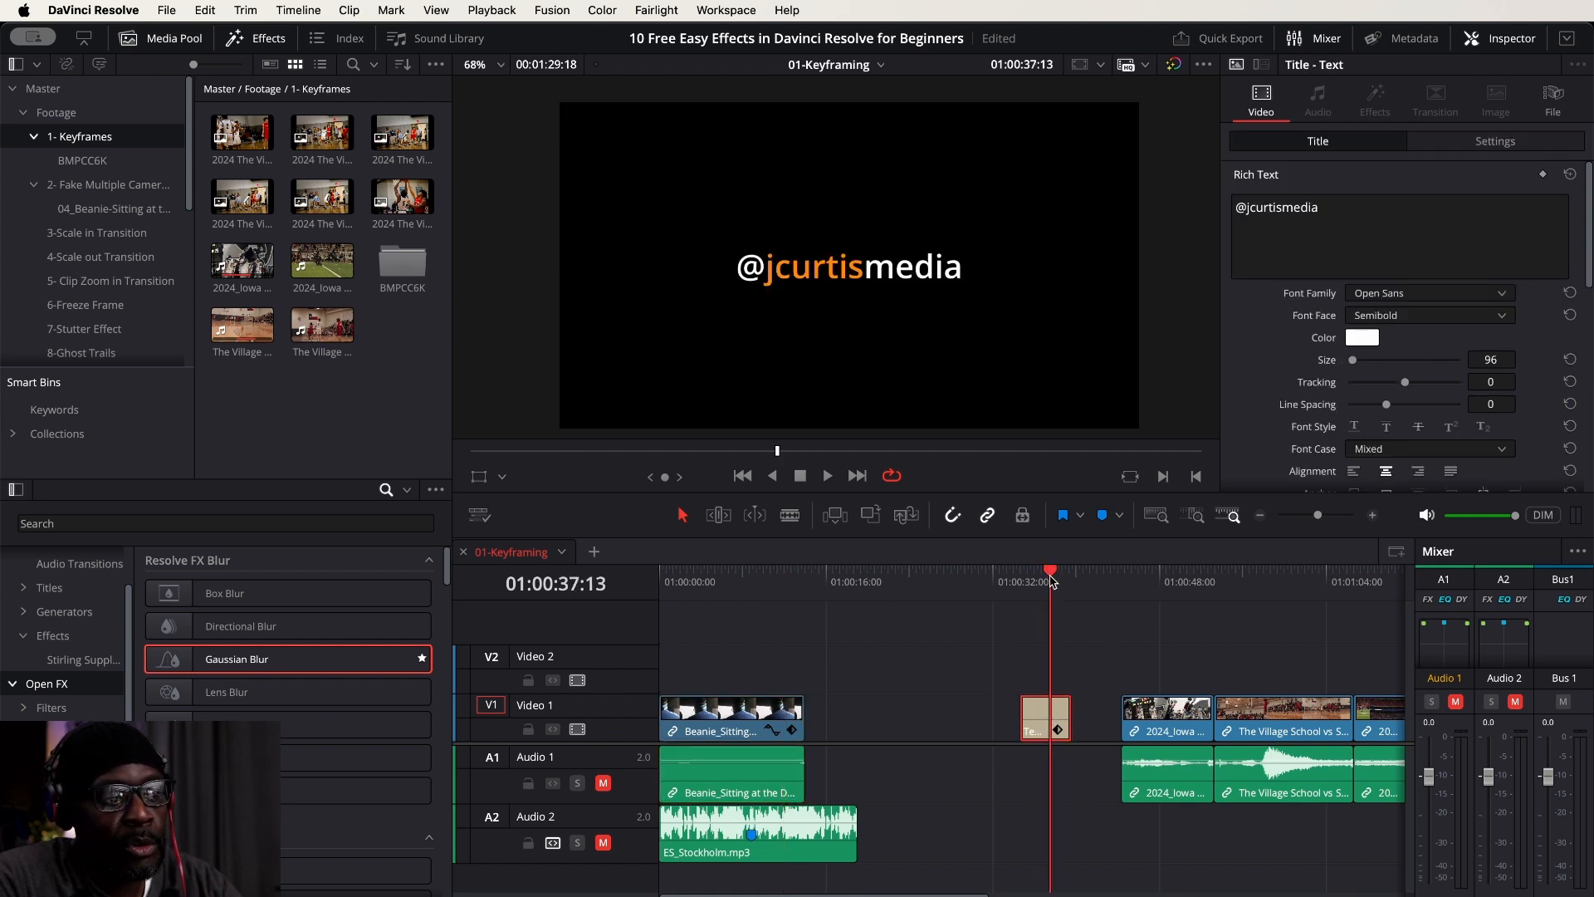
Set the beanie clip's Zoom to 1.230 at 01:00:11:00 to create a second zoom keyframe.
click(722, 717)
drag(739, 573, 773, 579)
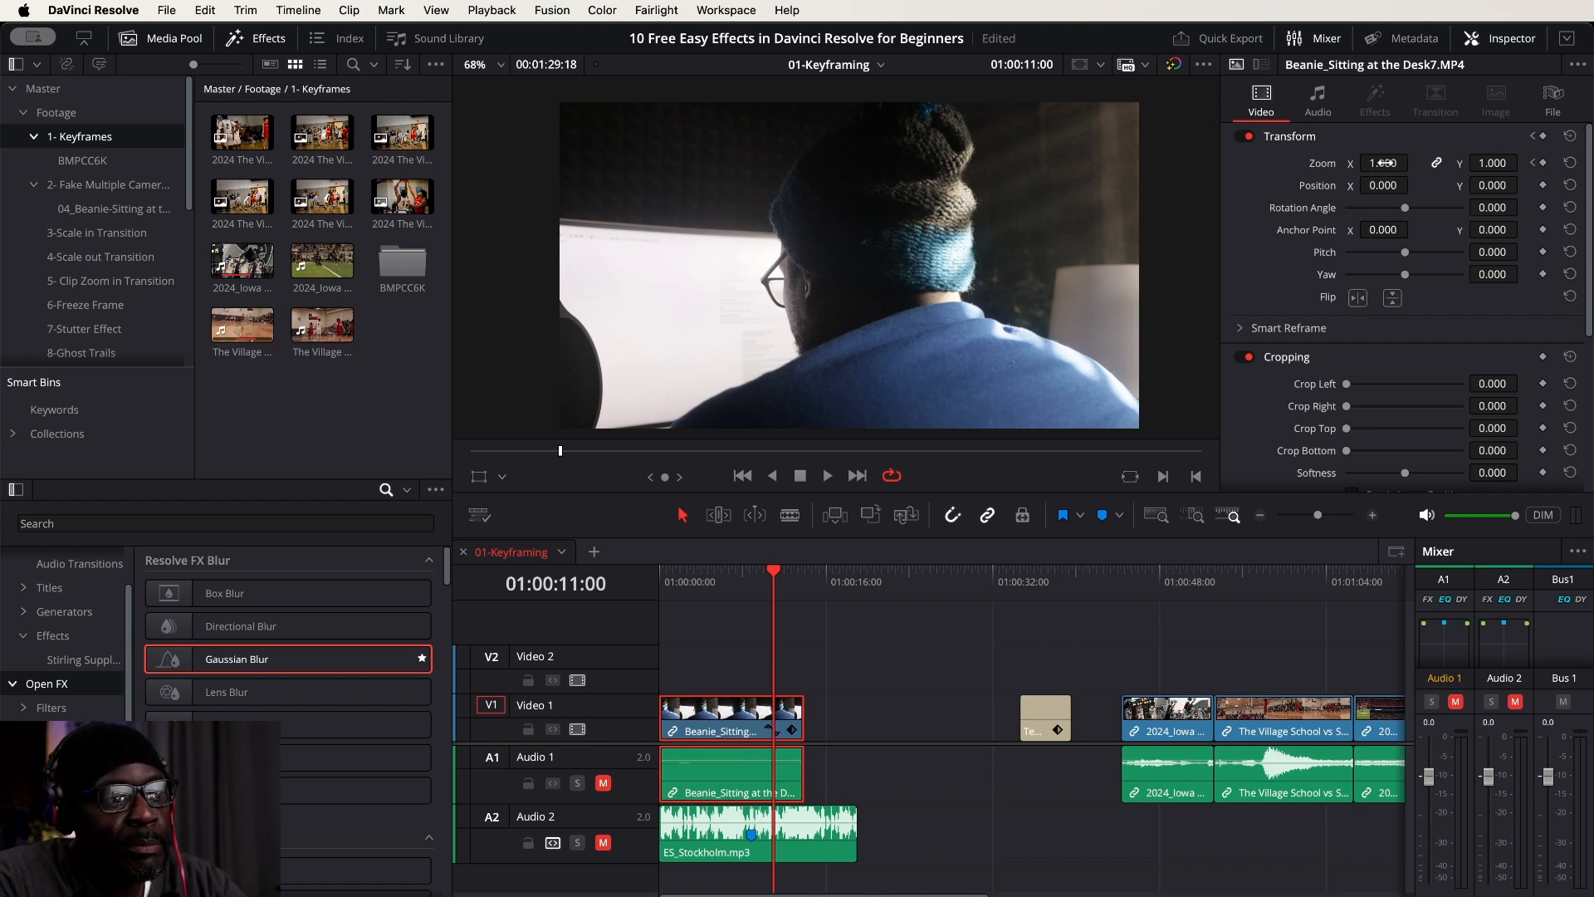
drag(1388, 163, 1413, 163)
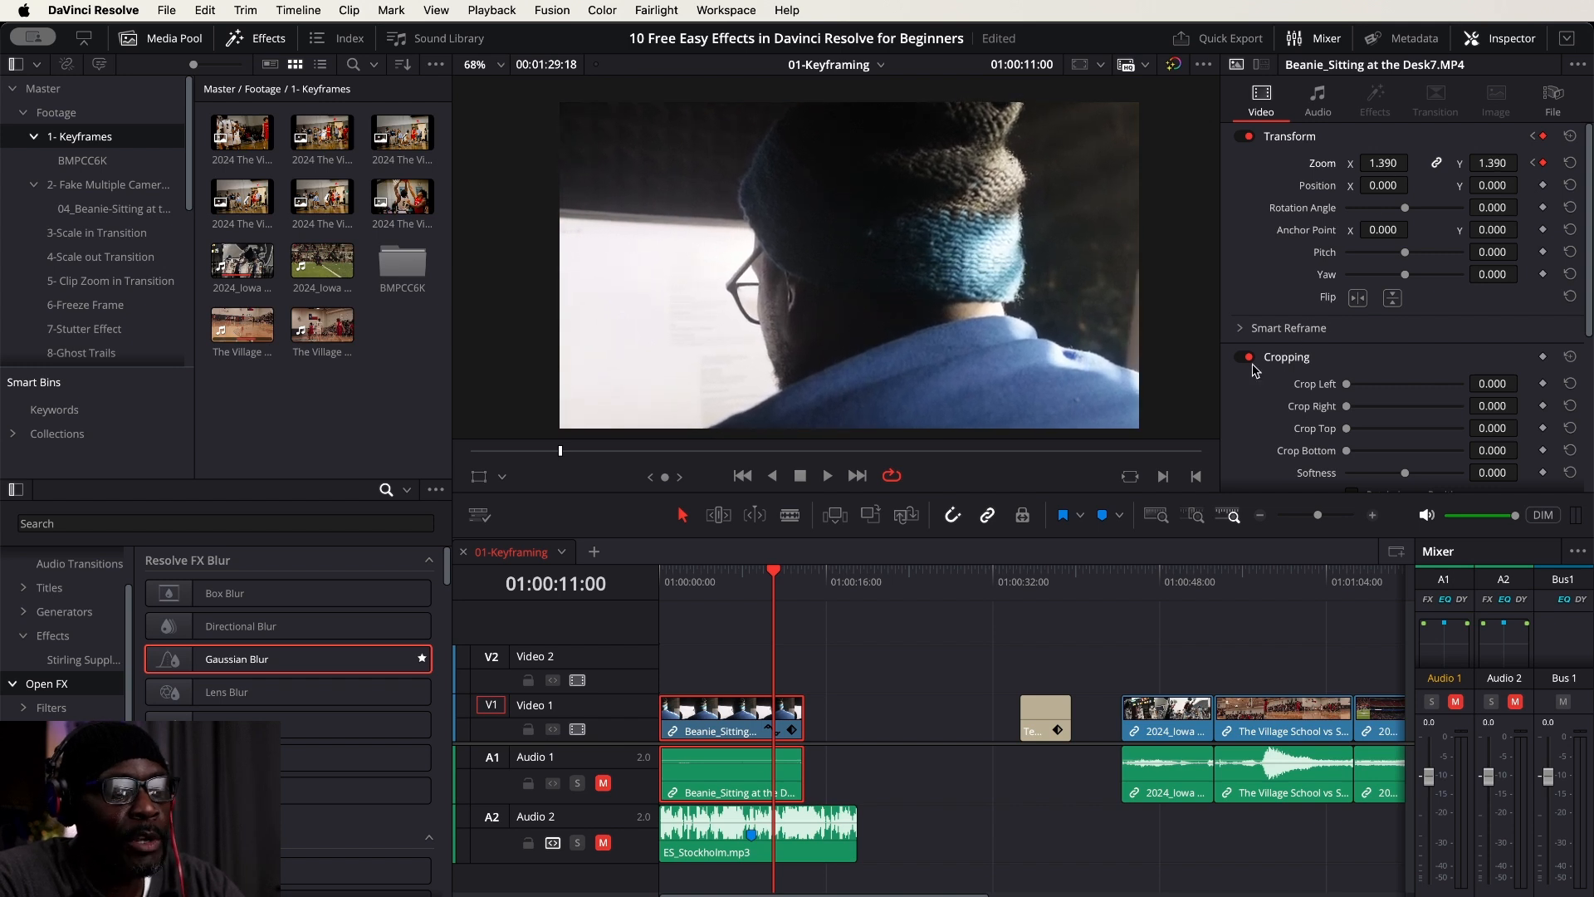
drag(1413, 163, 1372, 163)
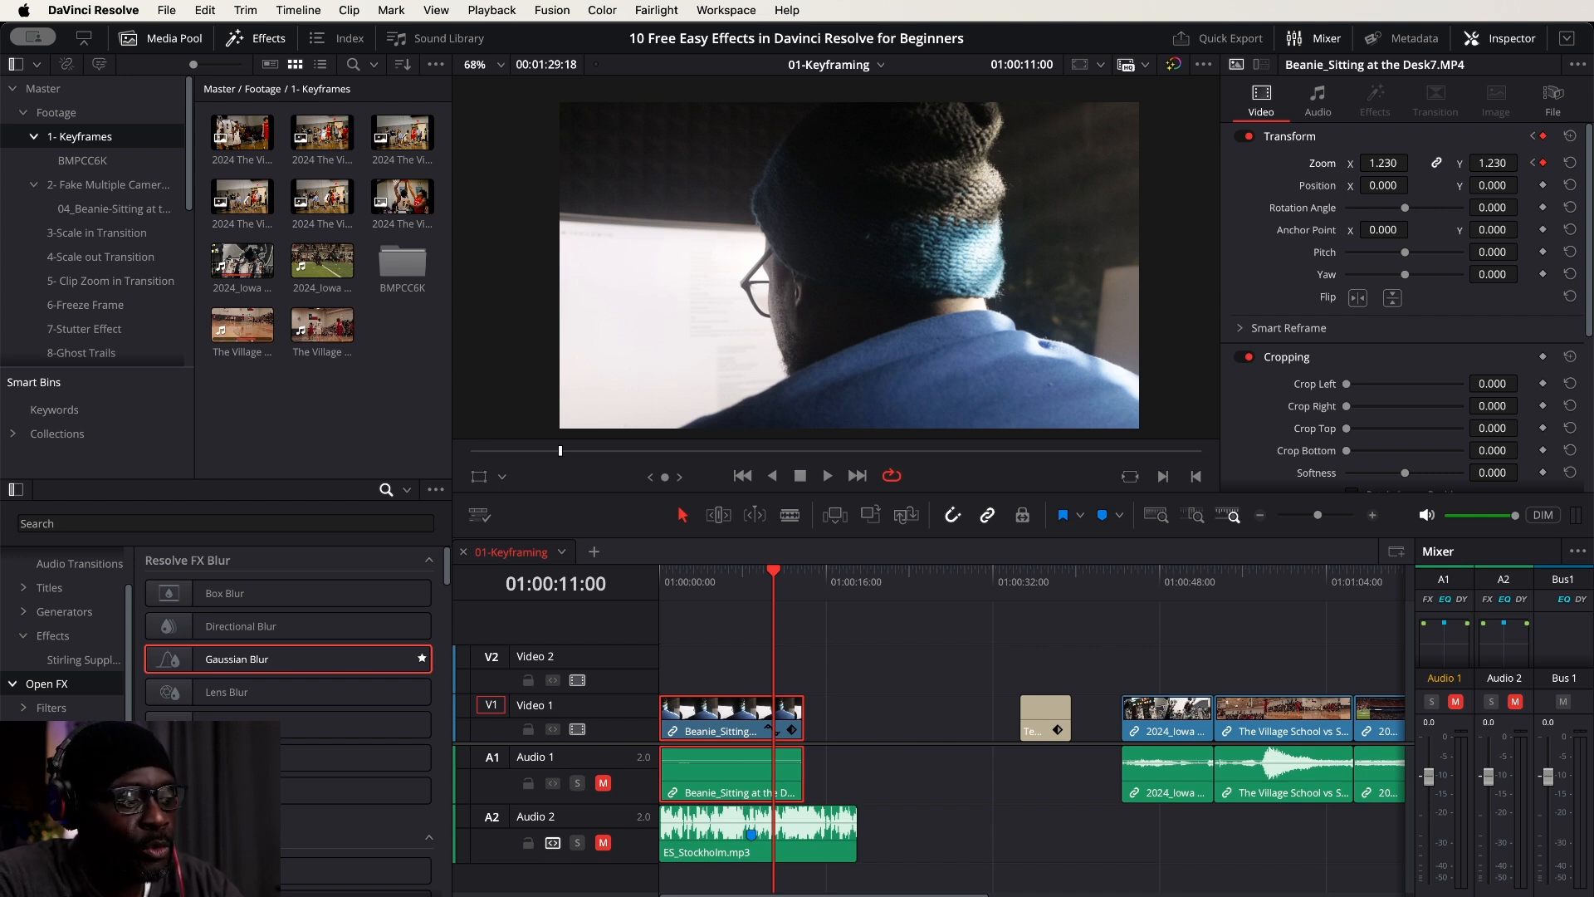
Set the volume of the ES_Stockholm.mp3 music clip on Audio 2 to -30.
click(807, 852)
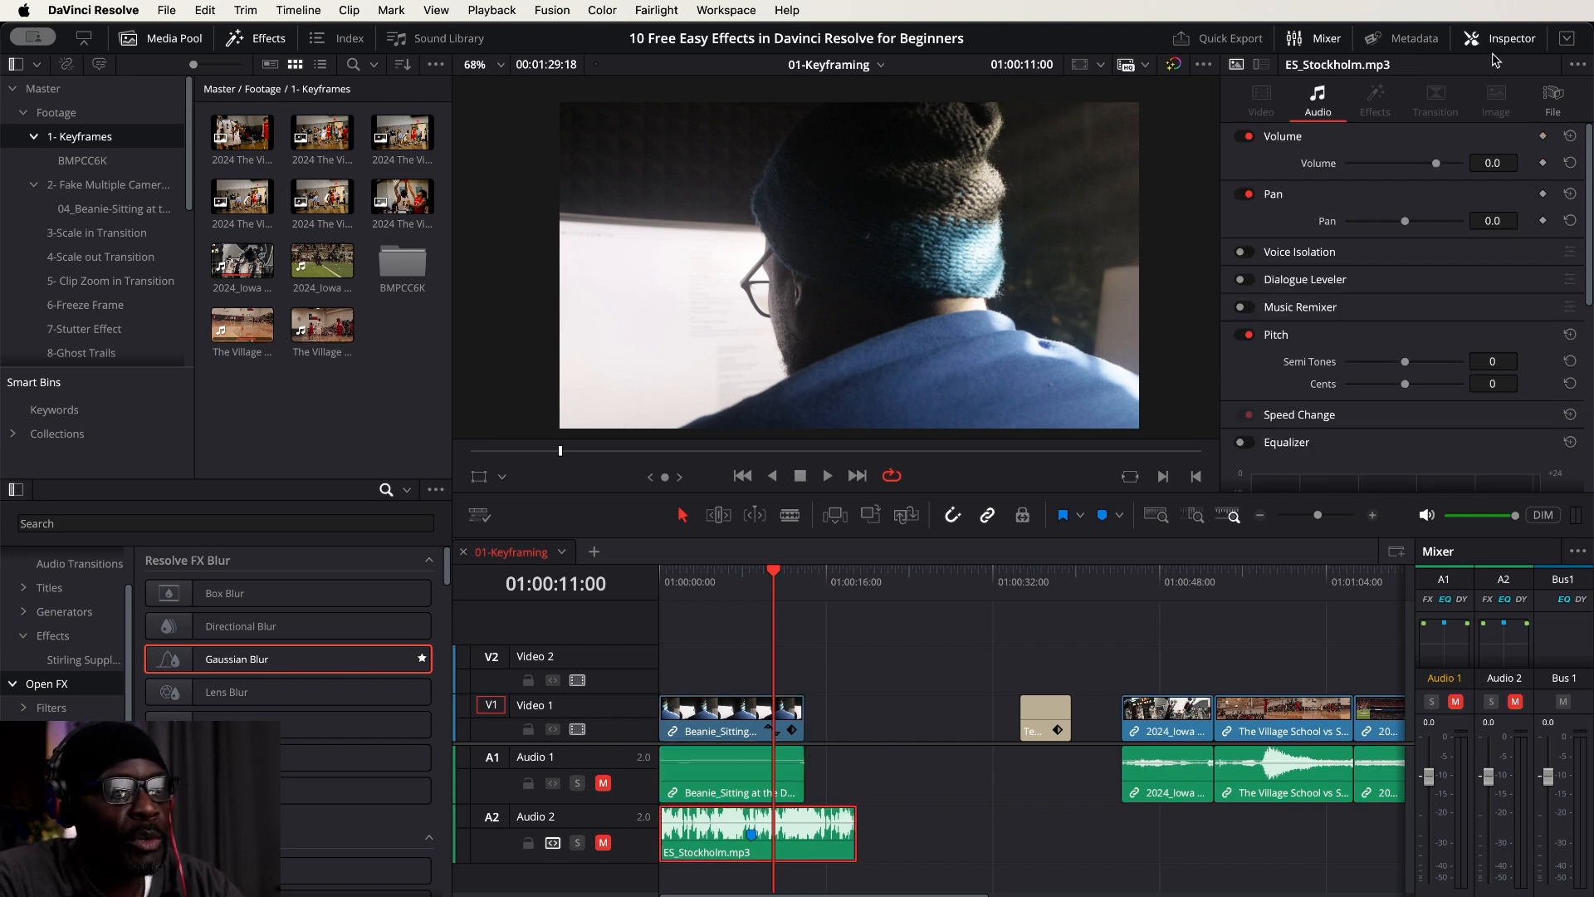
click(1489, 161)
key(BackSpace)
text(-30)
key(Return)
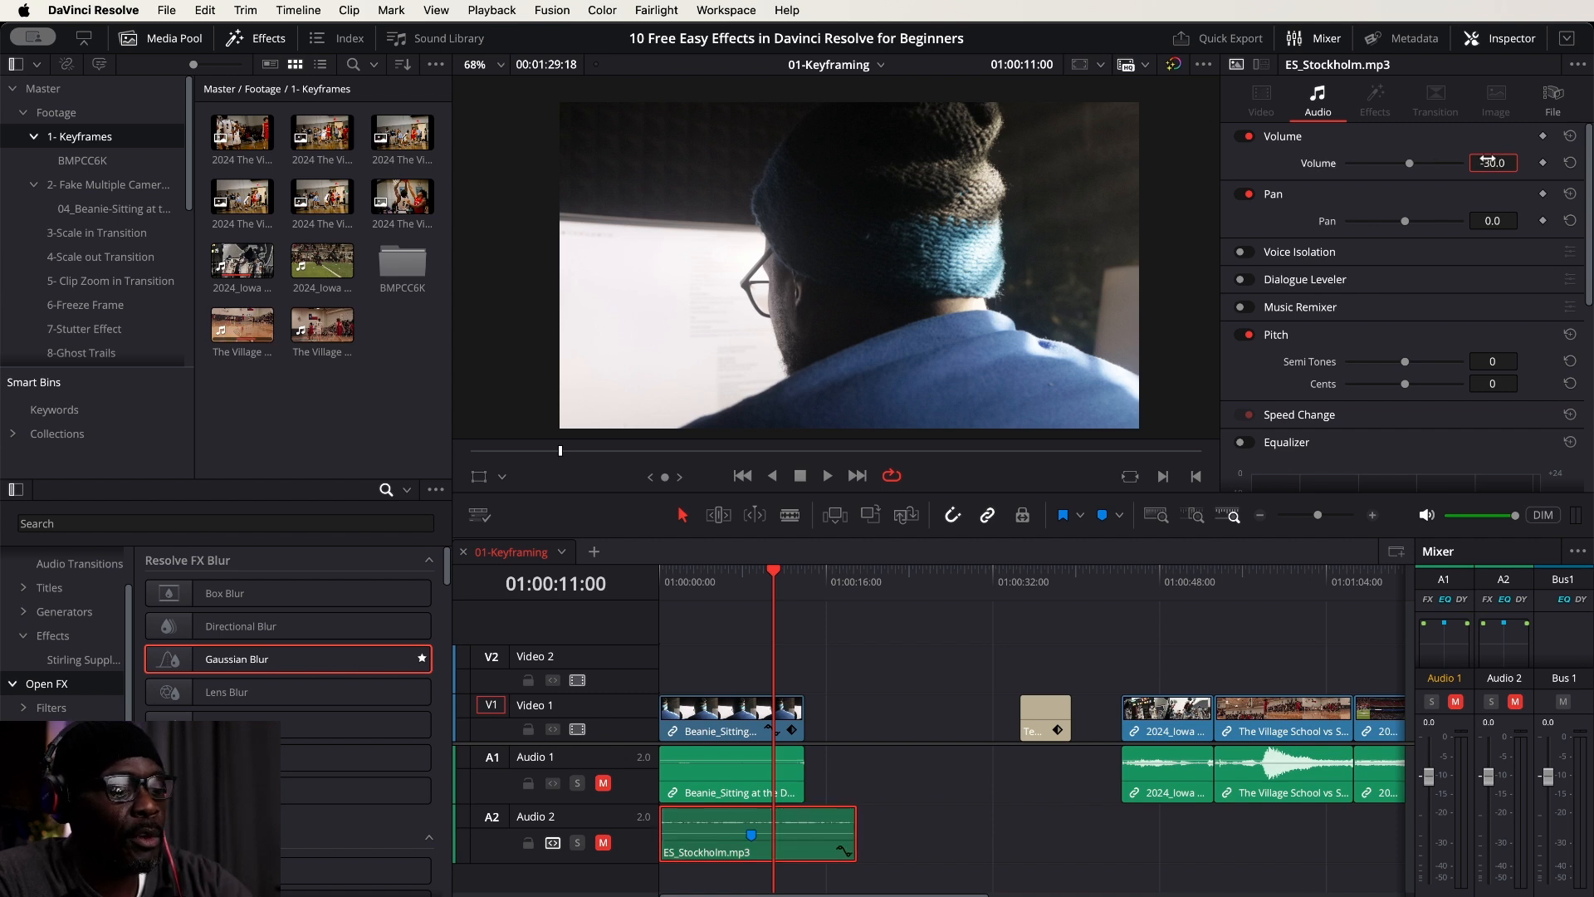
Play the beanie clip from the start to review its zoom animation, then return the playhead to 01:00:00:00.
drag(774, 571, 573, 562)
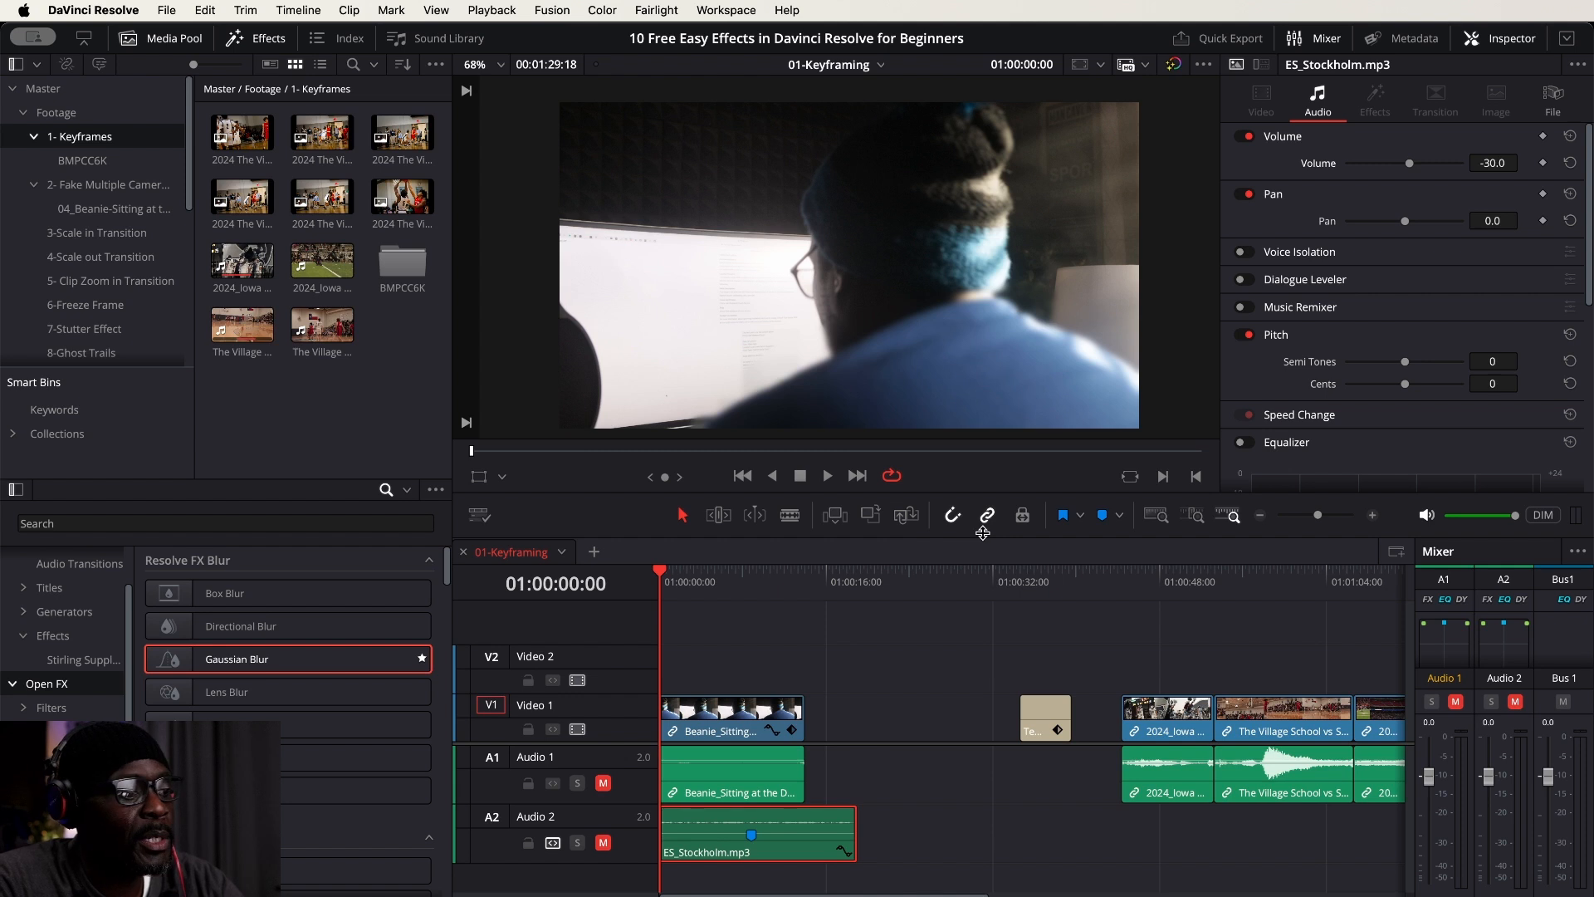
click(709, 708)
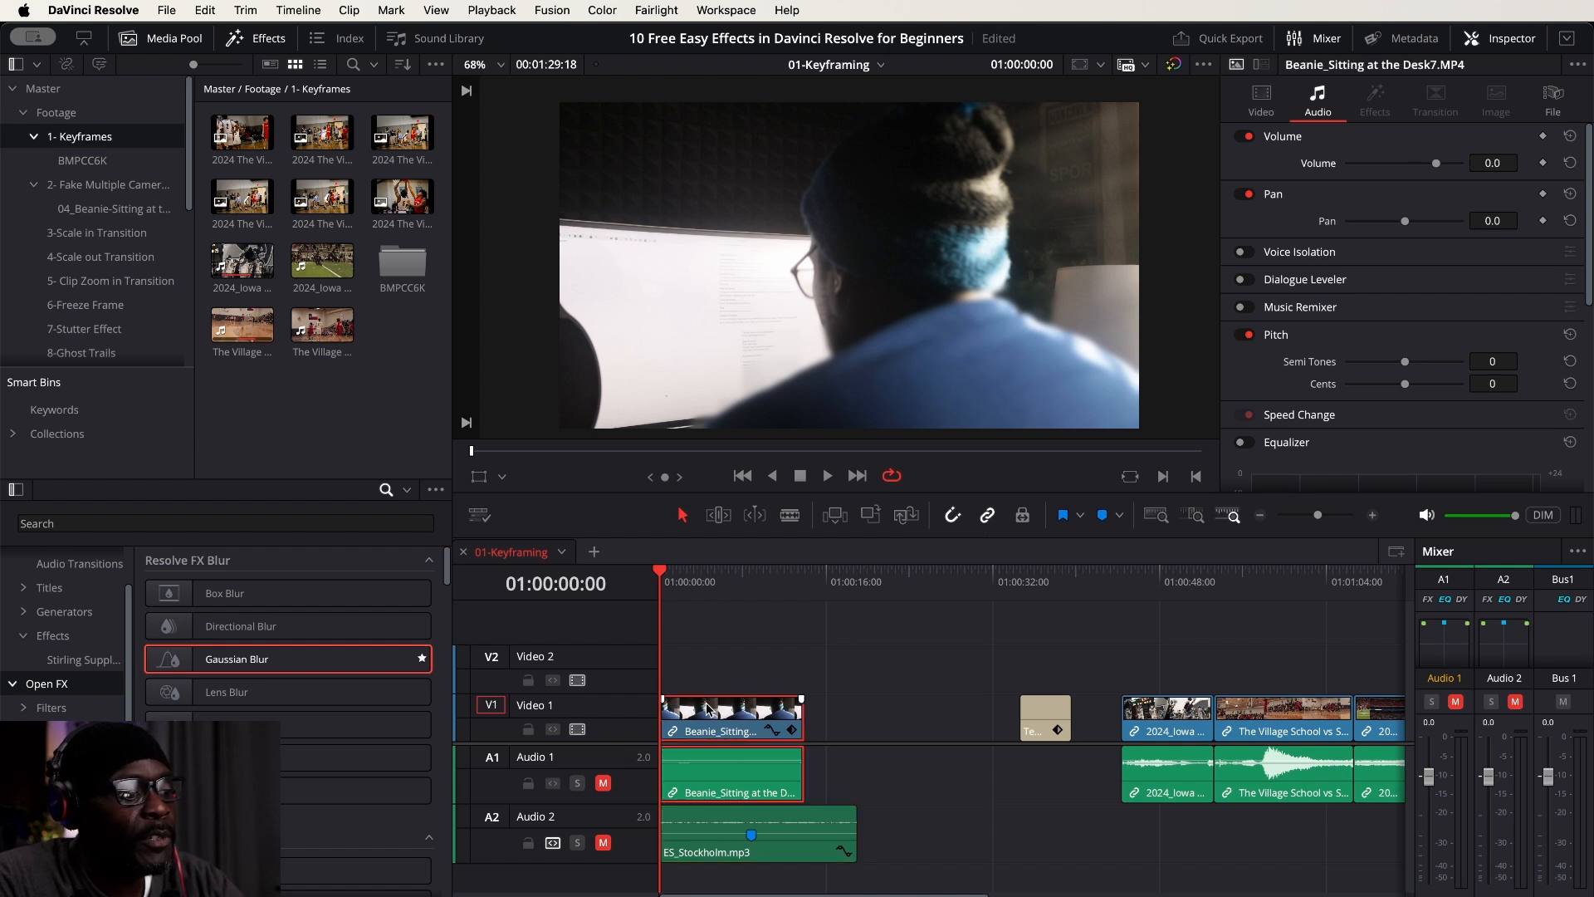
click(1261, 97)
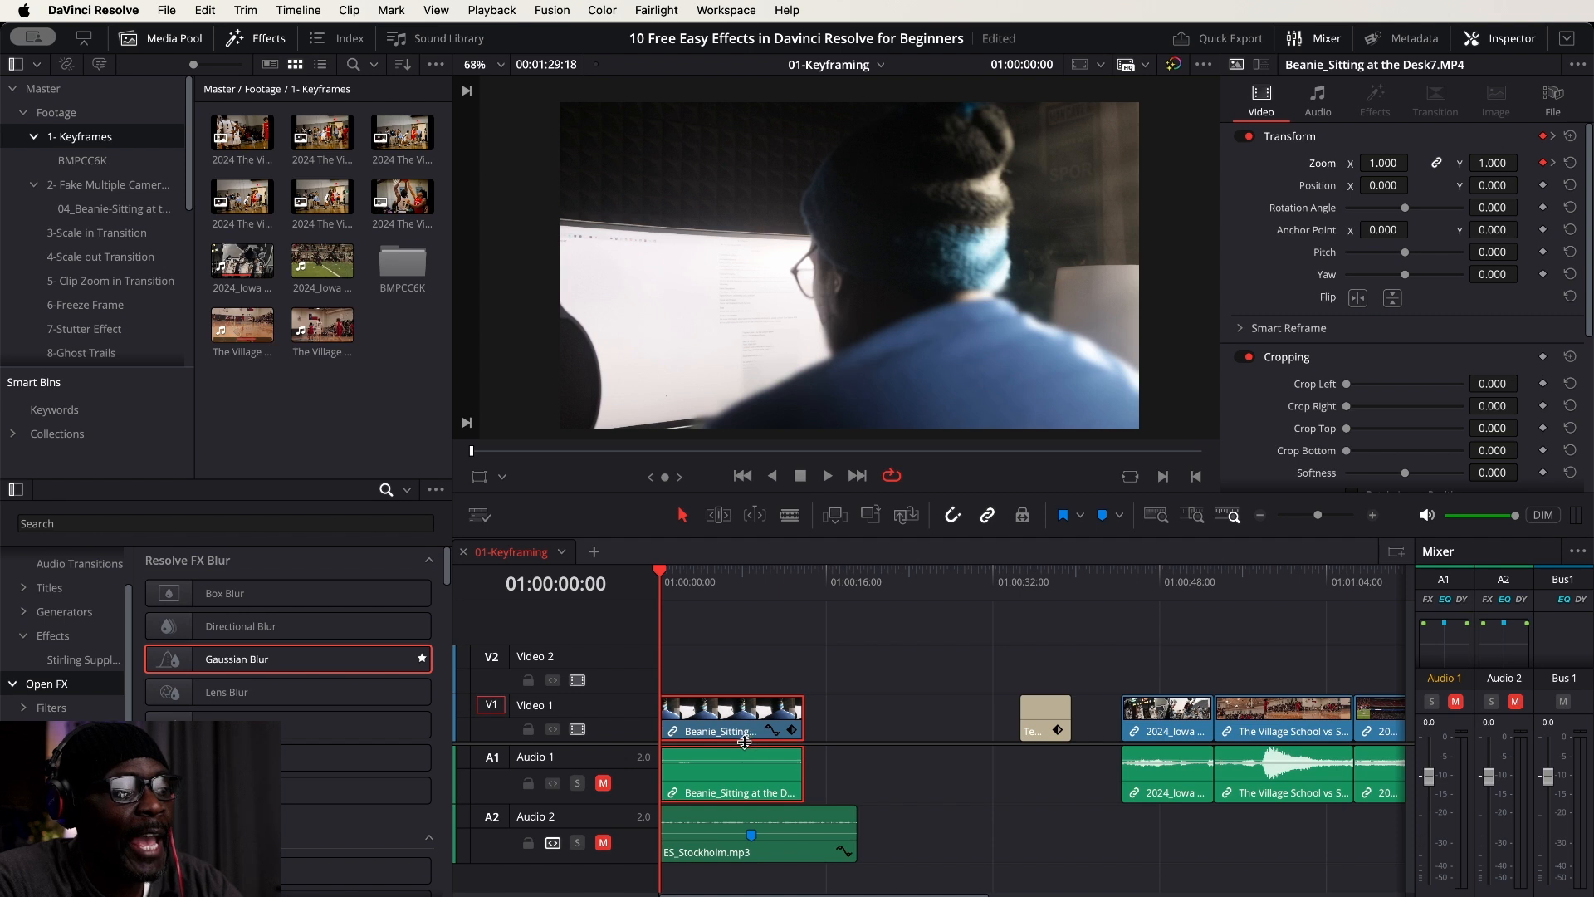
click(829, 479)
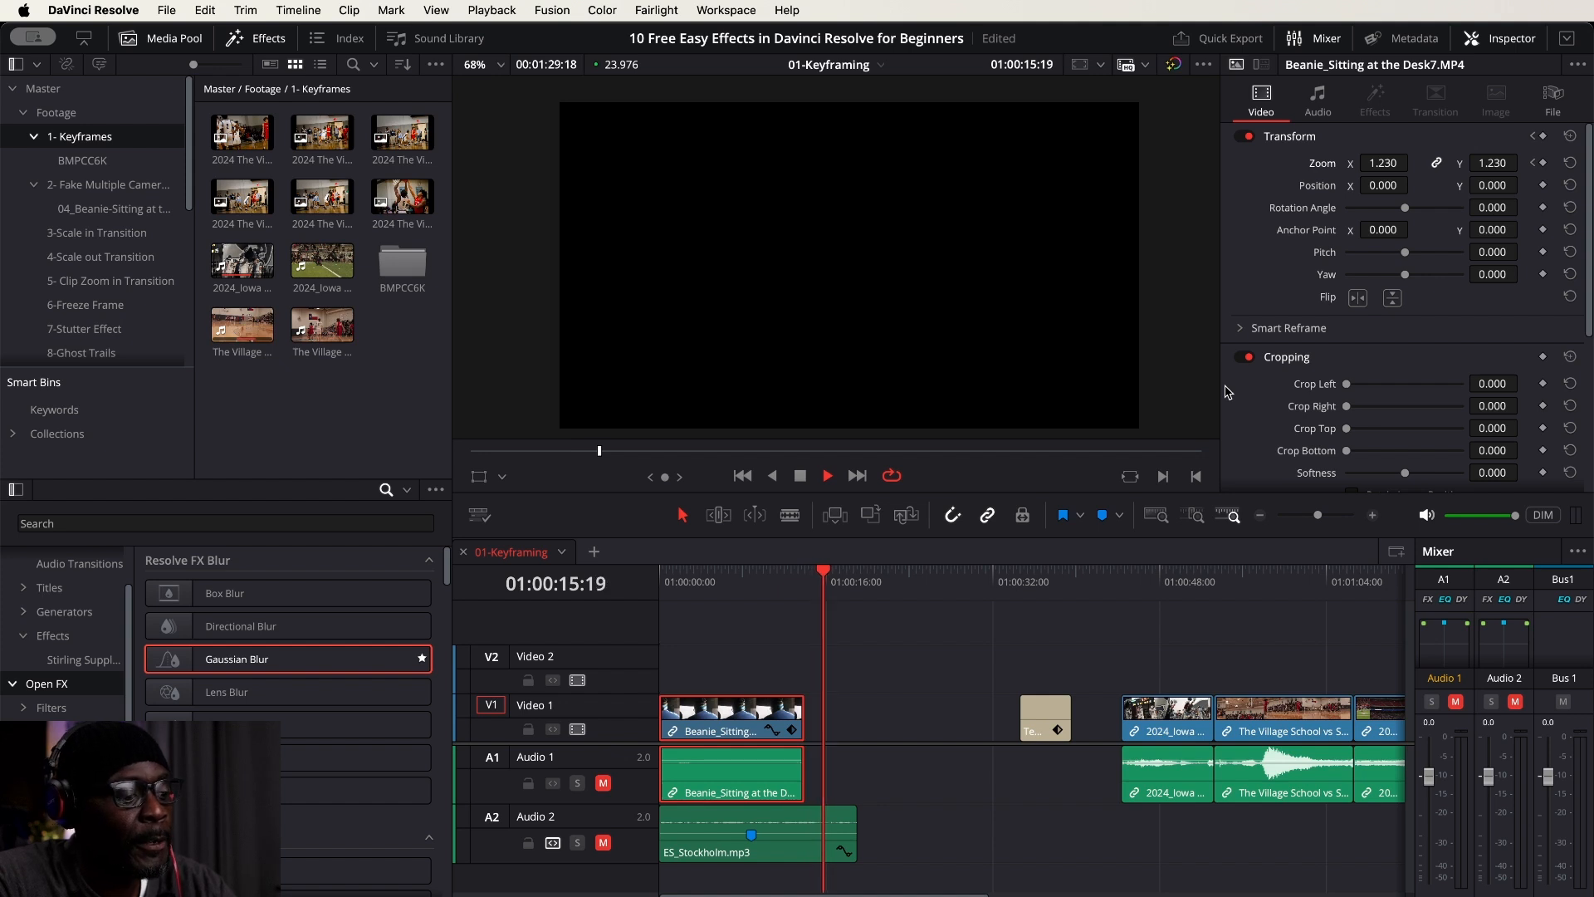
key(space)
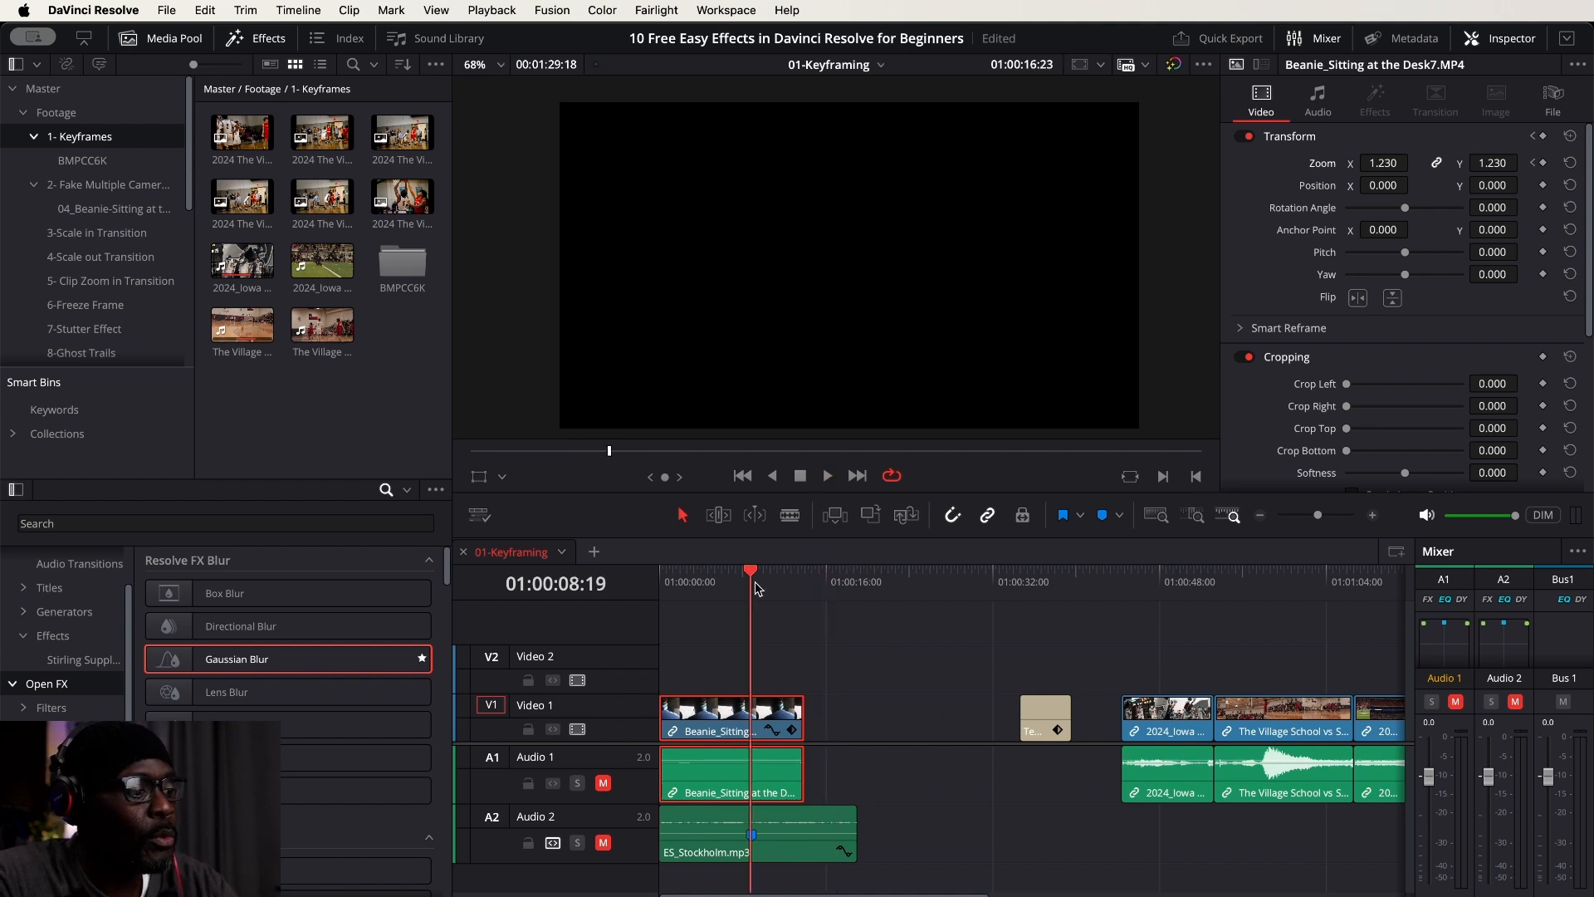
key(Home)
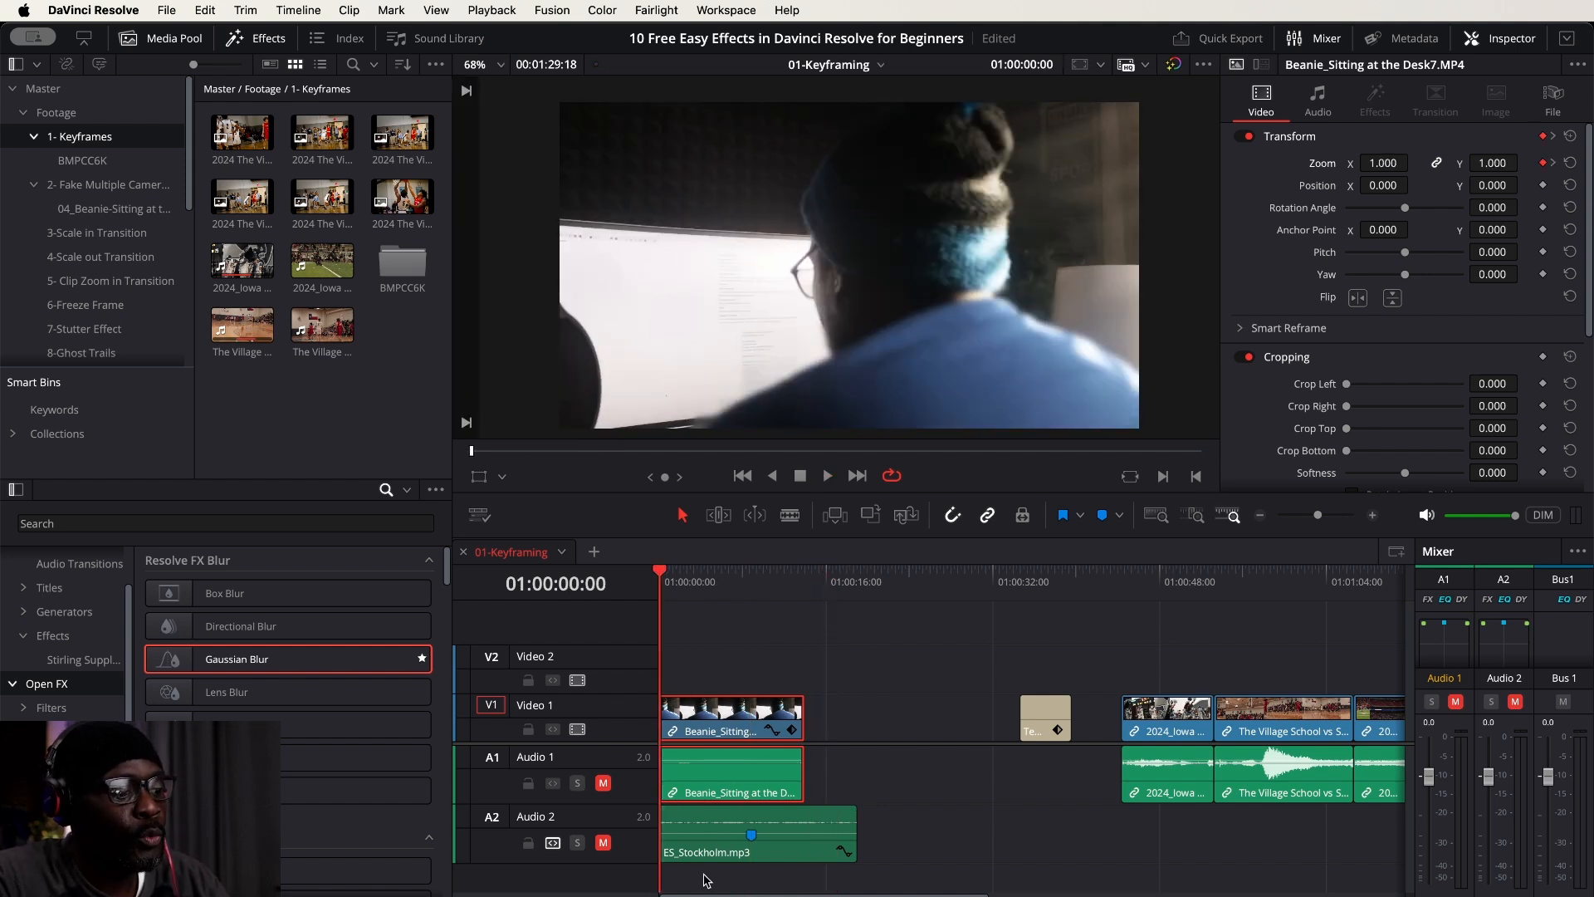
Move the music clip's blue marker to the beanie clip's second zoom keyframe at 01:00:11:00.
click(792, 847)
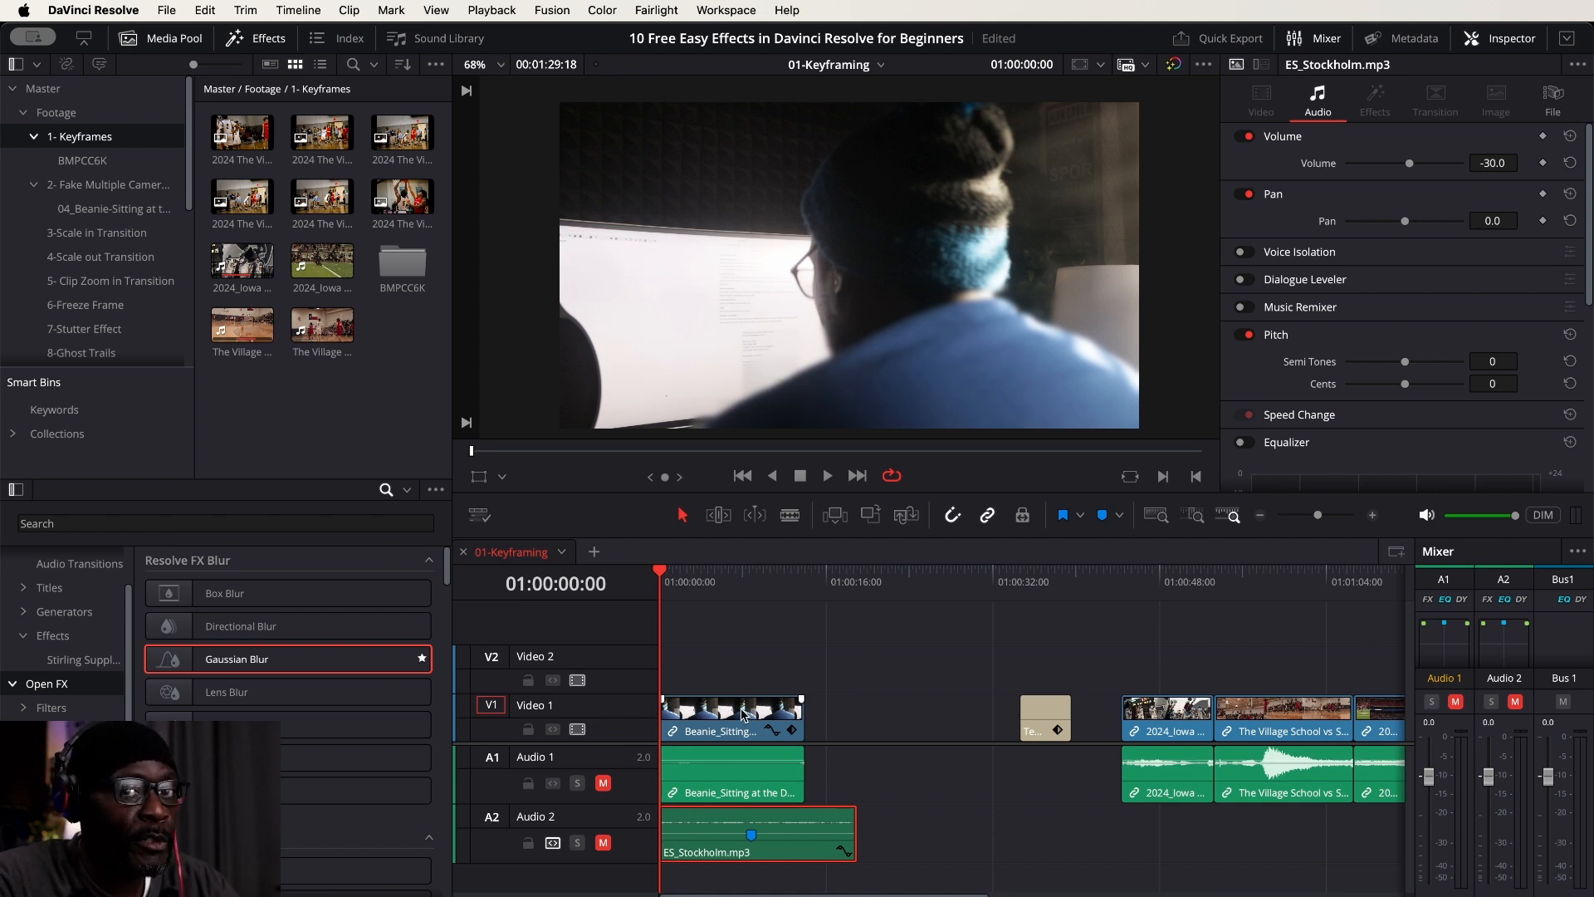
click(743, 715)
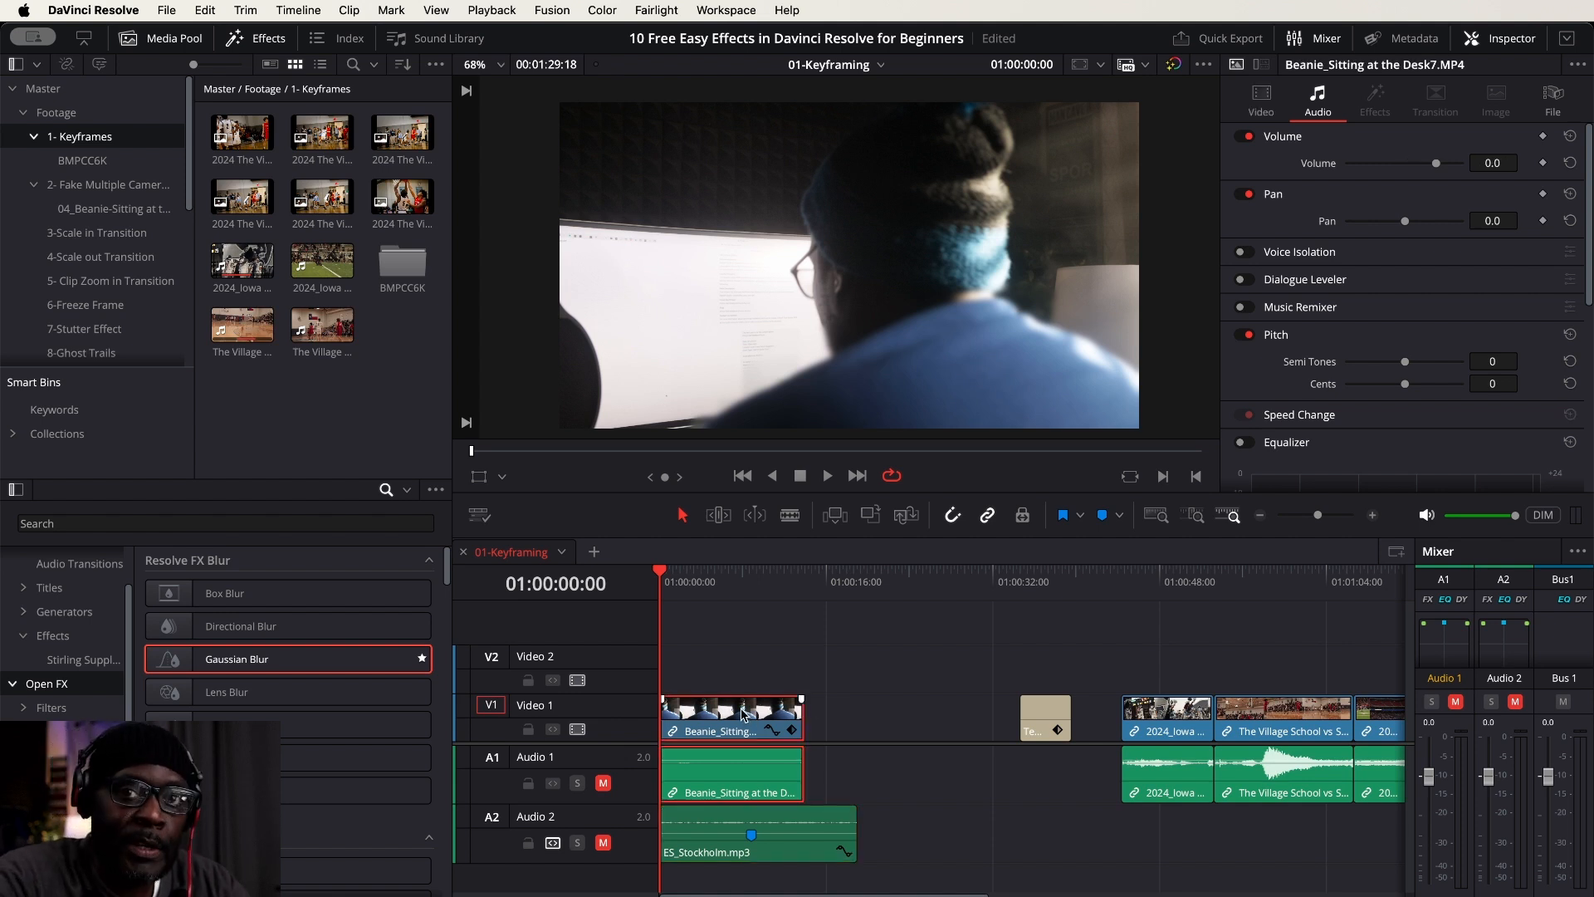
click(1263, 97)
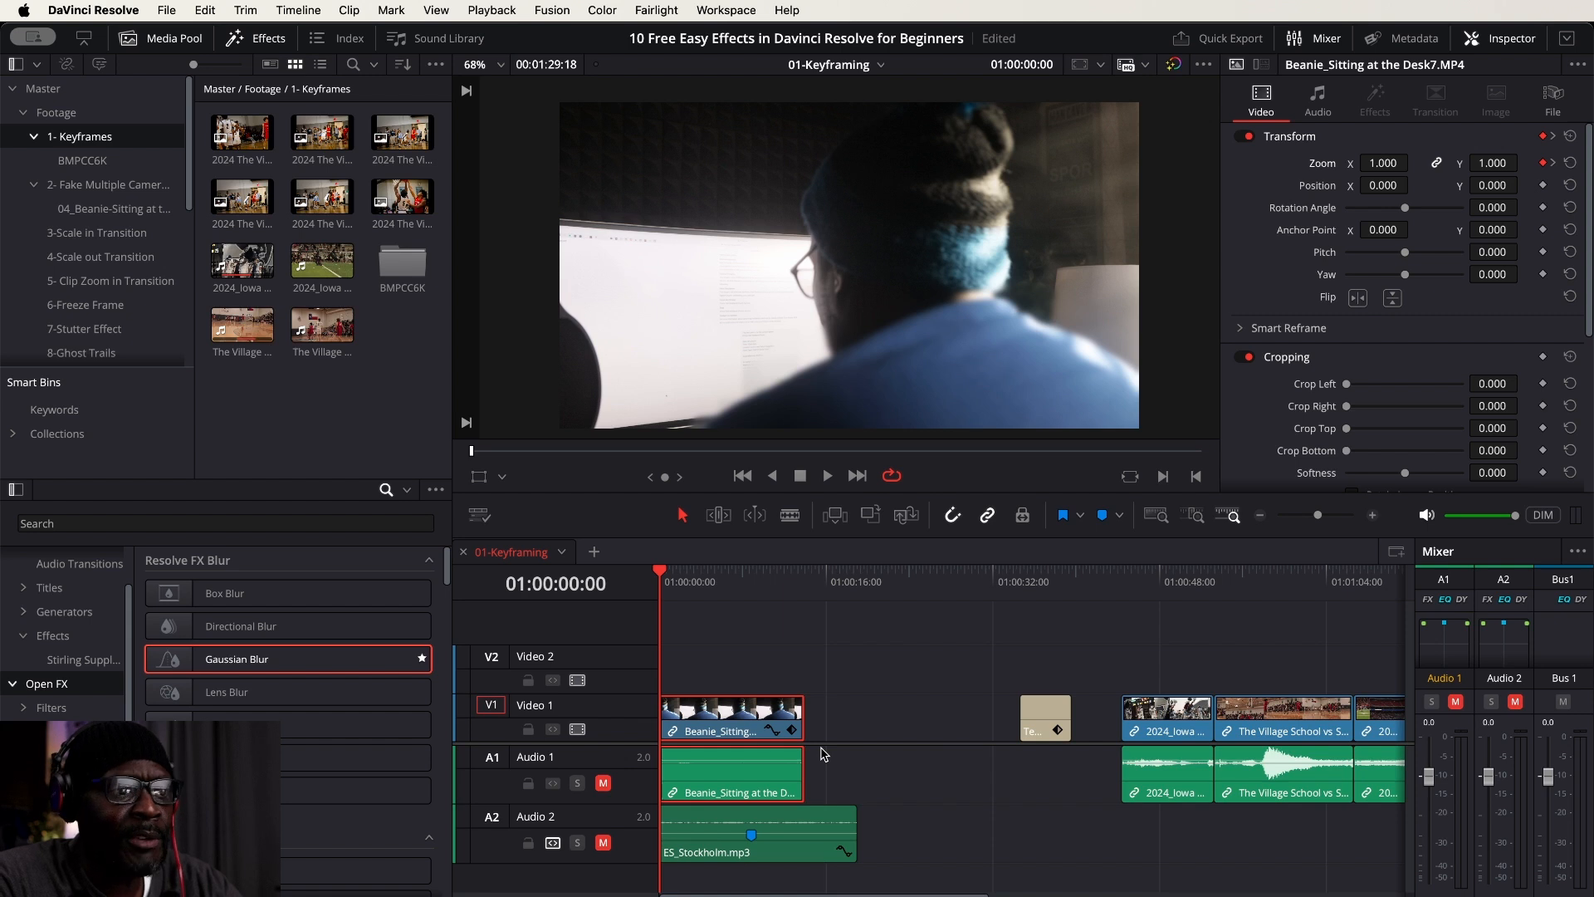
click(1553, 163)
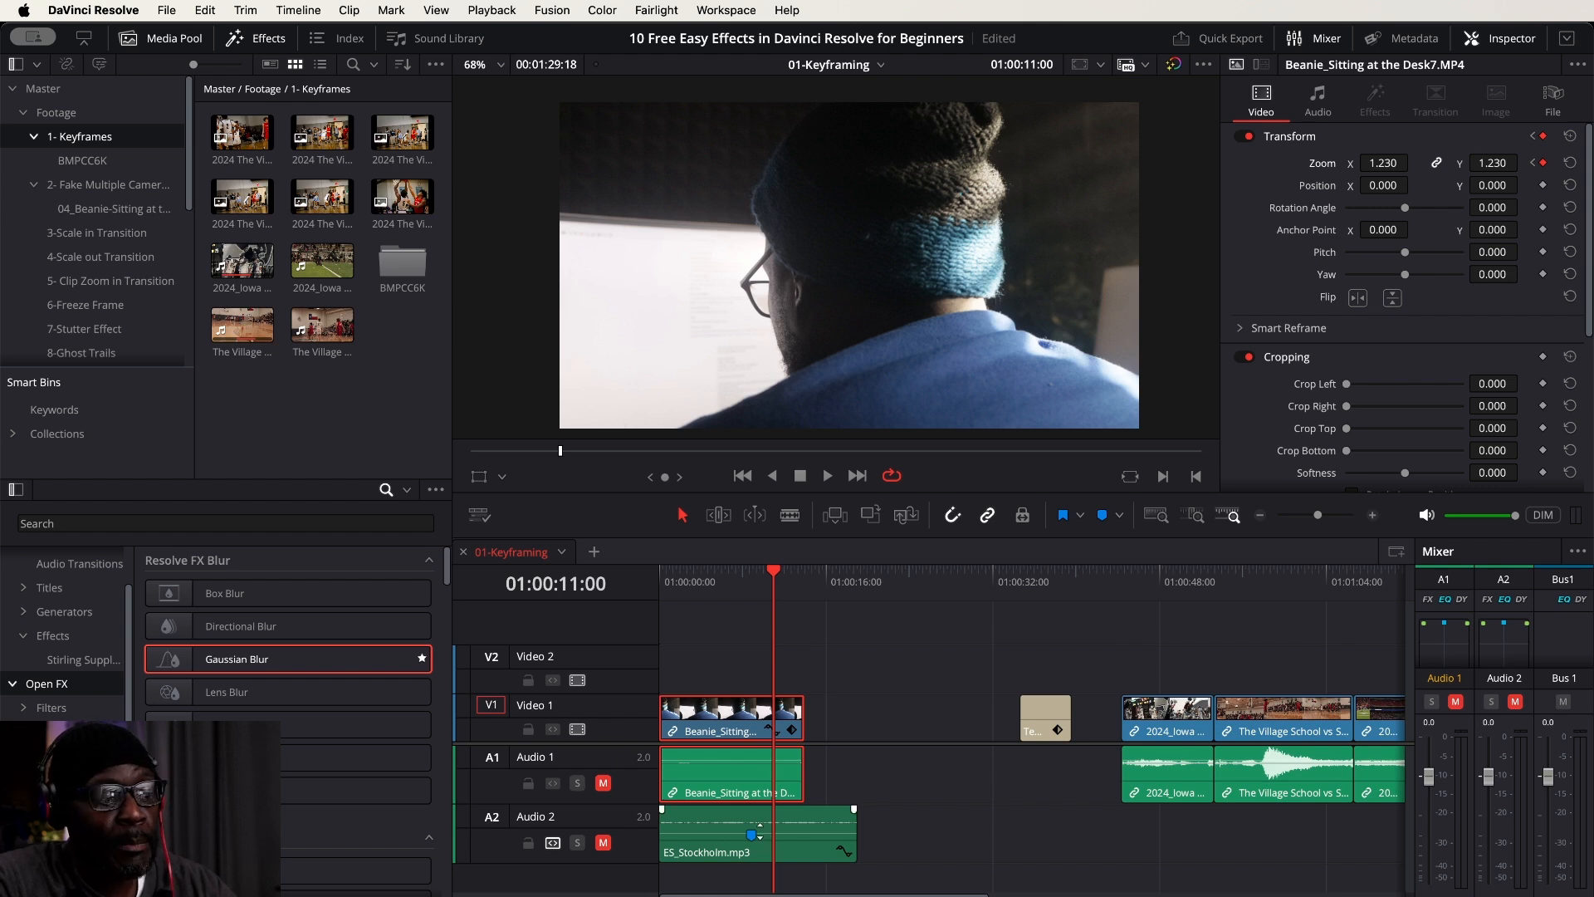
drag(756, 840, 774, 838)
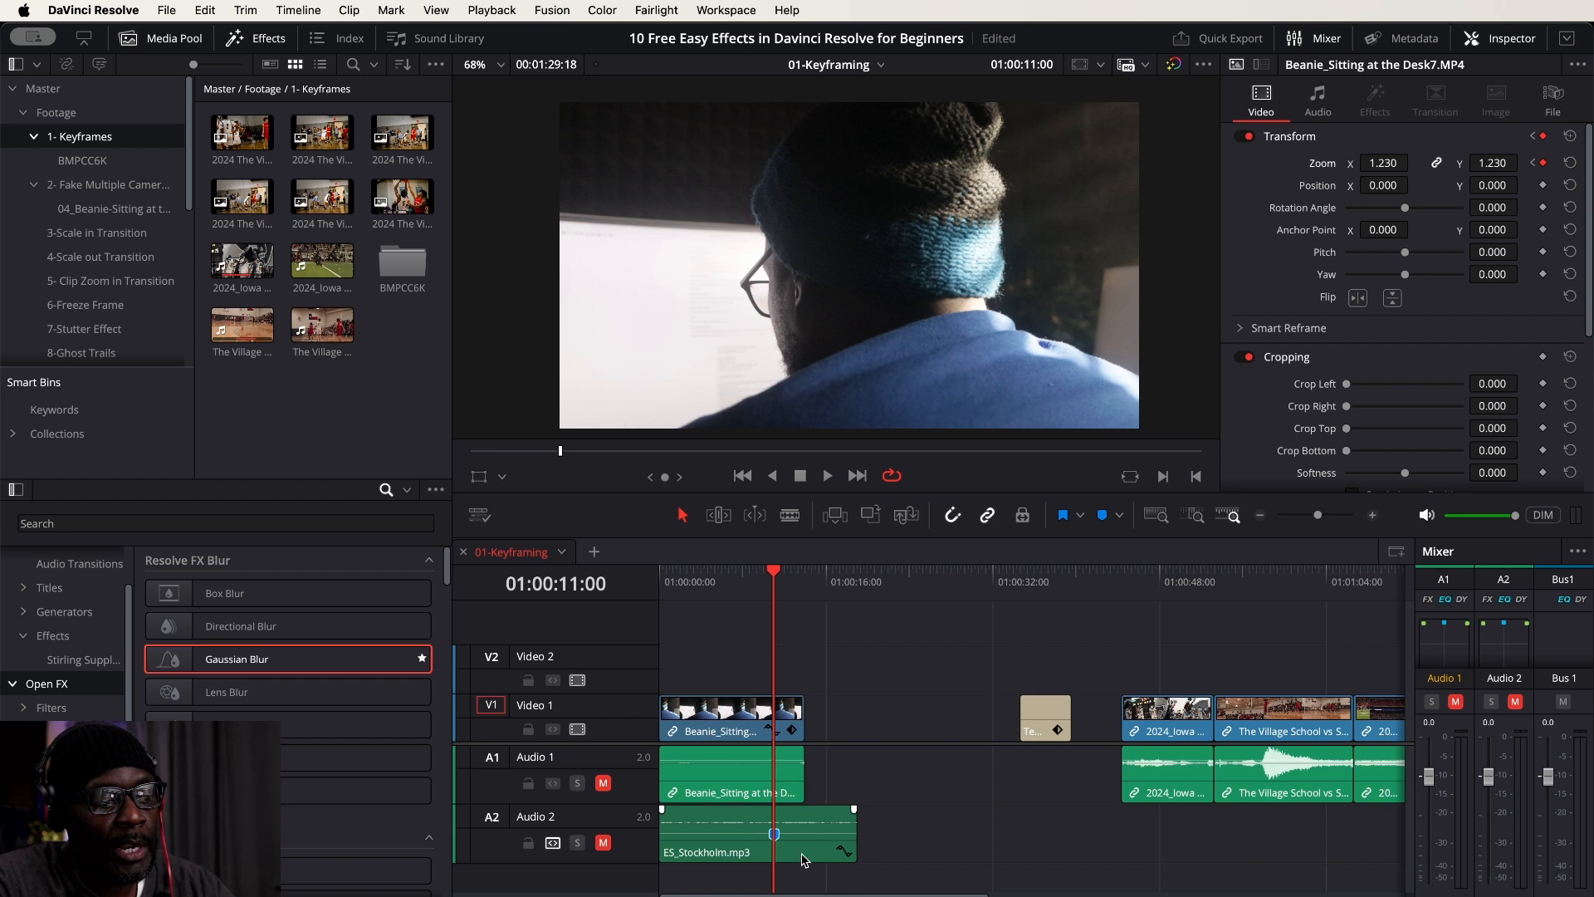
Add a Volume keyframe to the ES_Stockholm.mp3 clip at 01:00:00:00.
click(801, 857)
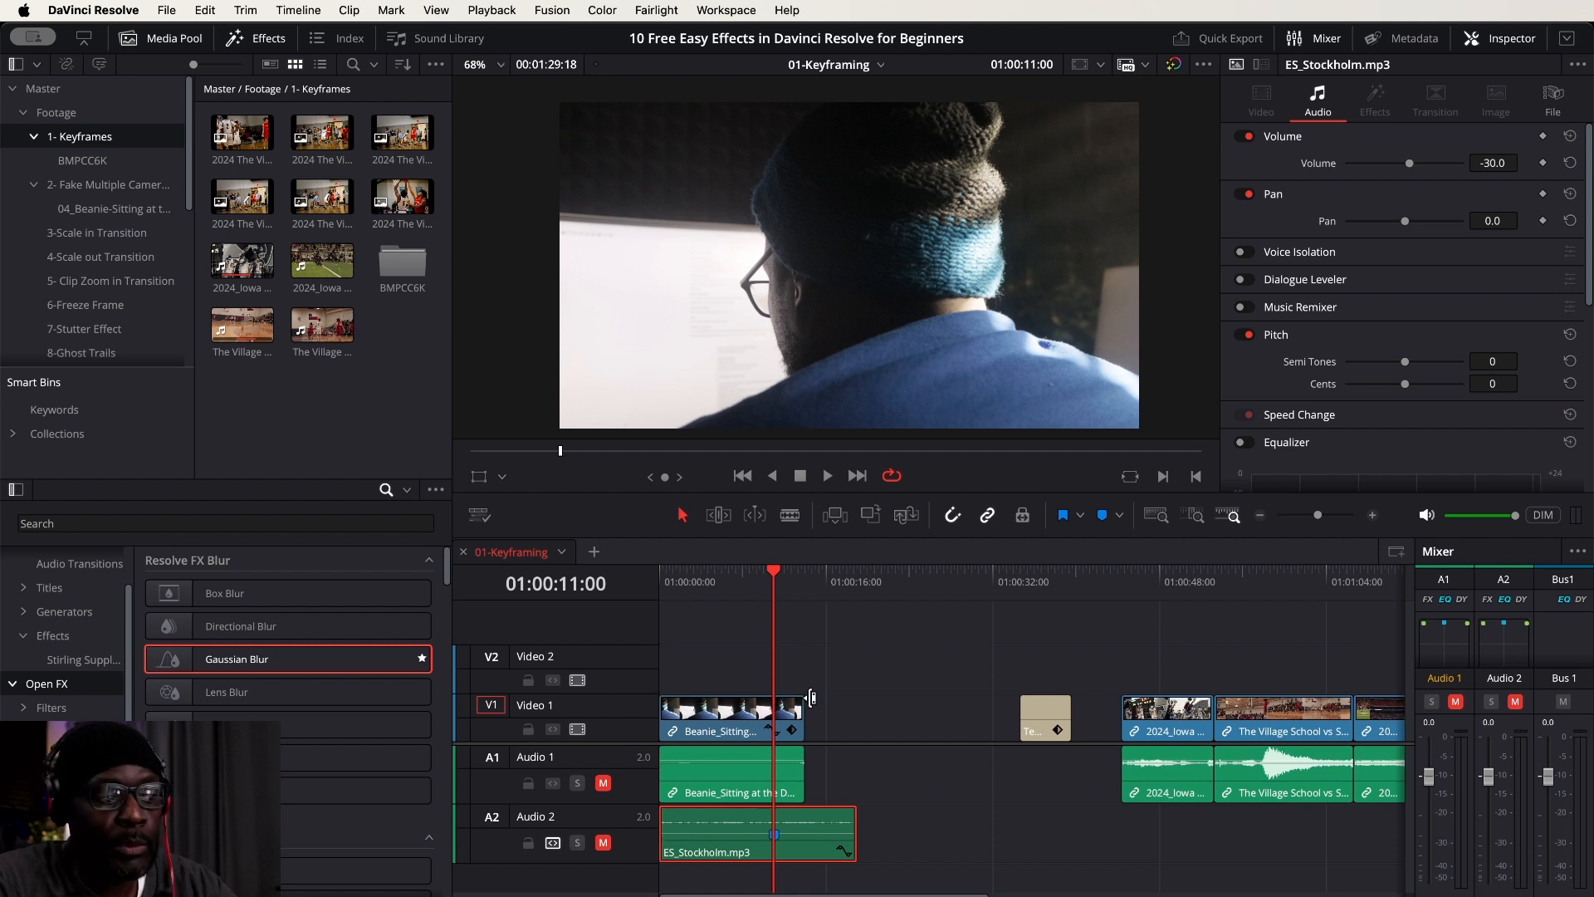
click(765, 579)
key(Home)
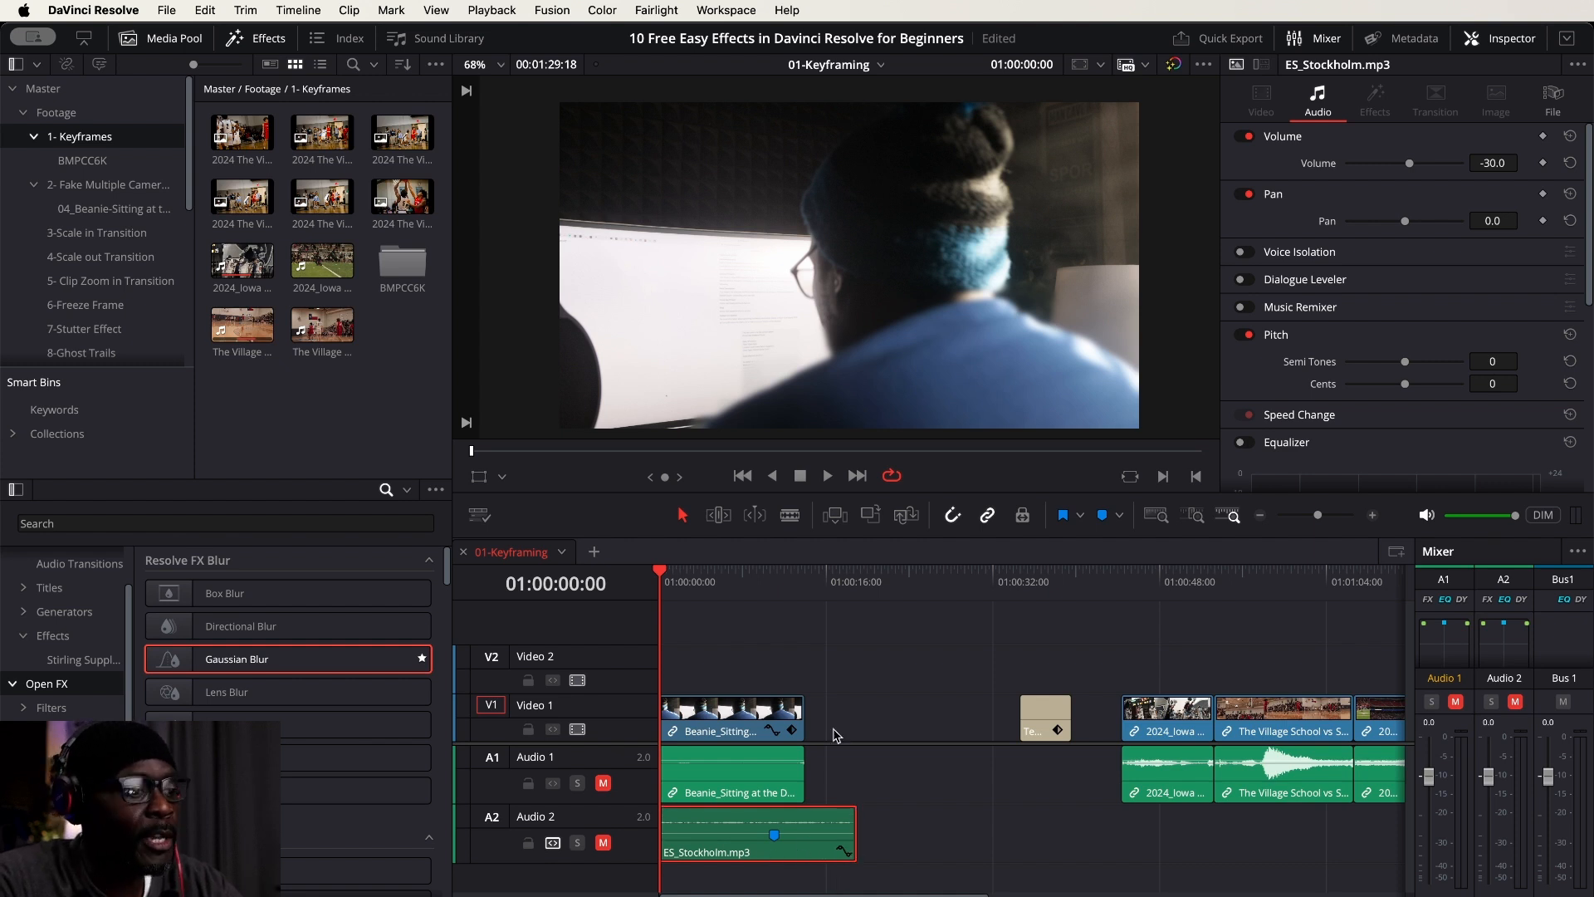
click(1544, 163)
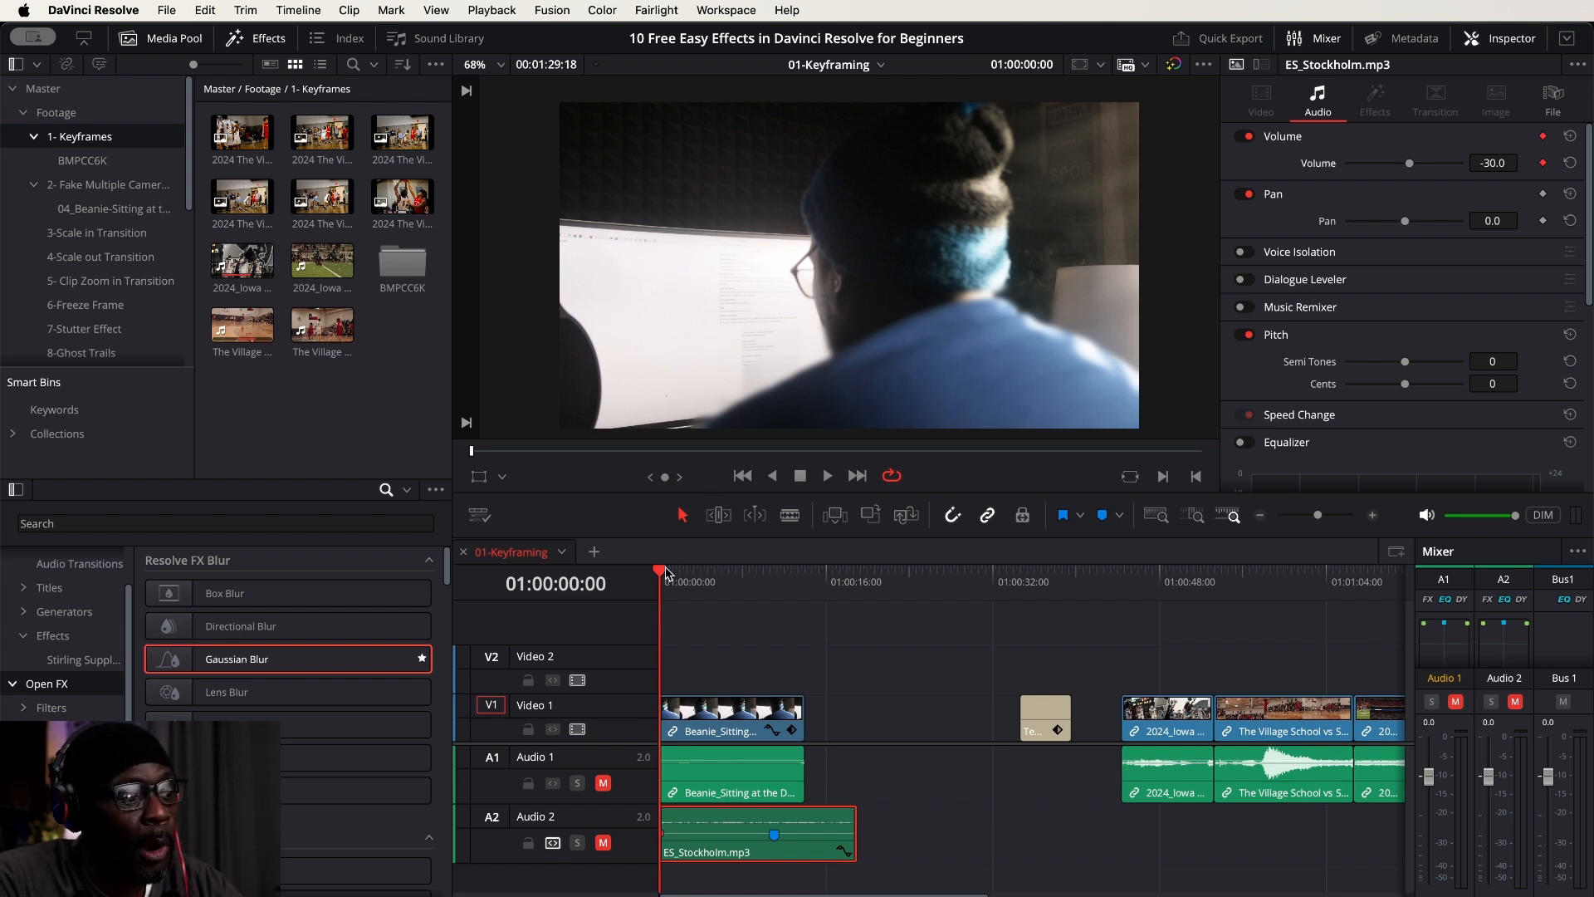
Set the music clip's volume to -18 at the marker, 01:00:11:00, to create a second volume keyframe.
drag(667, 575, 774, 573)
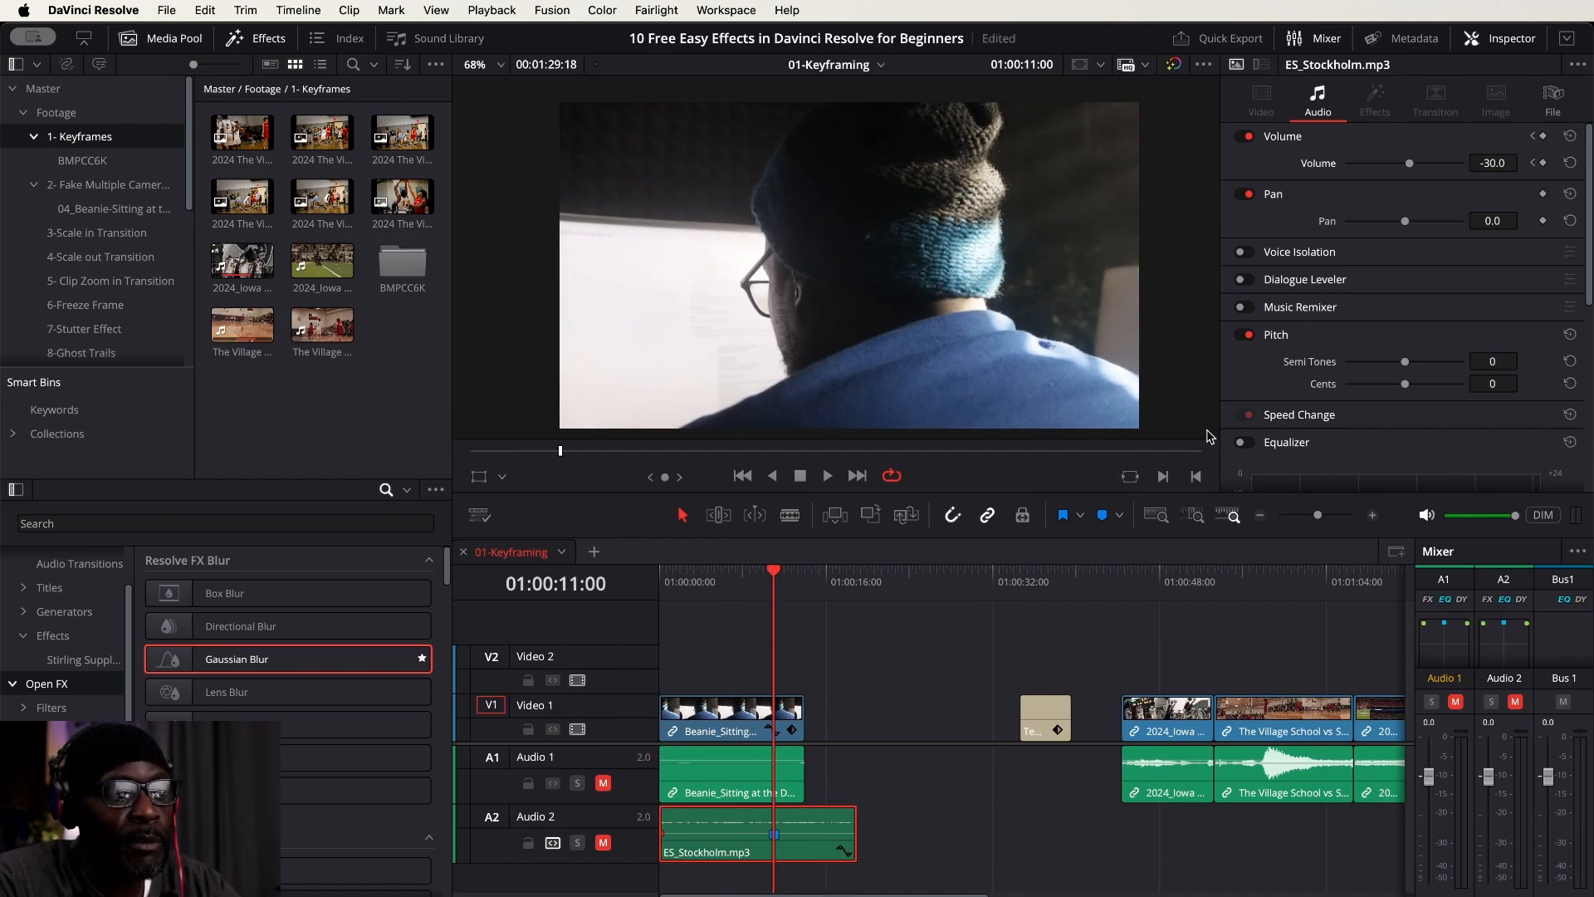
click(1494, 162)
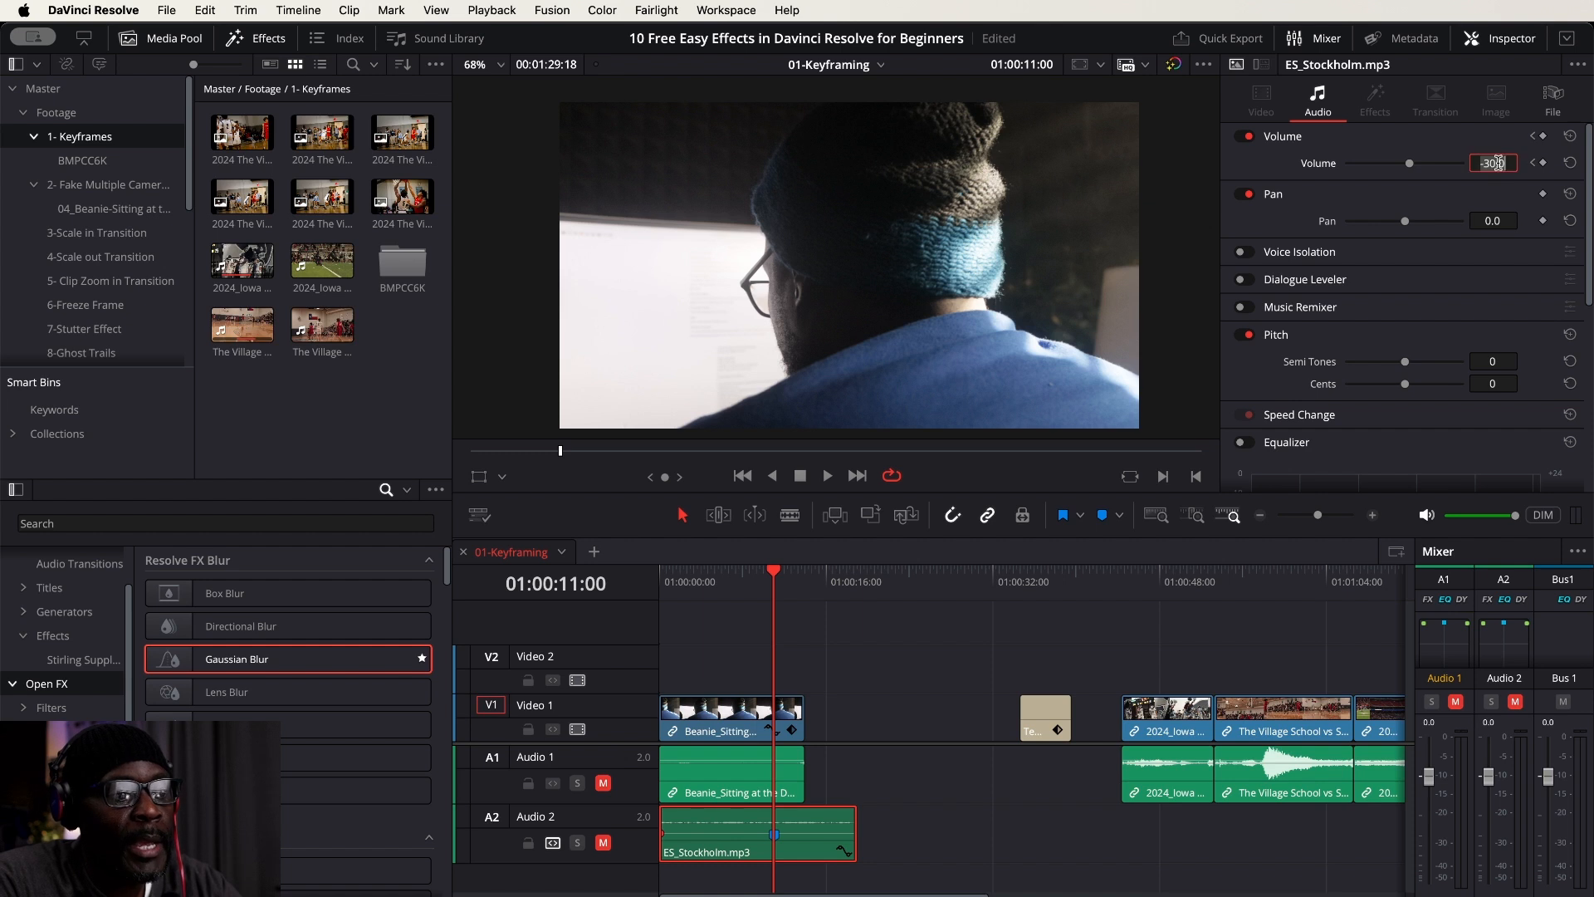
key(BackSpace)
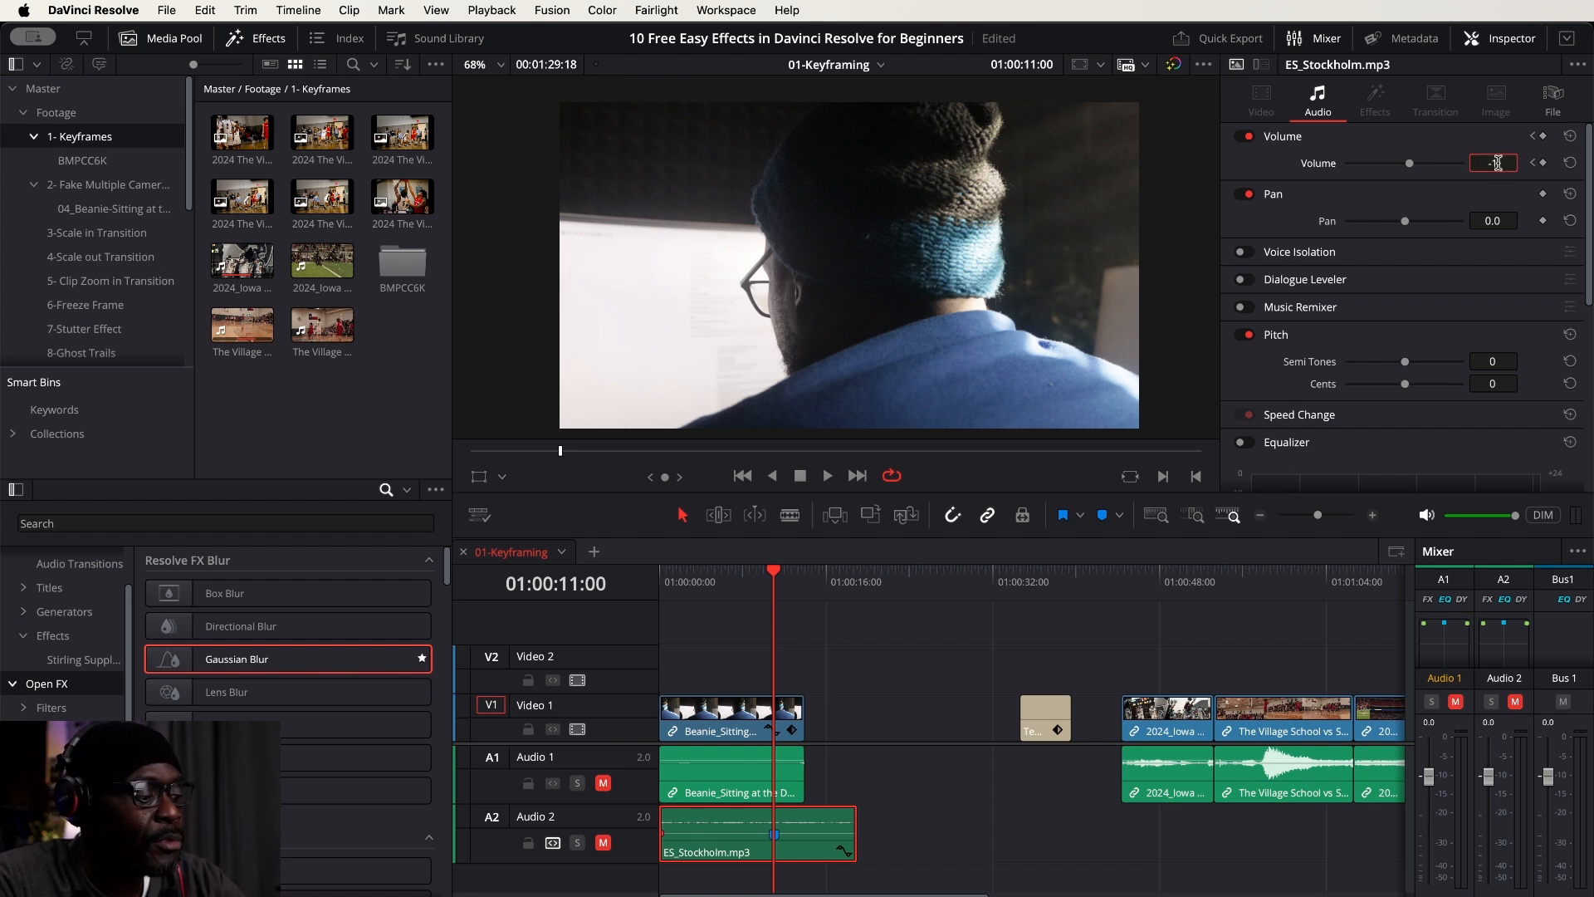
text(-18)
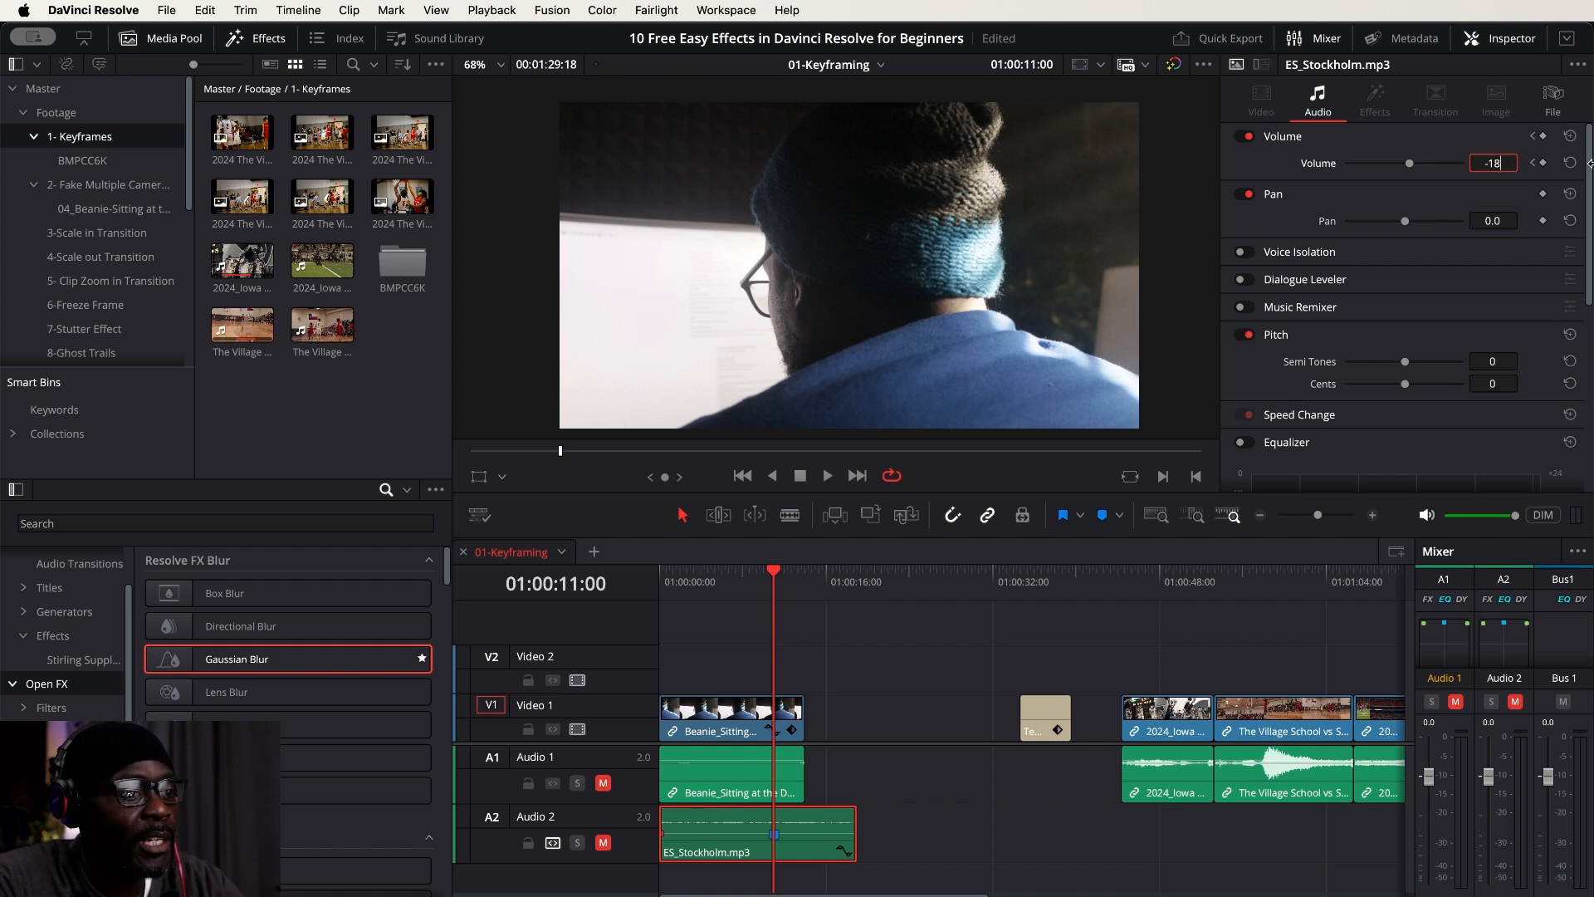
key(Return)
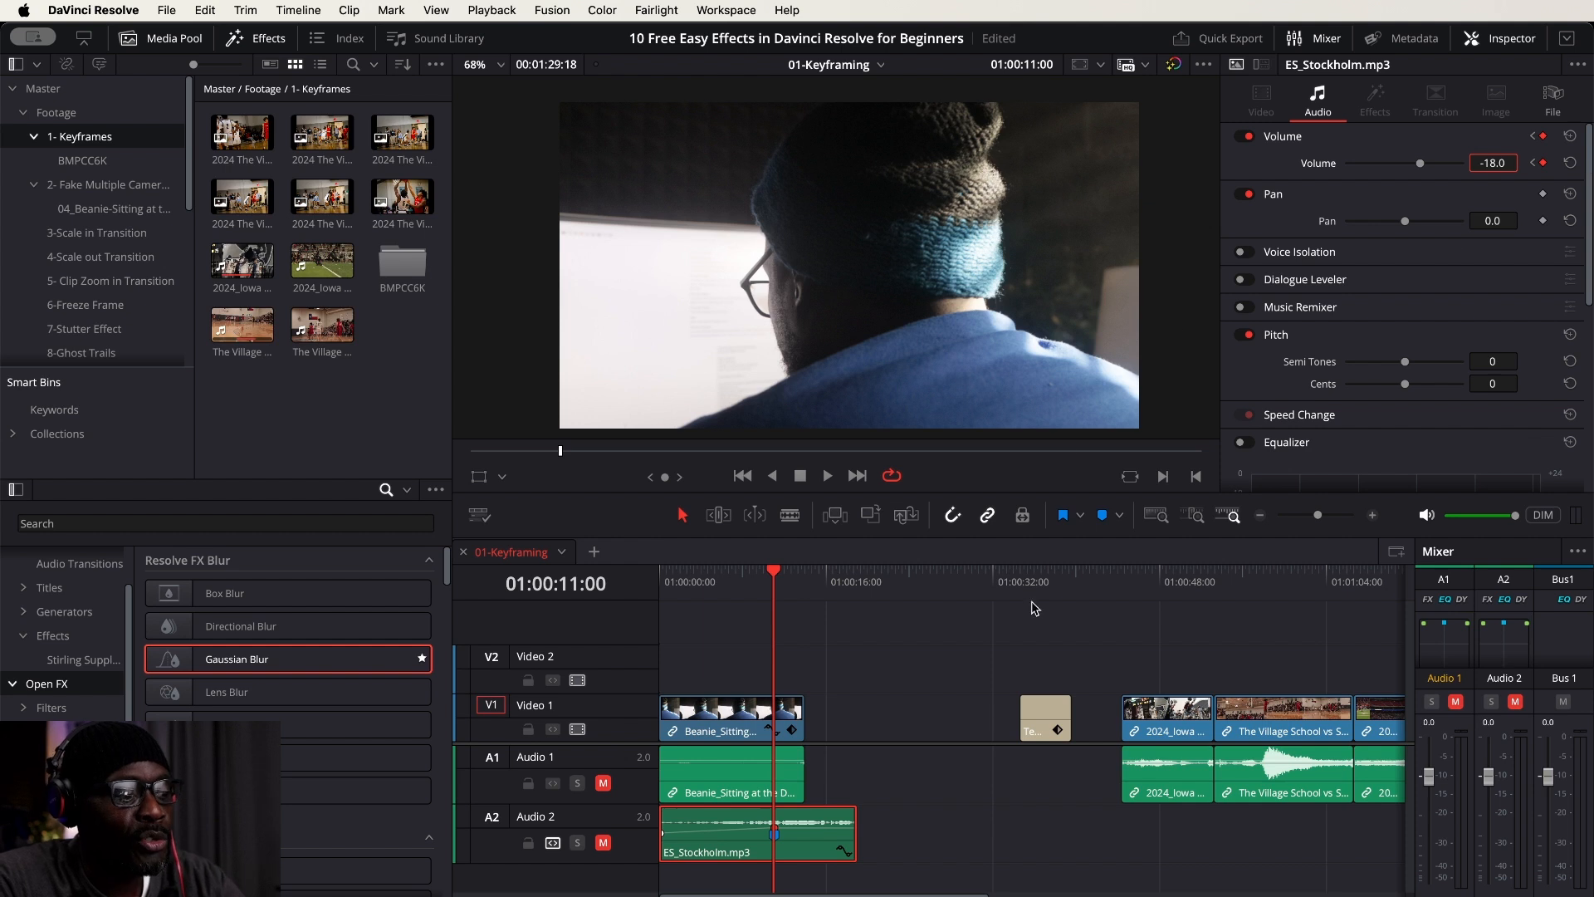
Move the title clip on Video 1 directly behind the beanie clip, starting at 01:00:14:00.
drag(783, 577, 802, 574)
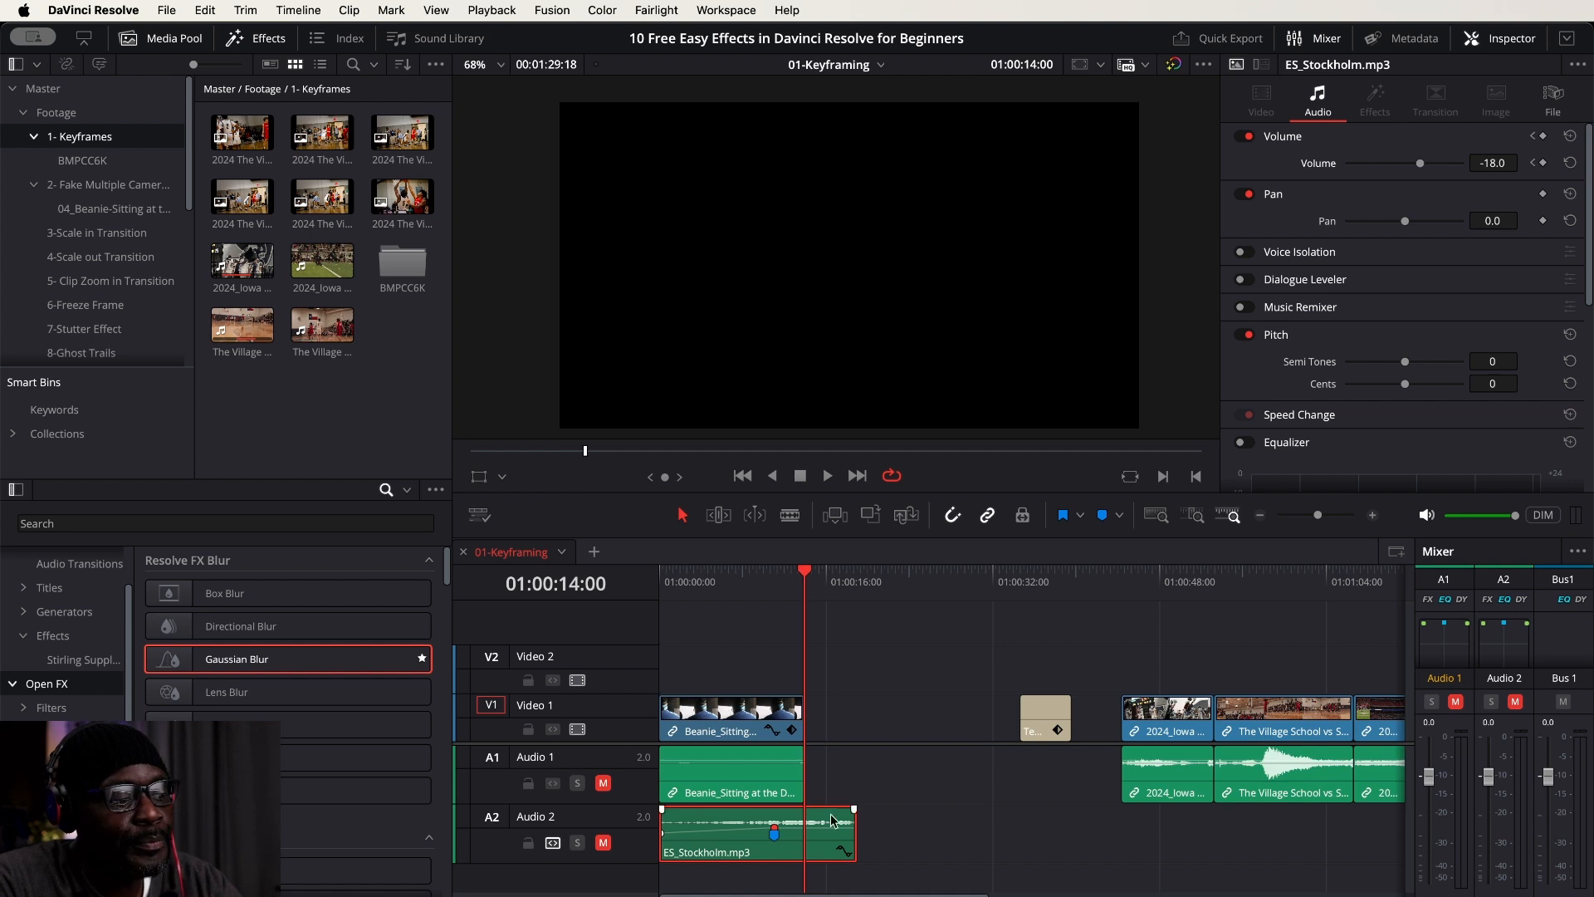
drag(1049, 710, 835, 714)
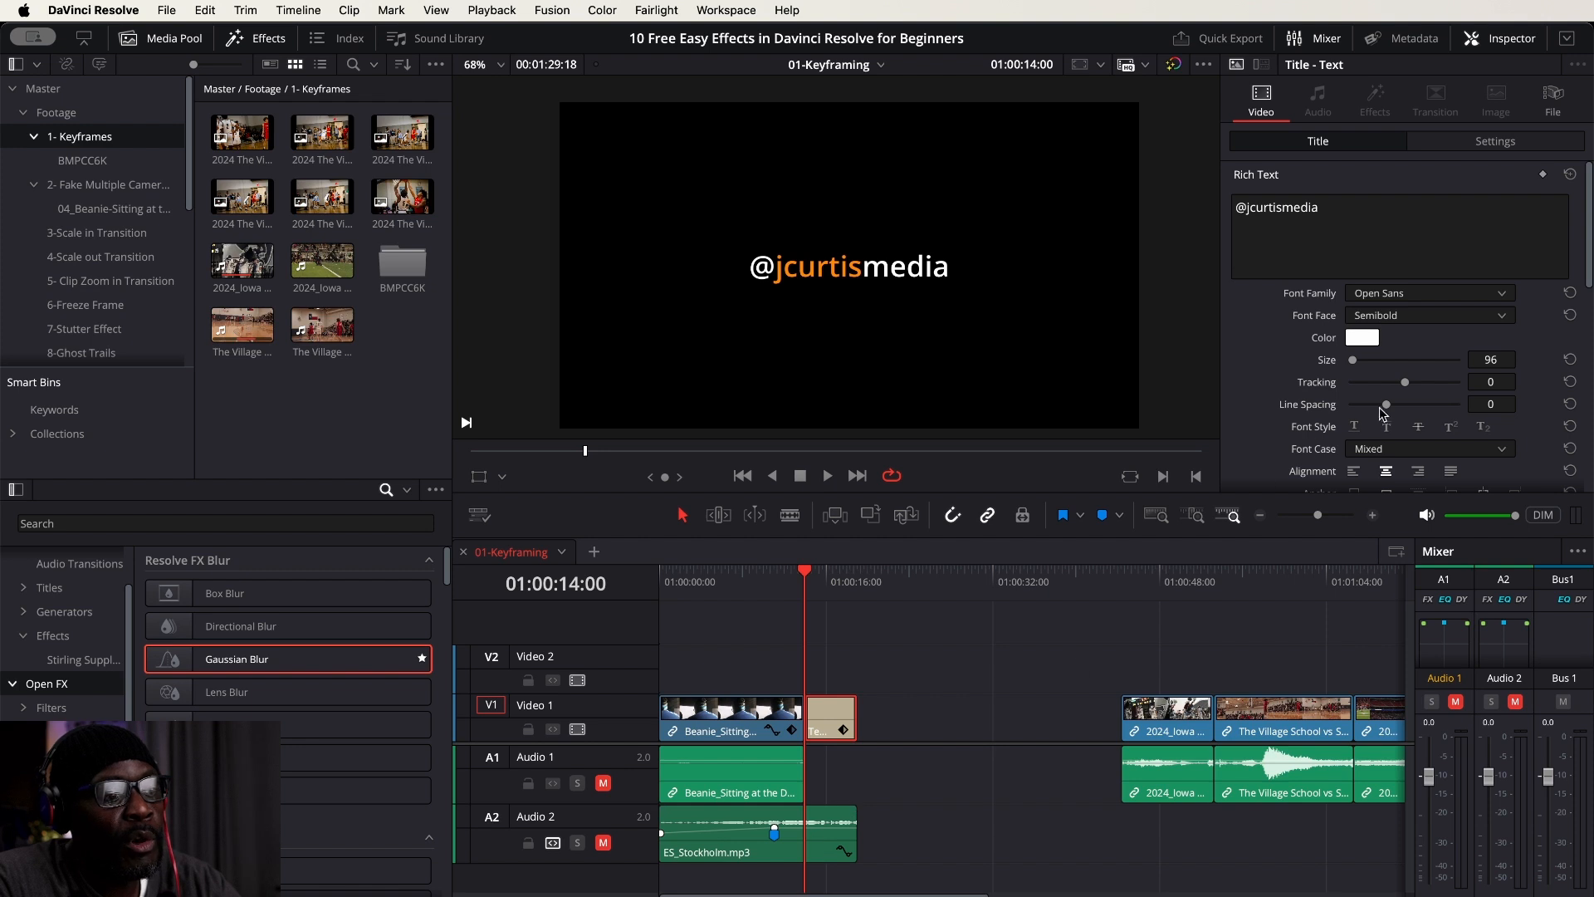
click(757, 842)
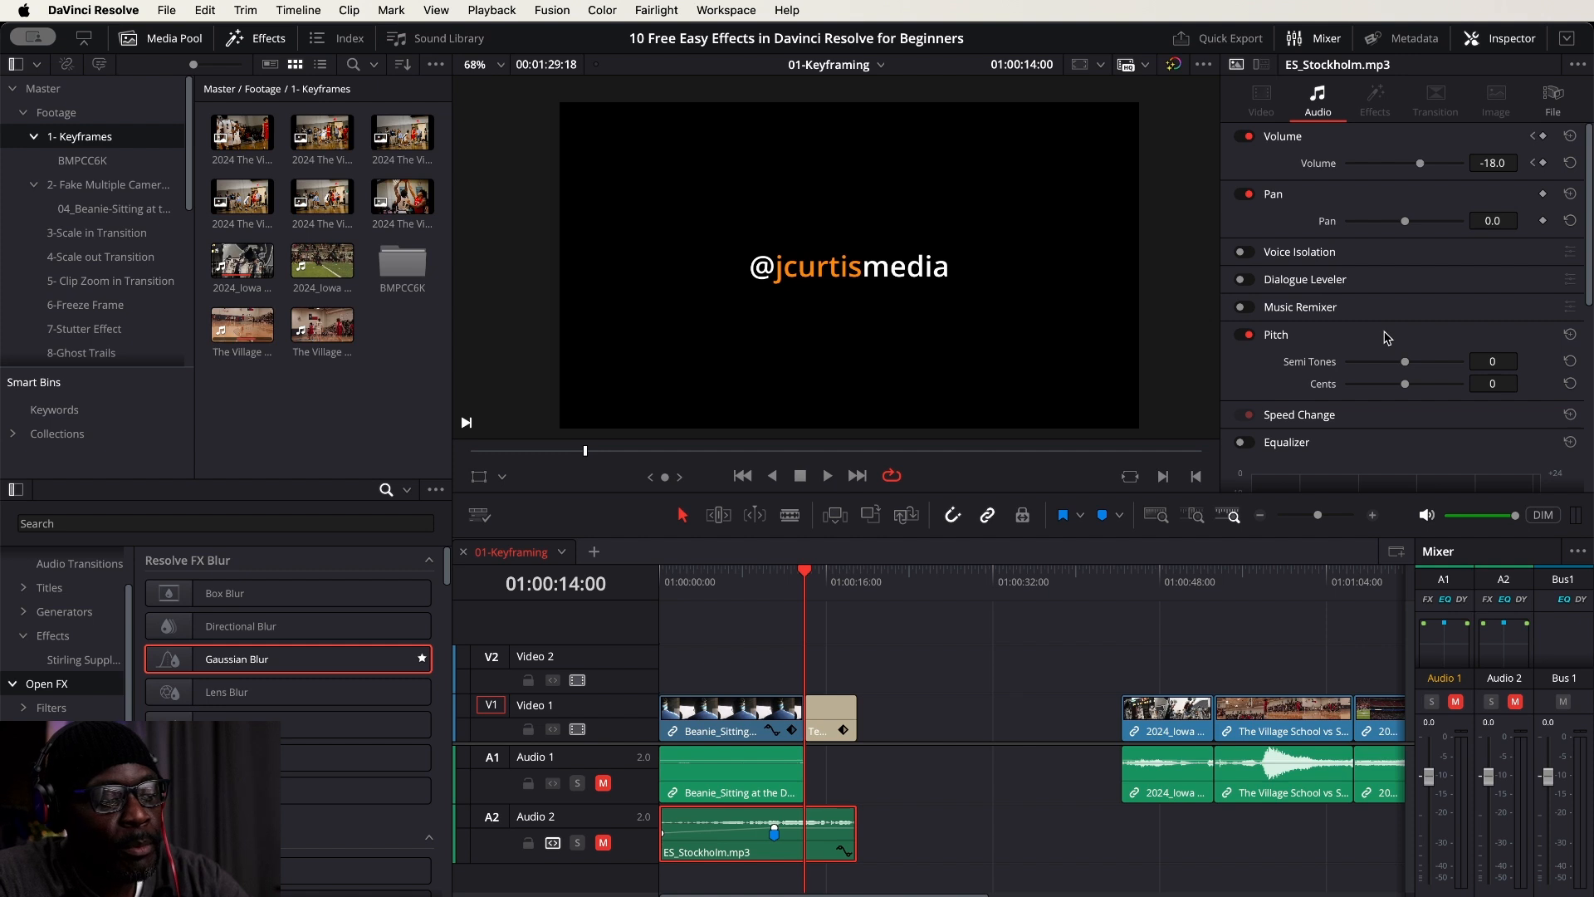
key(Right)
key(Right)
key(Right)
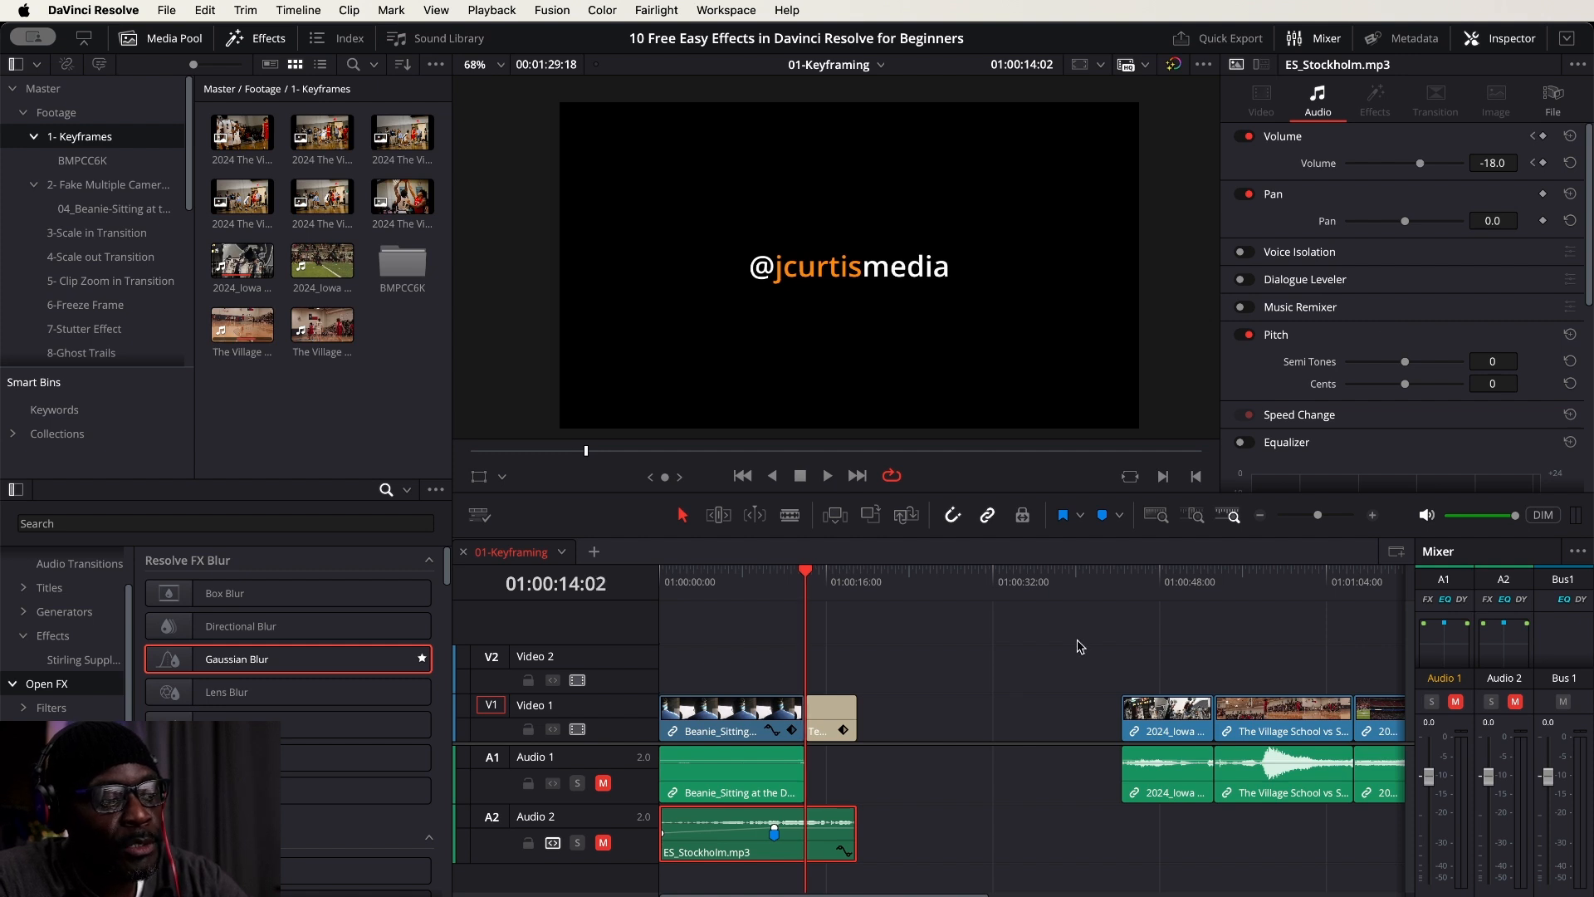
key(Right)
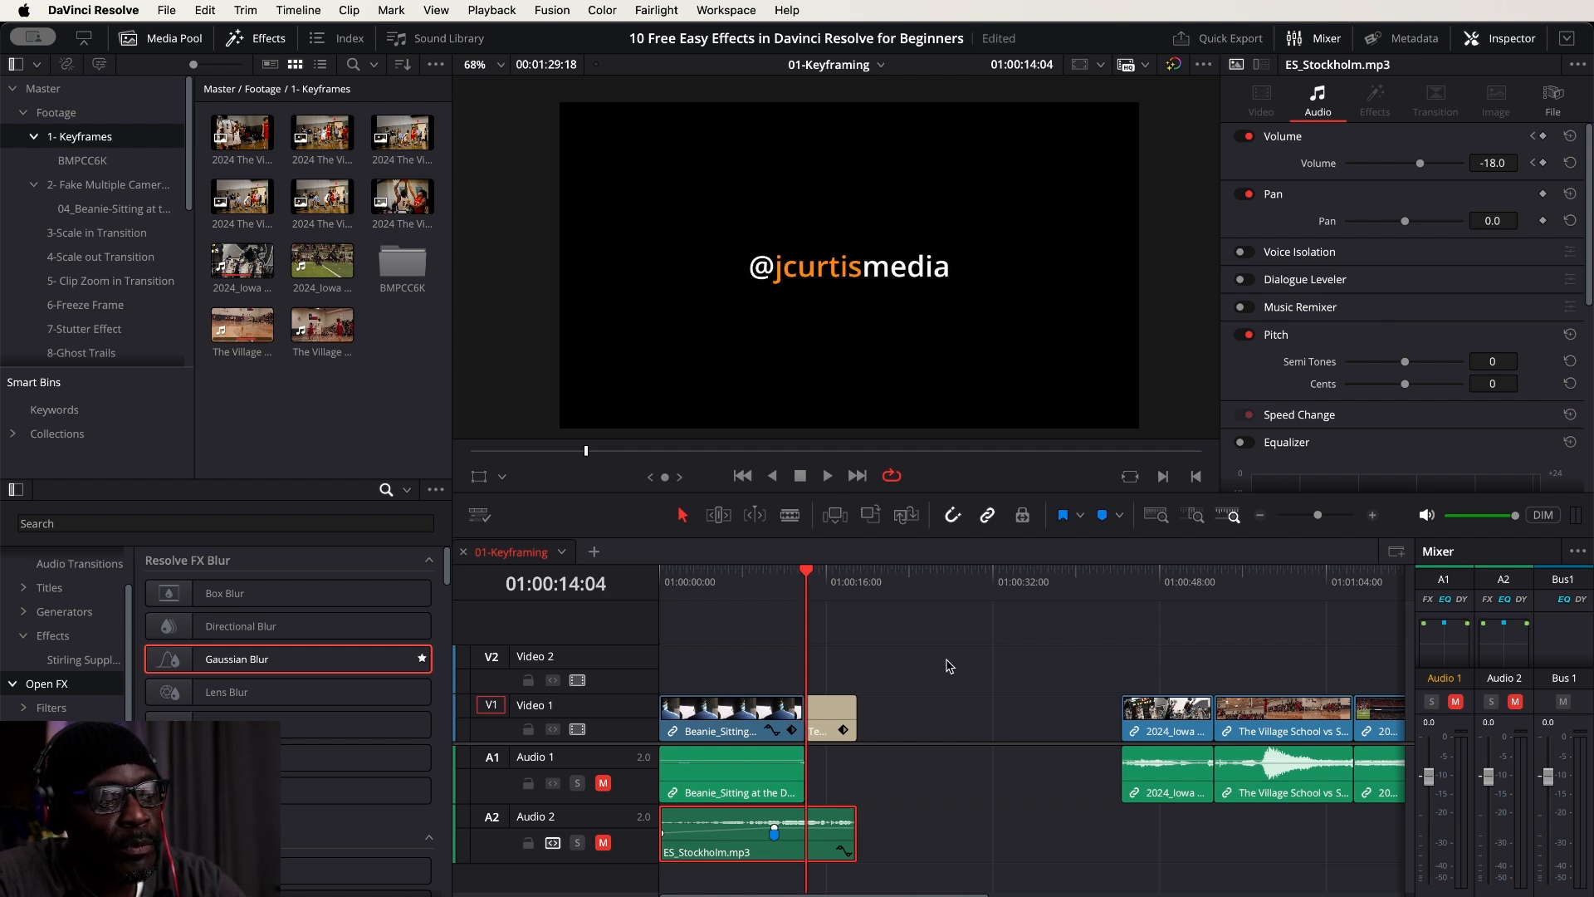
click(822, 646)
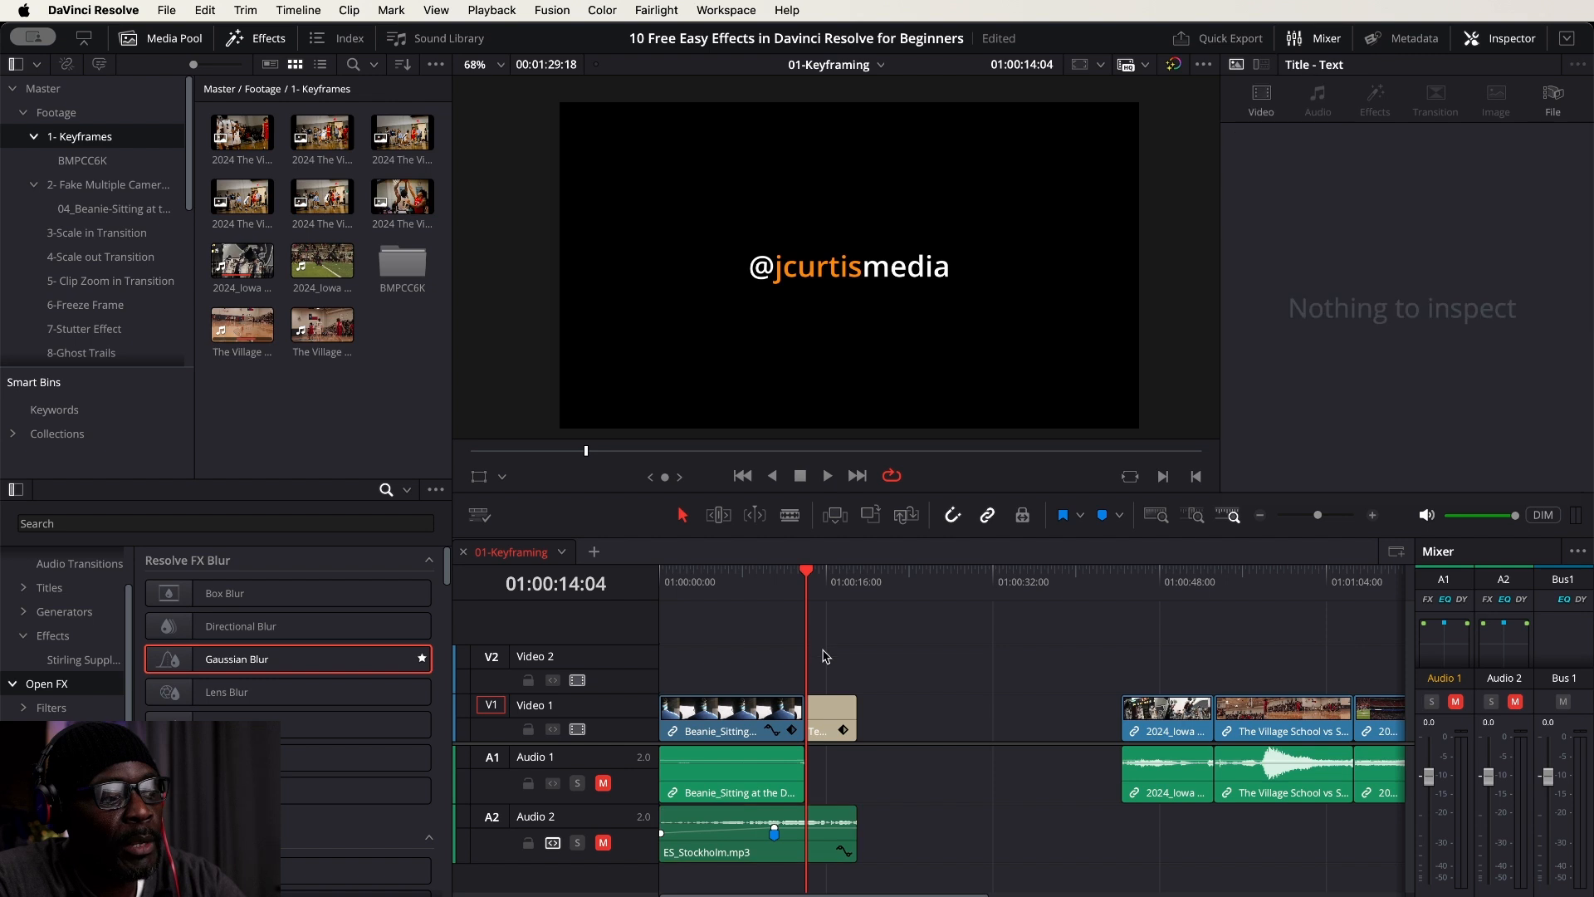
Select the ES_Stockholm.mp3 clip and position the playhead at 01:00:14:12, shortly after the title begins.
click(776, 855)
key(Right)
key(Right)
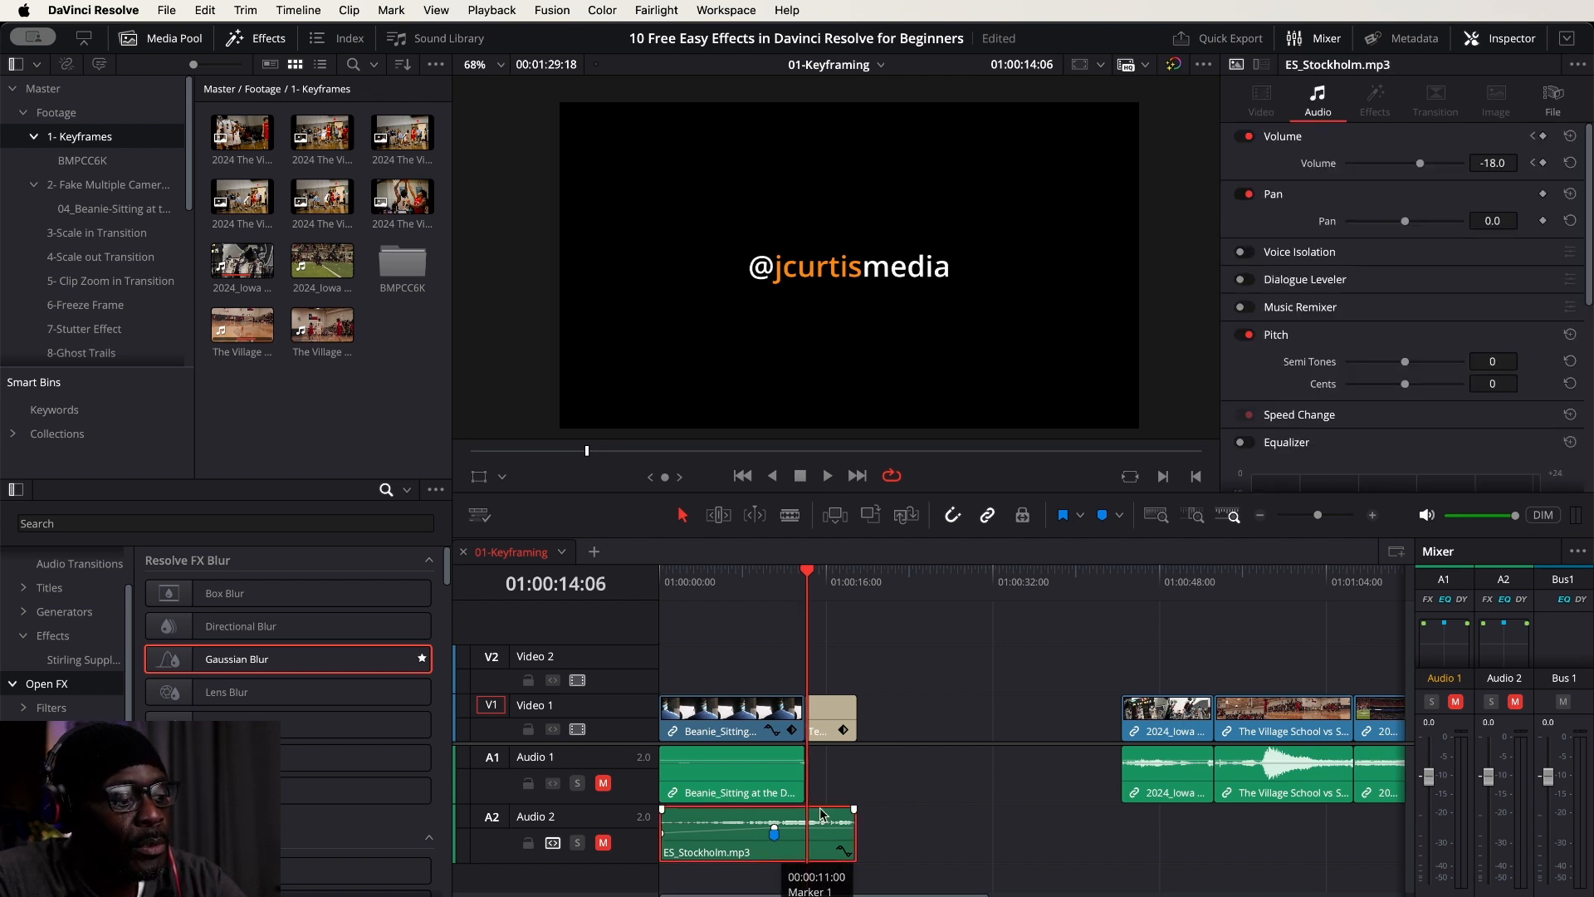
key(super+equal)
key(super+equal)
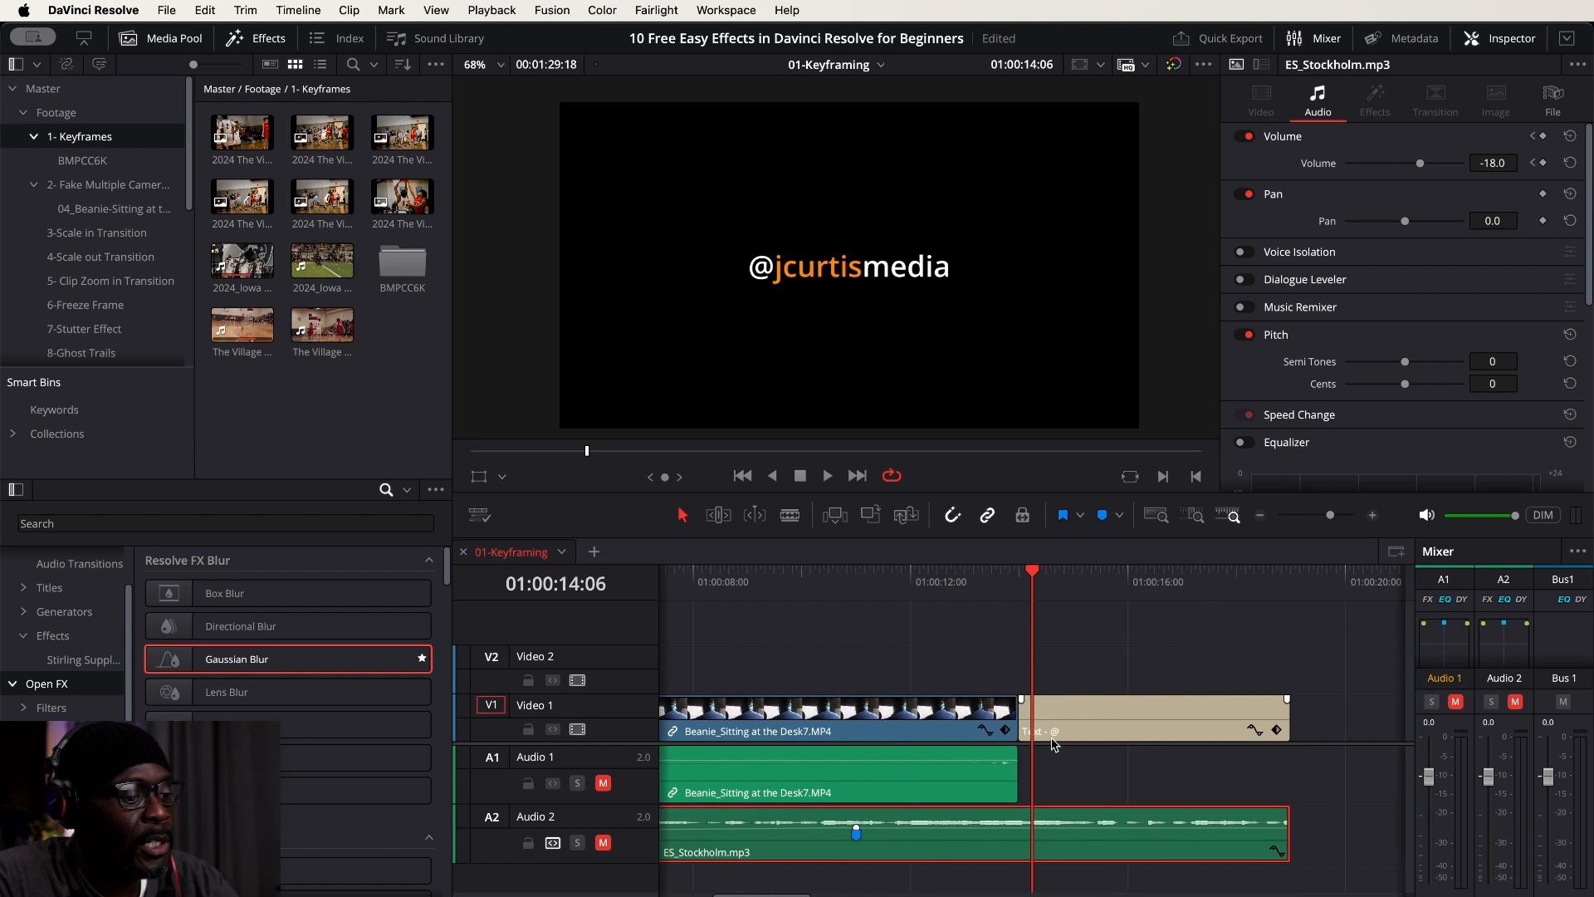
drag(1034, 575, 1023, 575)
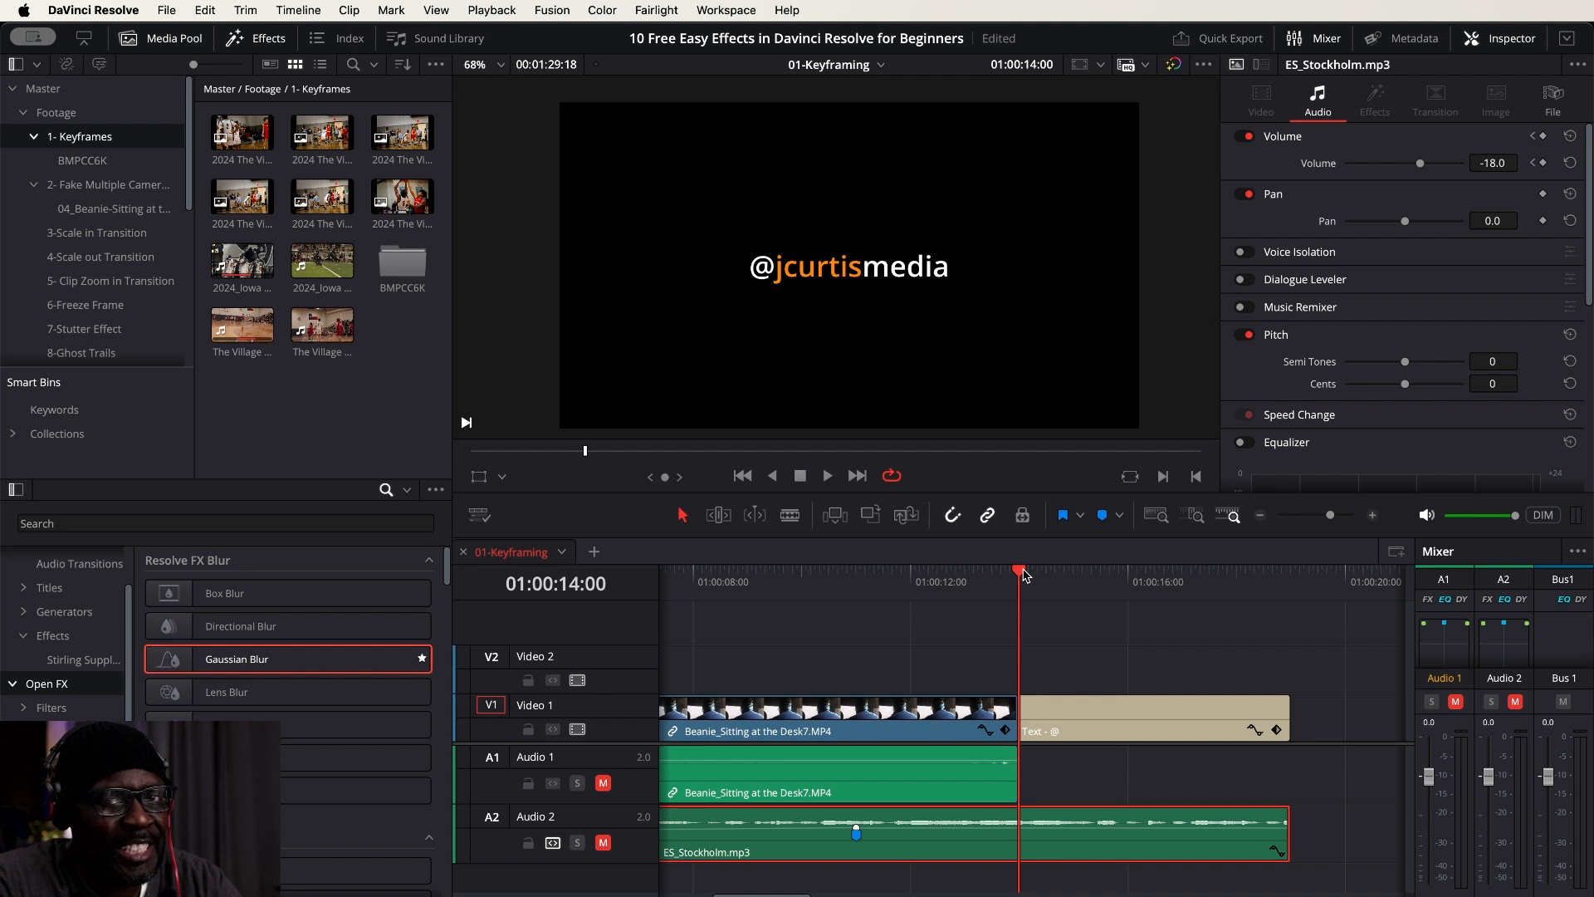
key(Right)
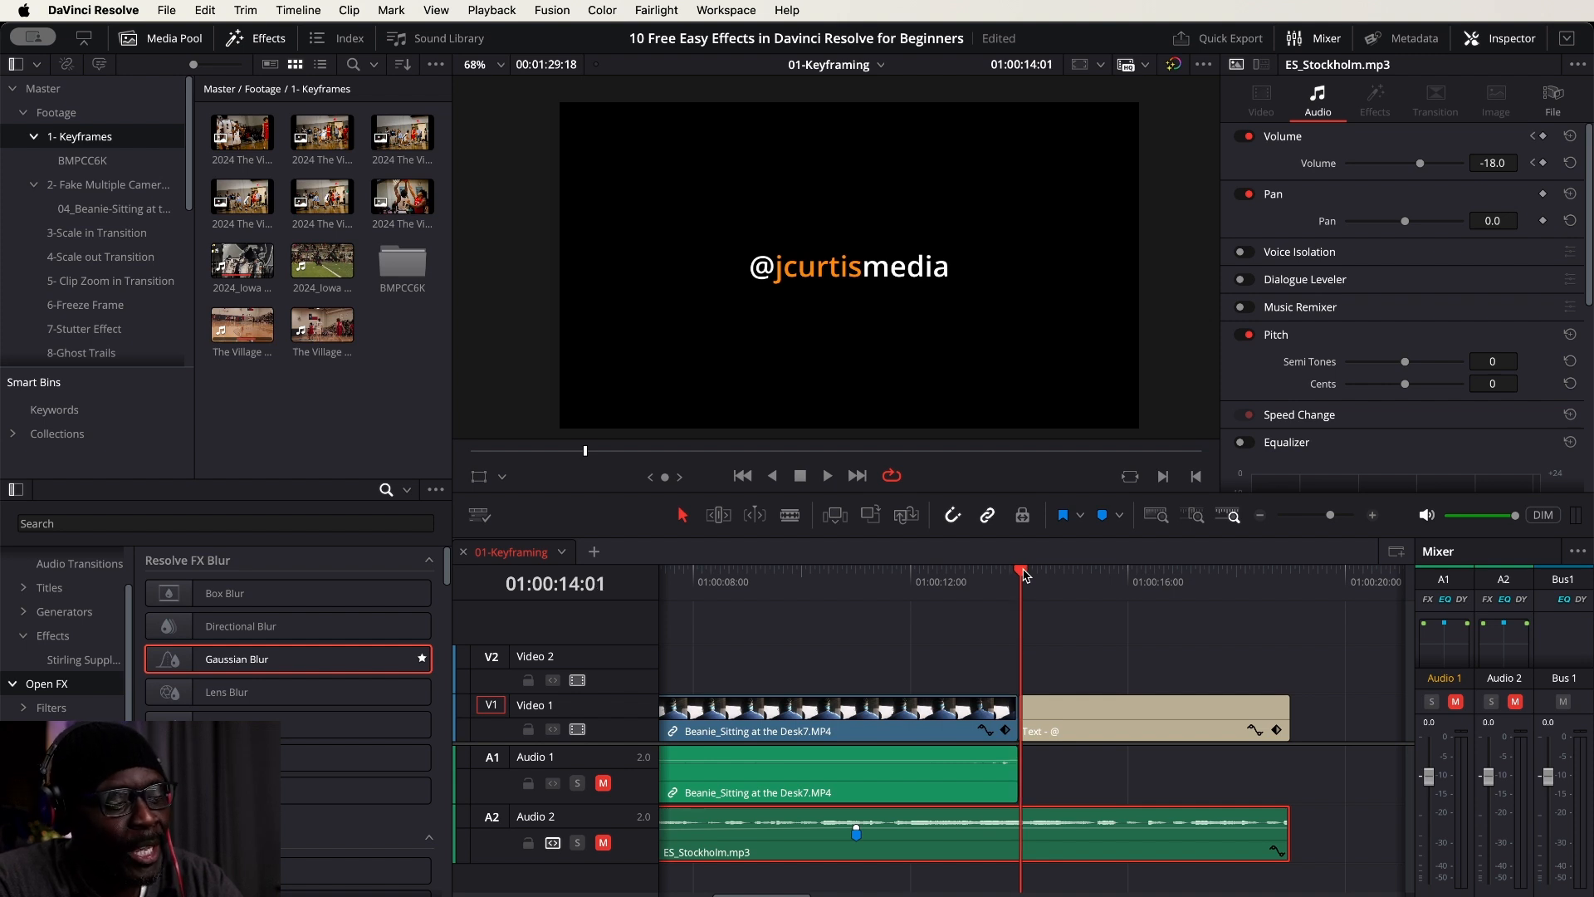
key(Right)
key(Right)
key(Right)
key(Right)
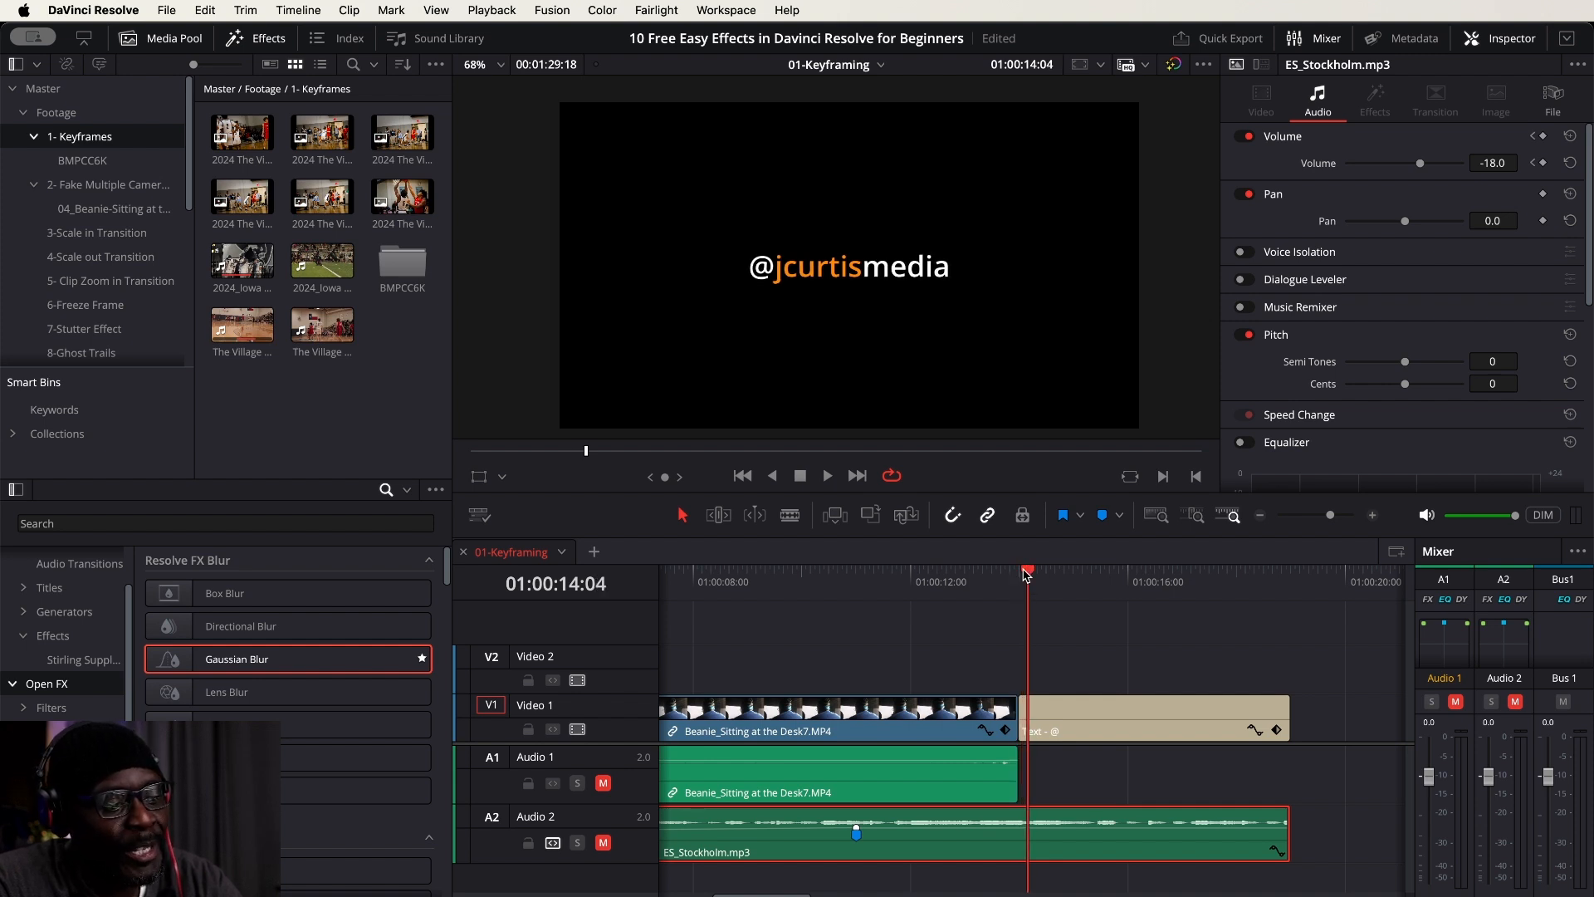
key(Right)
key(Right)
key(Right)
key(Right)
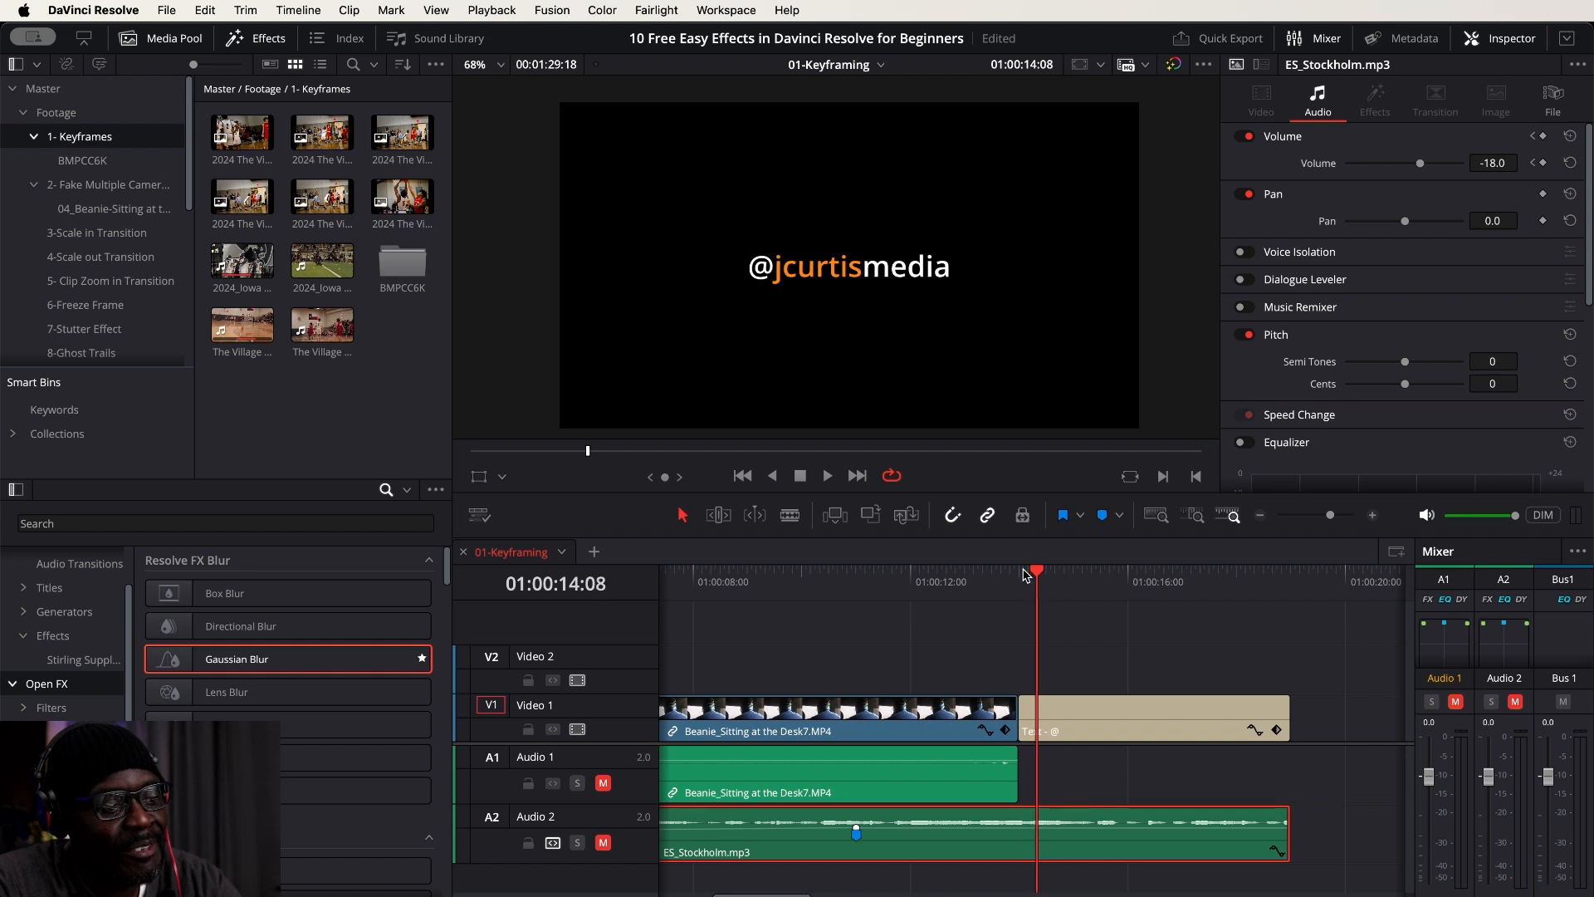
key(Right)
key(Right)
key(Right)
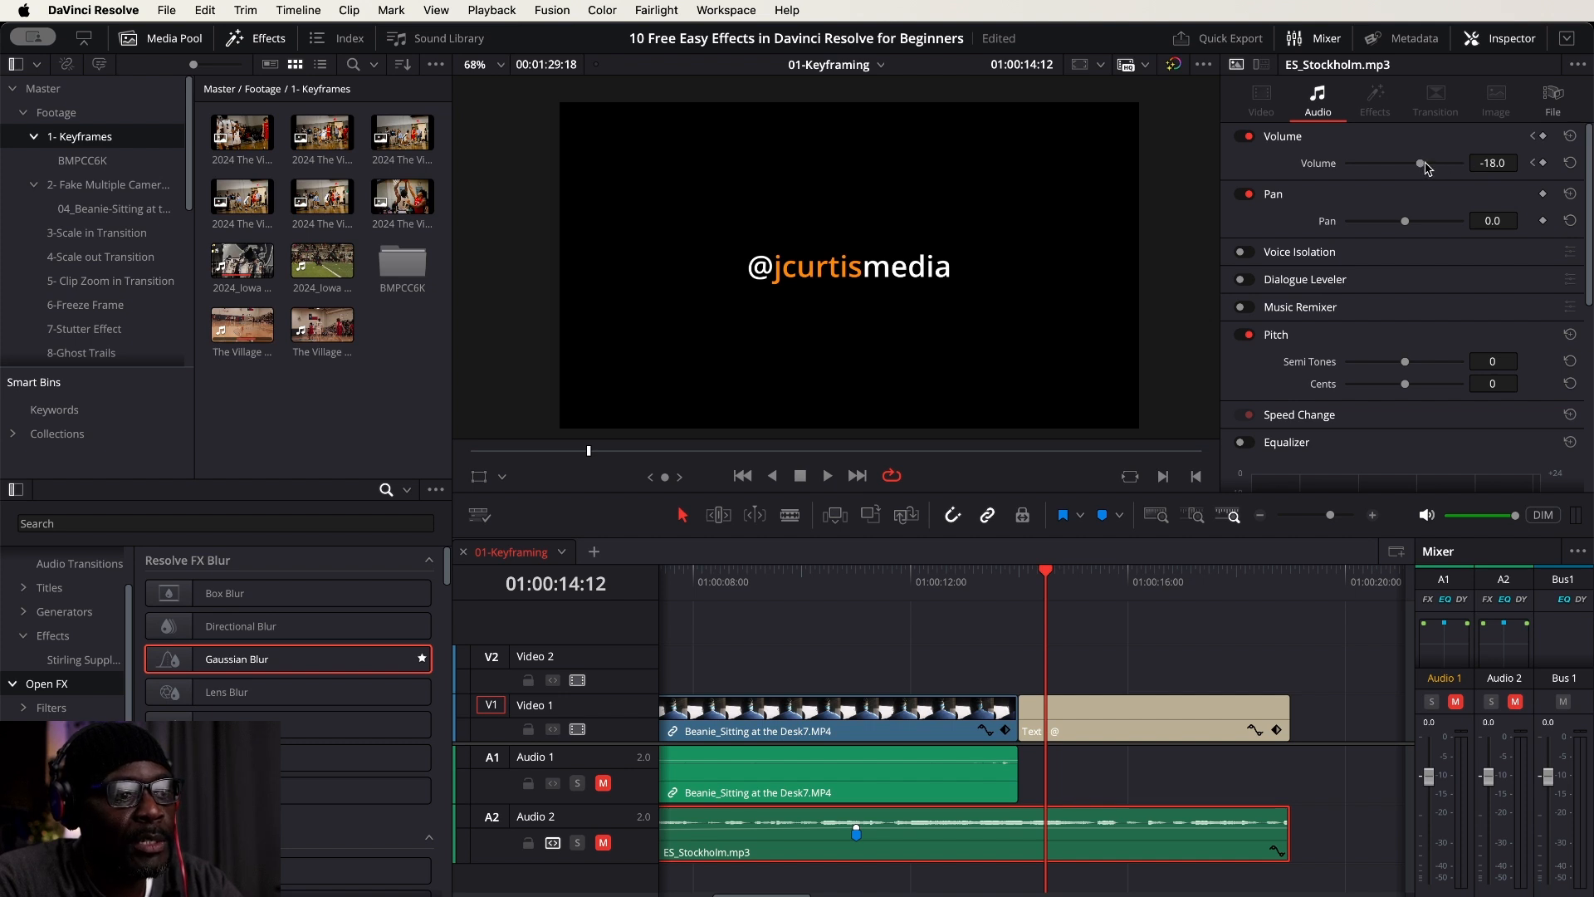
Set the music clip's volume to -13 at 01:00:14:12 to create another volume keyframe.
click(1498, 164)
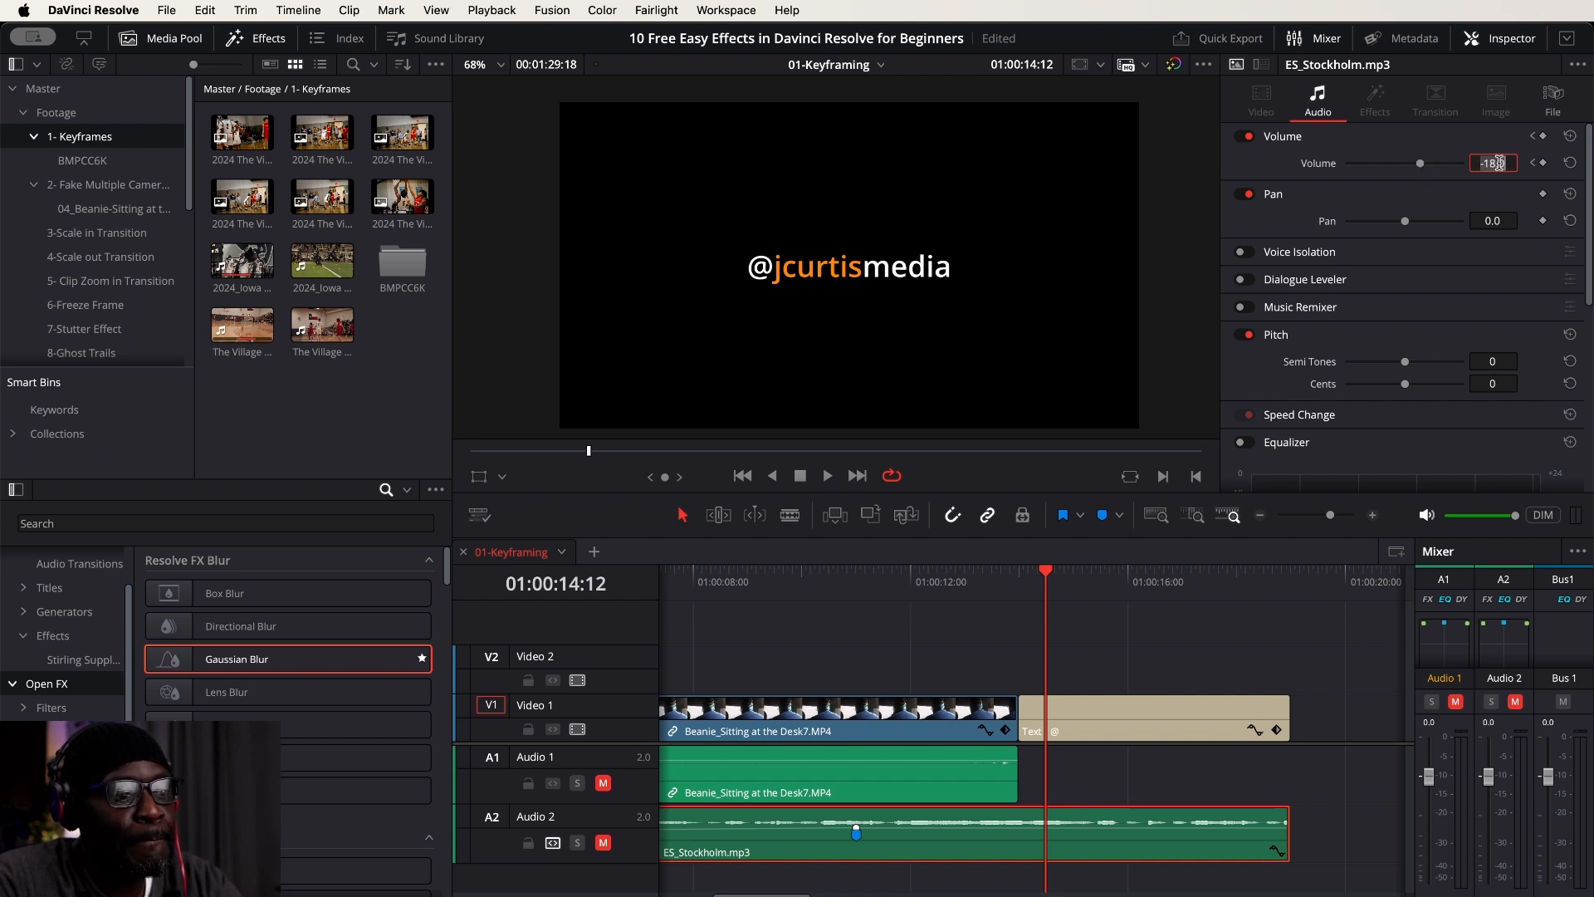
key(BackSpace)
text(-)
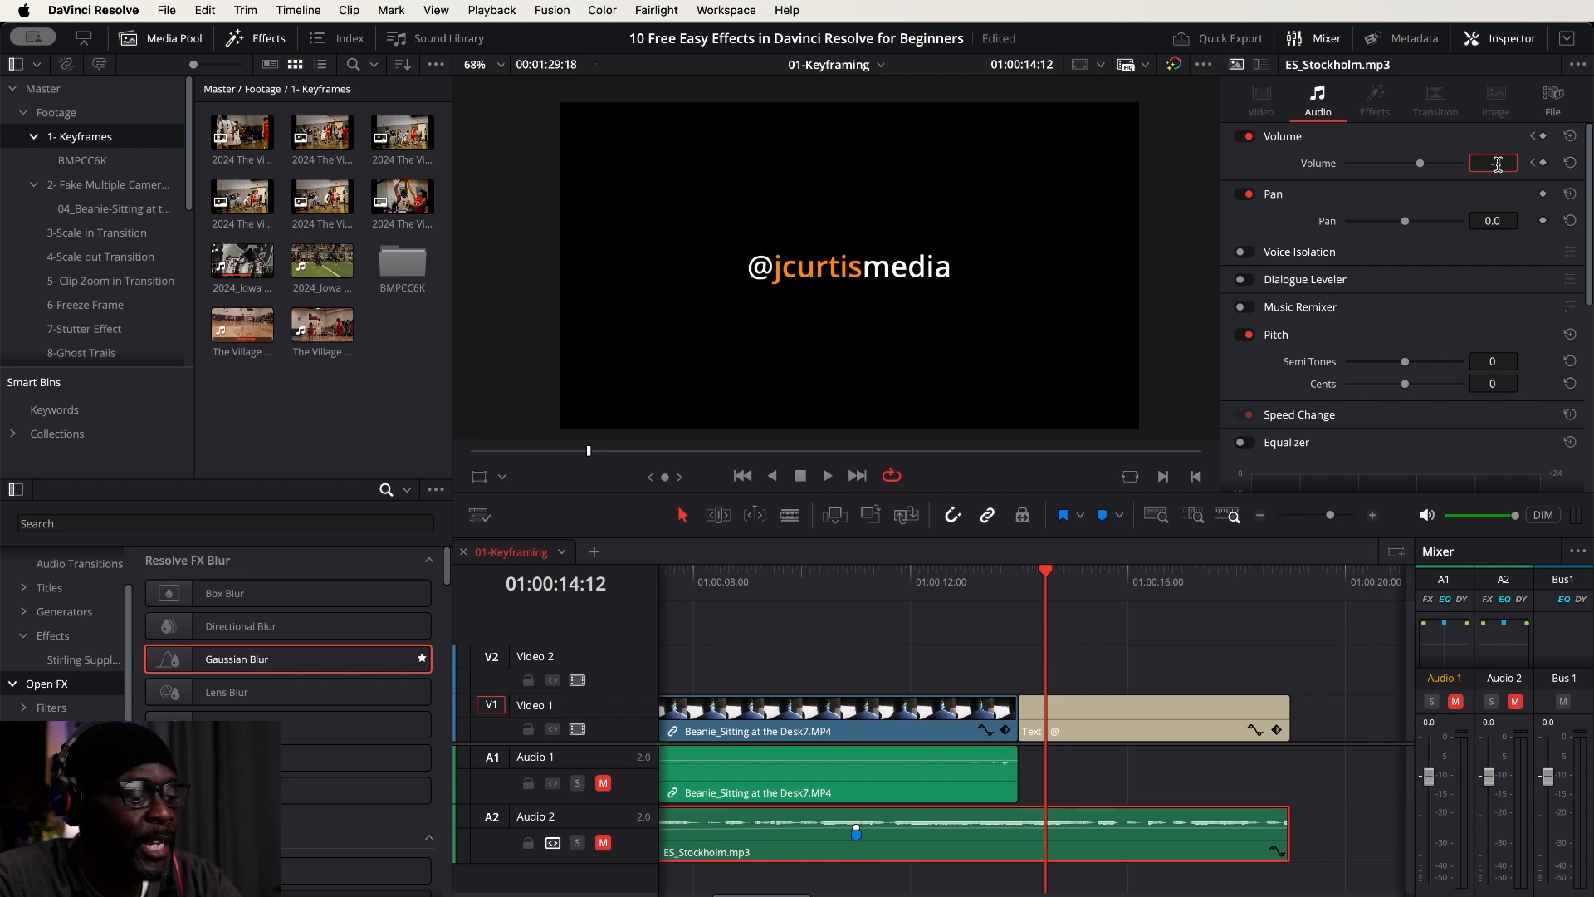
text(13)
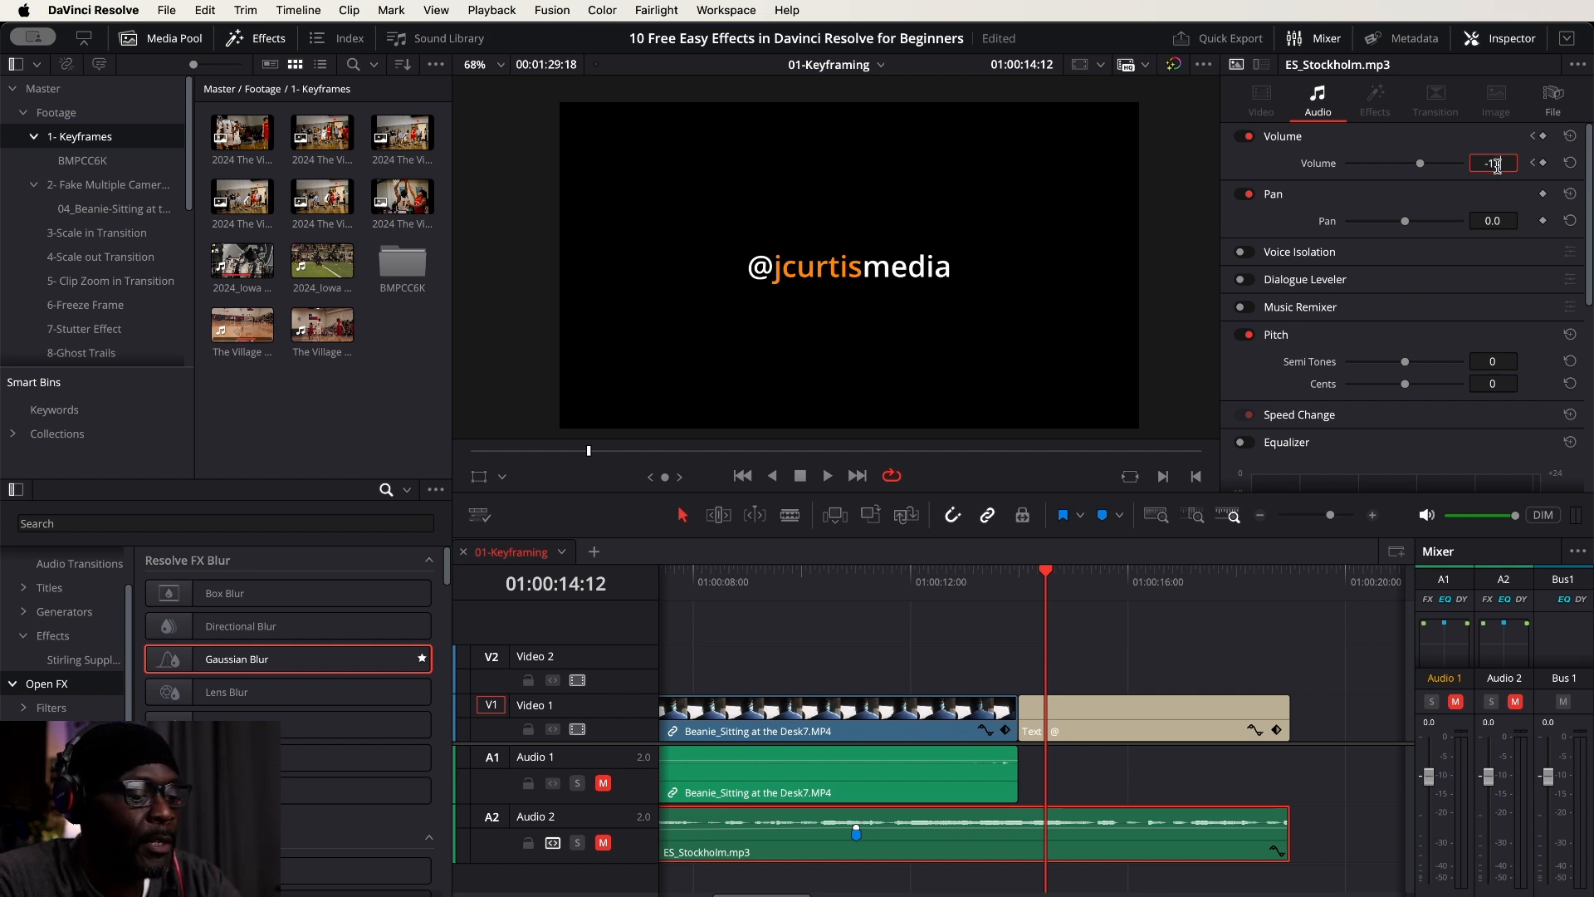
key(Return)
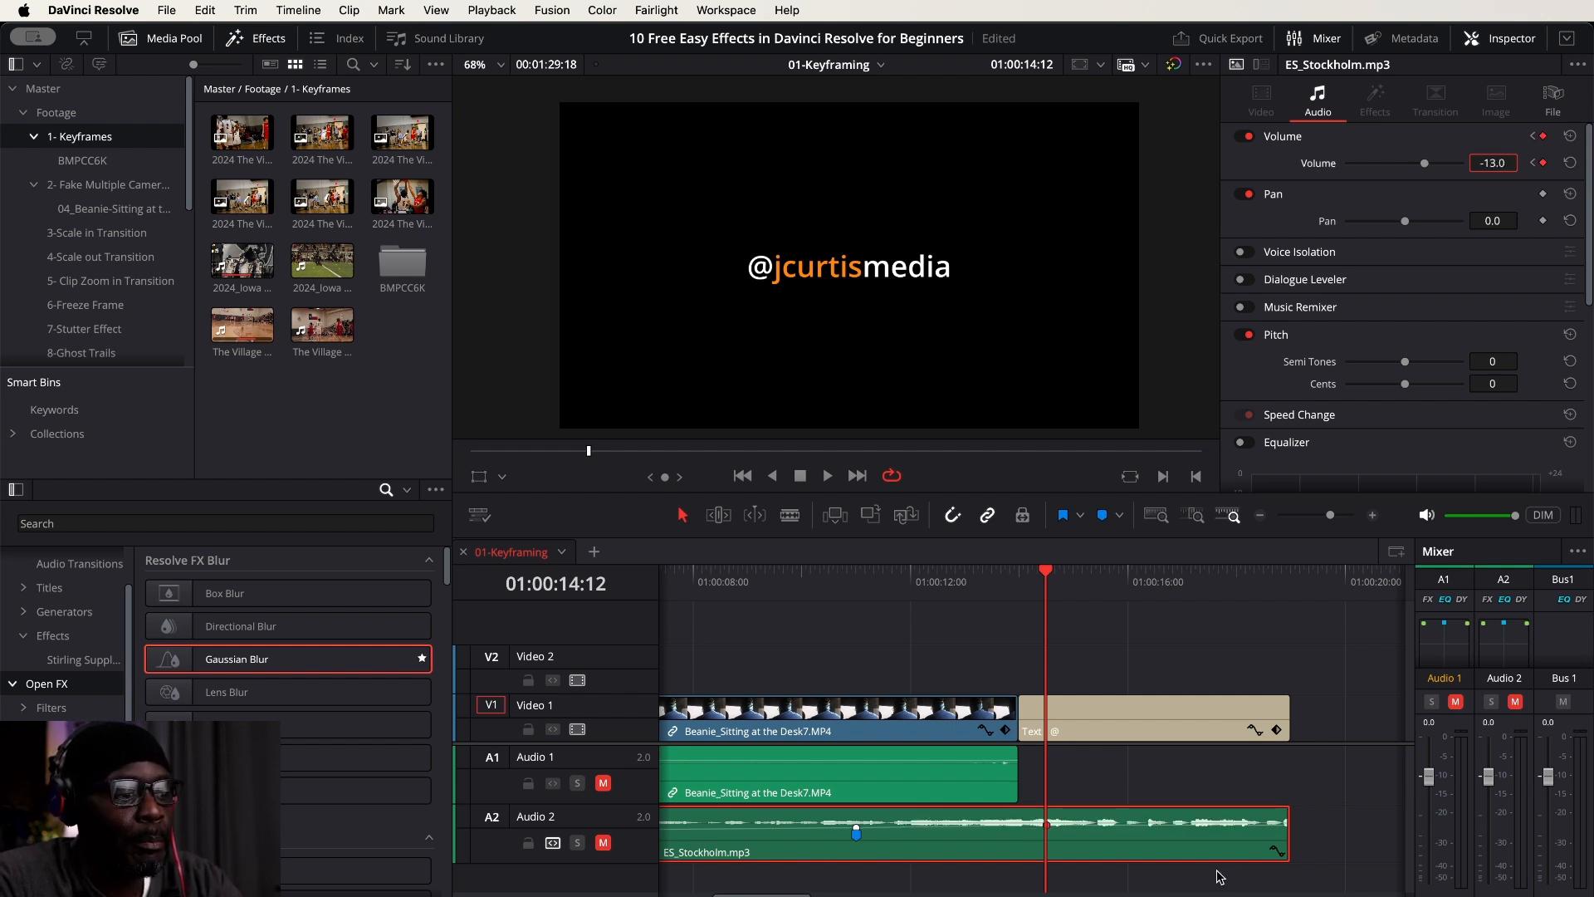
Add short fade-outs to the ends of the ES_Stockholm.mp3 clip and the title clip.
drag(1287, 808, 1259, 807)
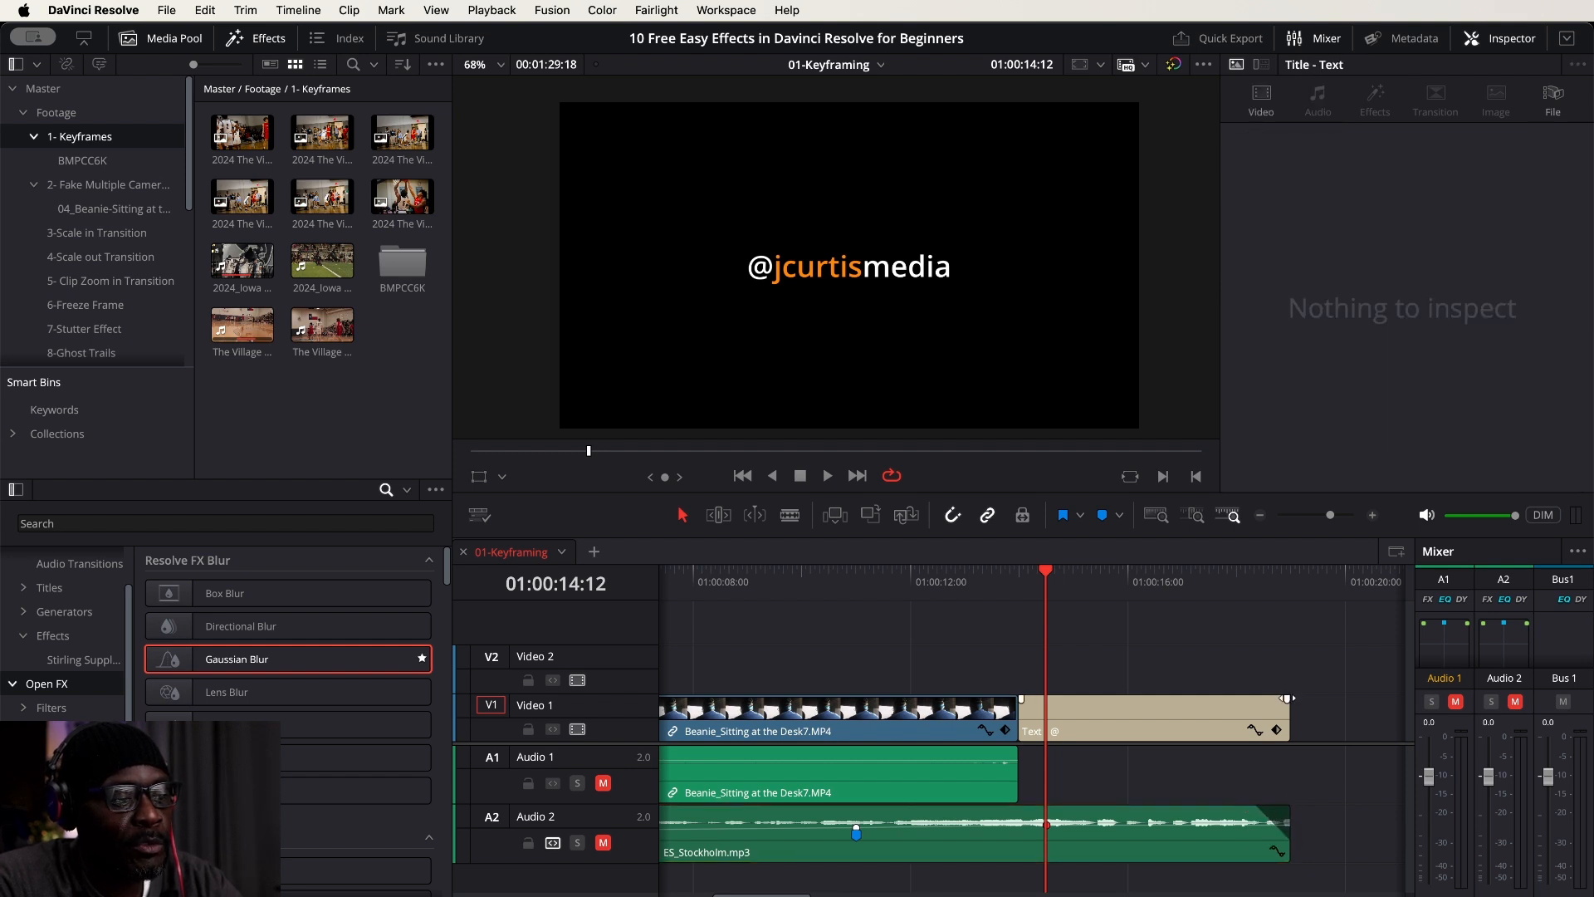
drag(1280, 699, 1249, 701)
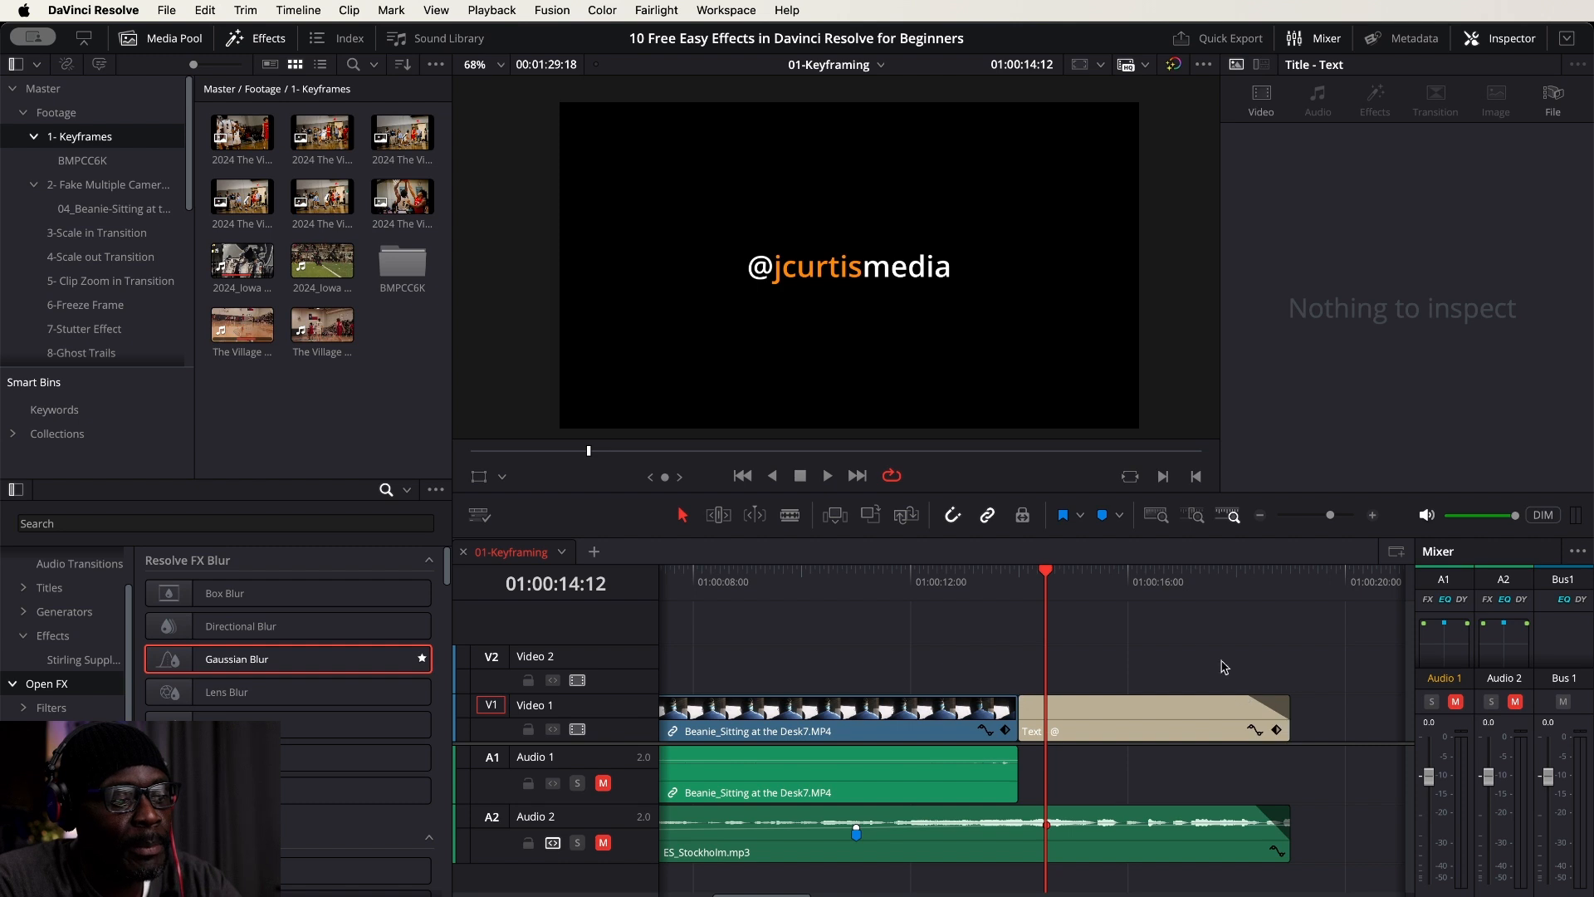
Fit the whole timeline in view and briefly play the sequence from 01:00:00:00, returning to the start.
click(1196, 573)
drag(1196, 574, 3, 570)
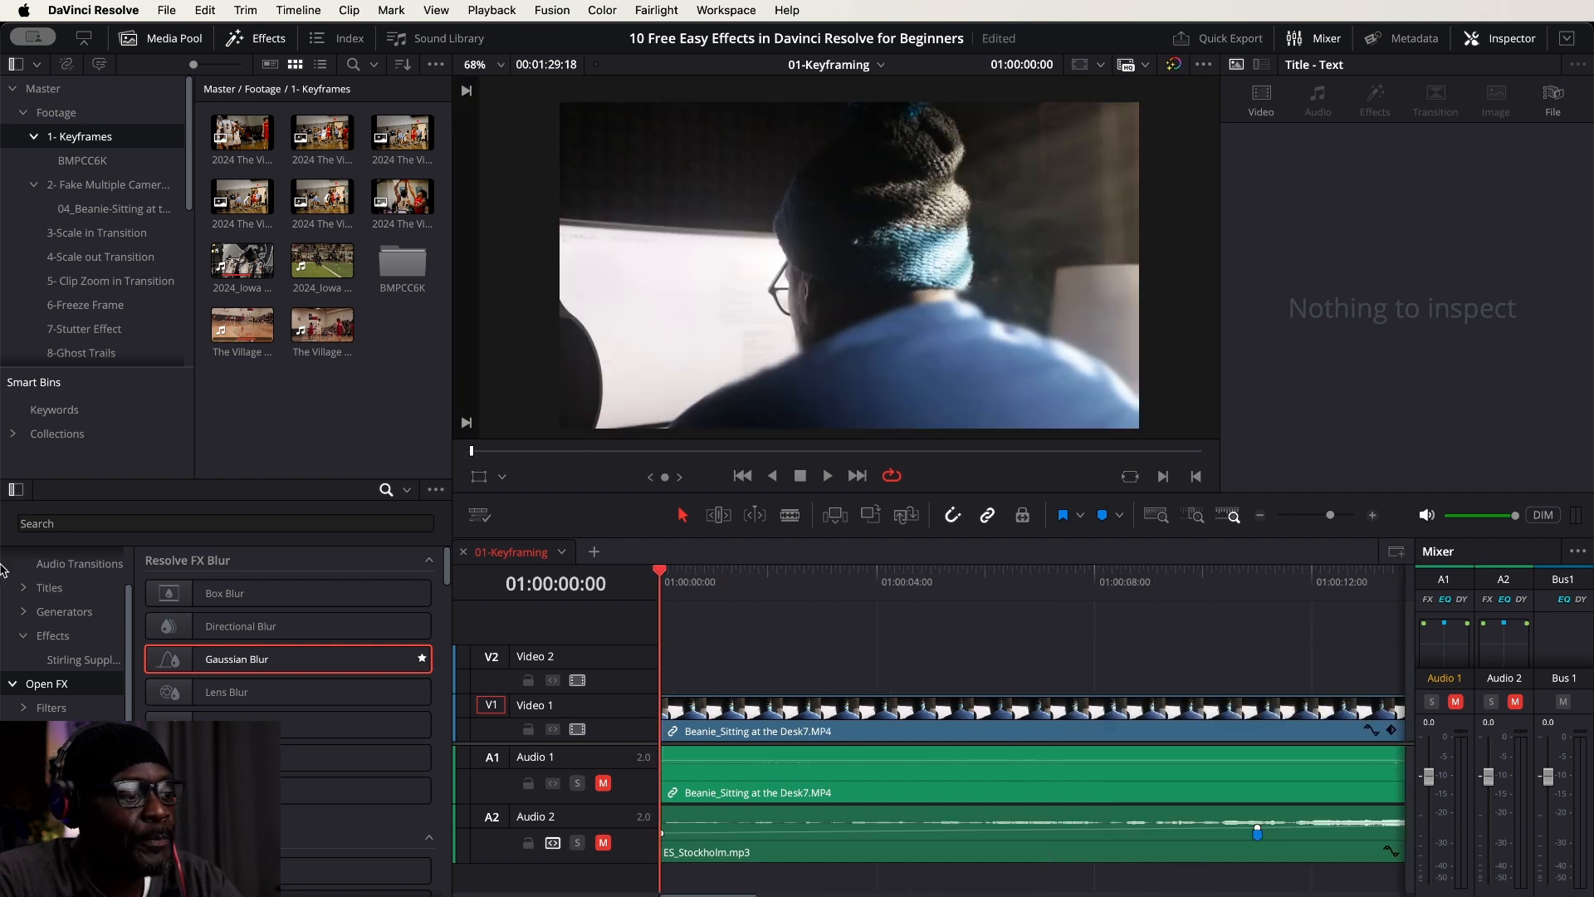
key(shift+z)
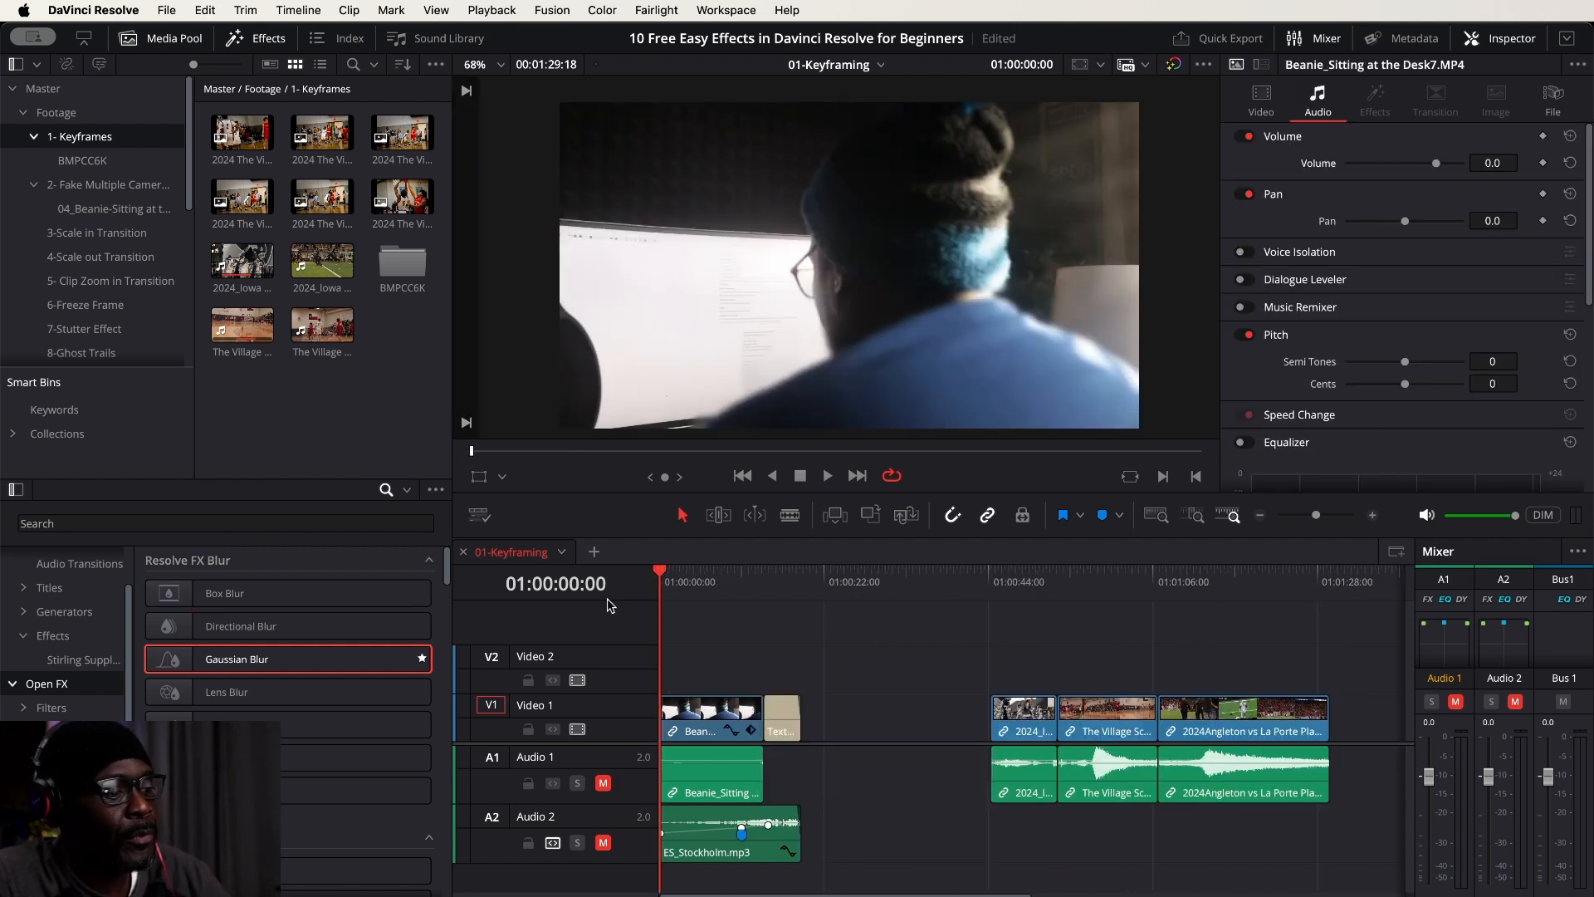
key(space)
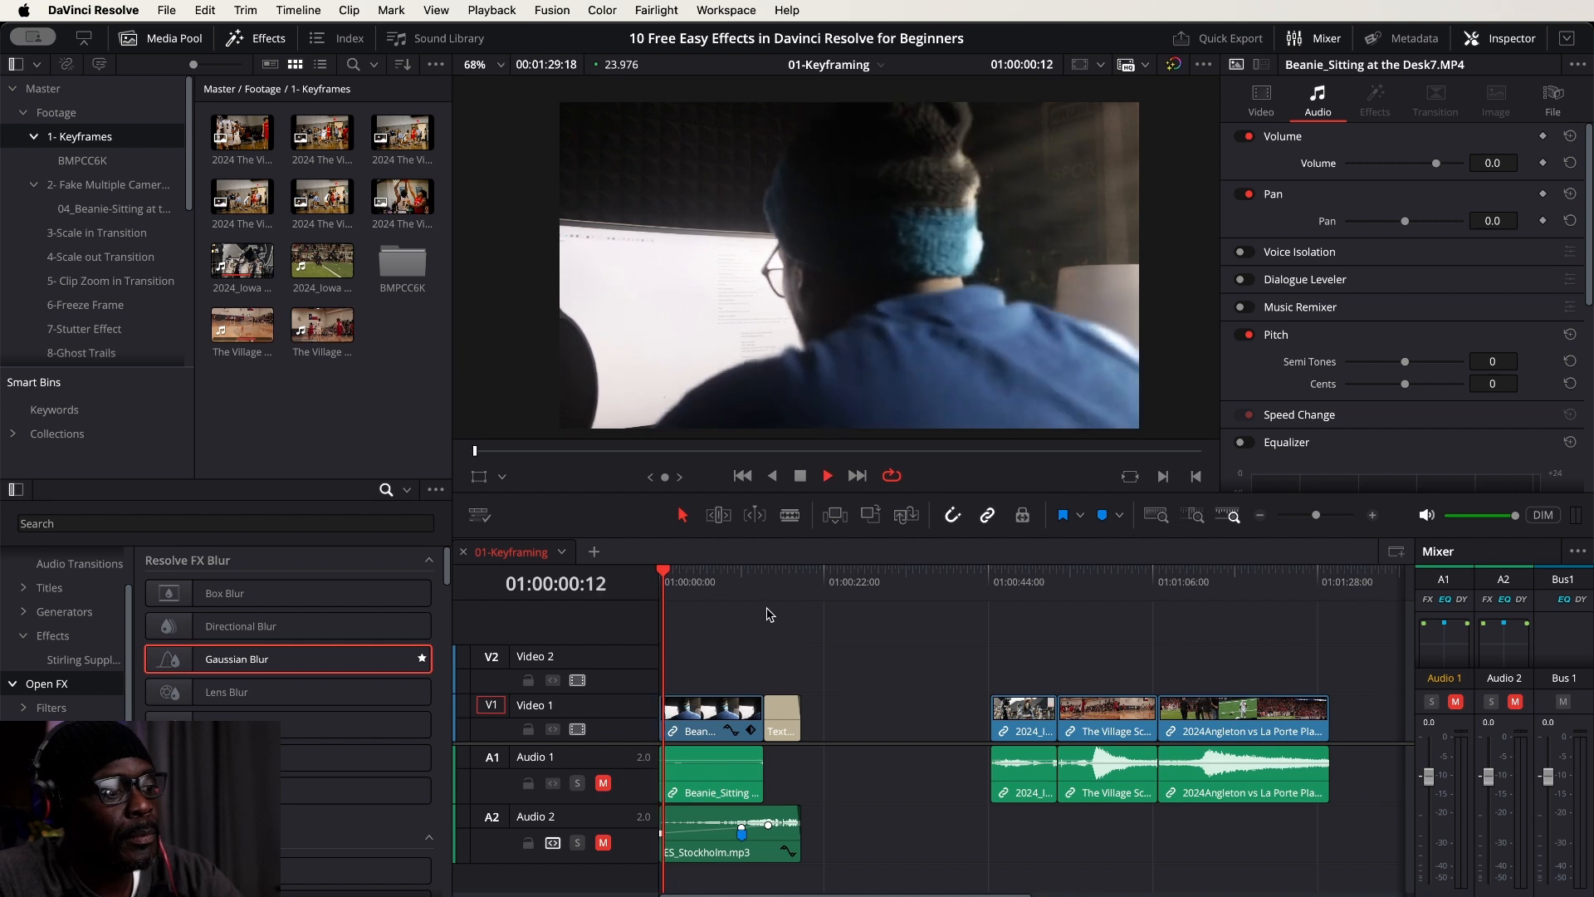
key(space)
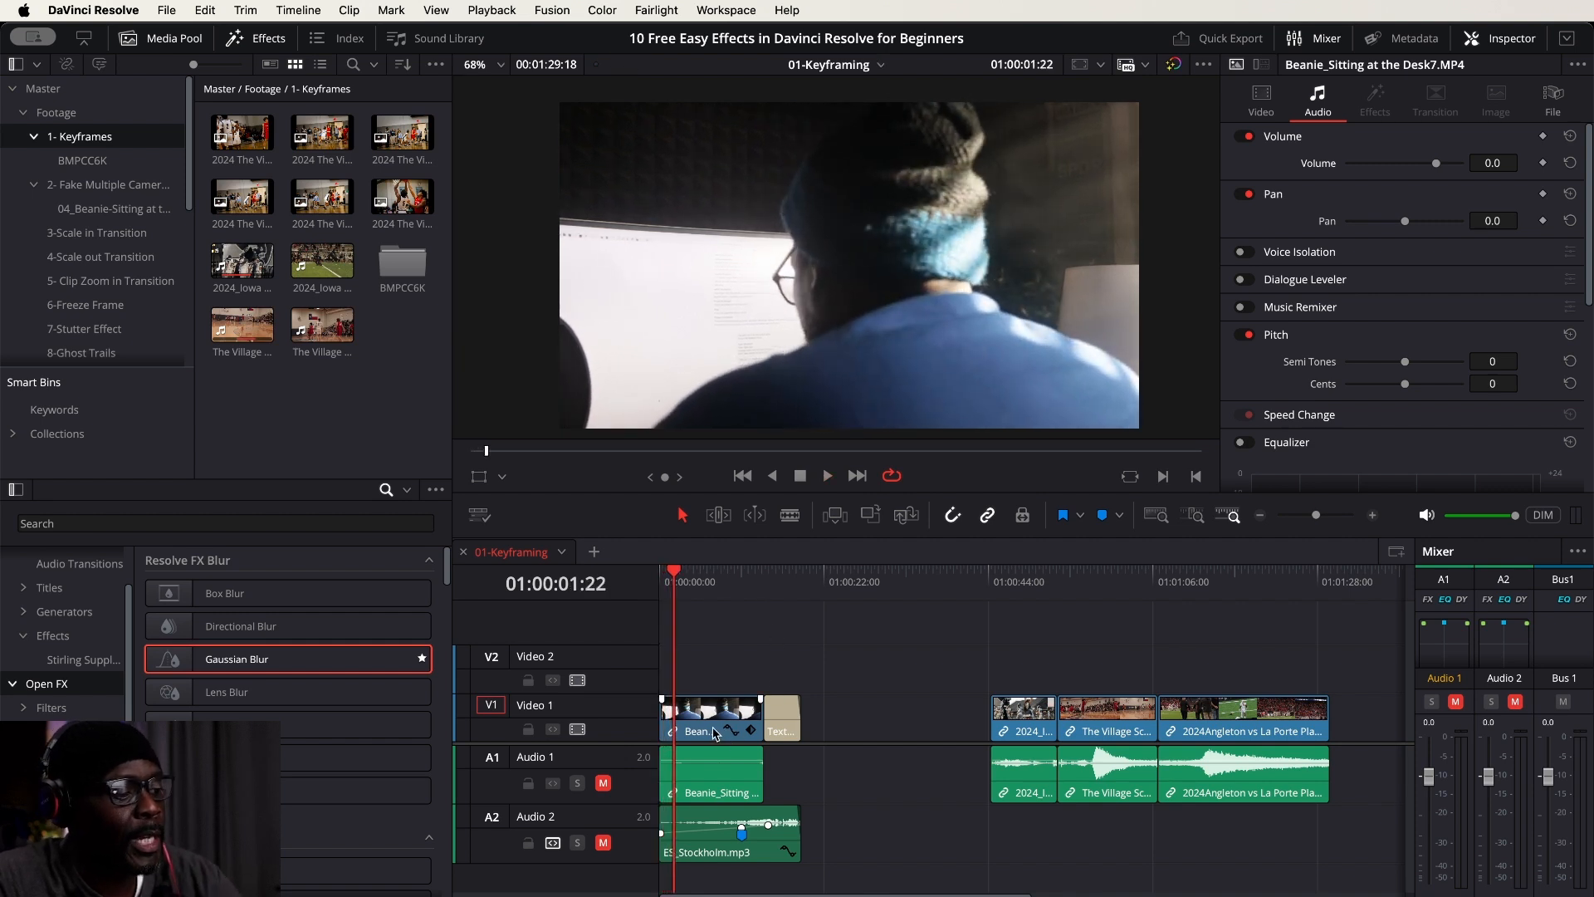
click(742, 475)
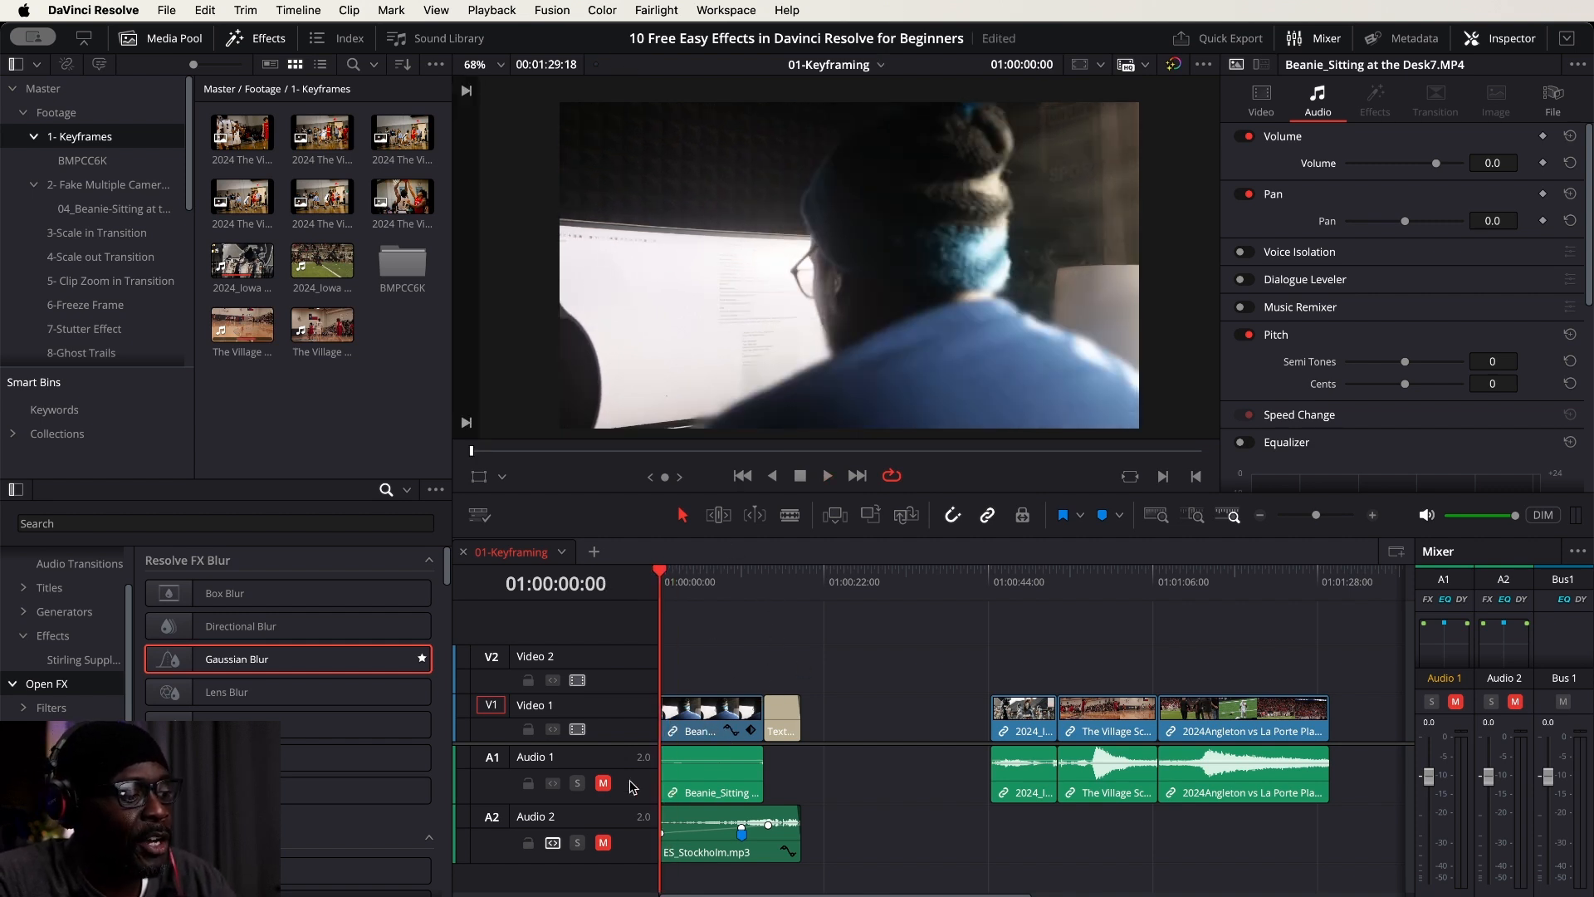
Unmute the Audio 2 track and play the sequence past the title, returning to the start.
click(603, 842)
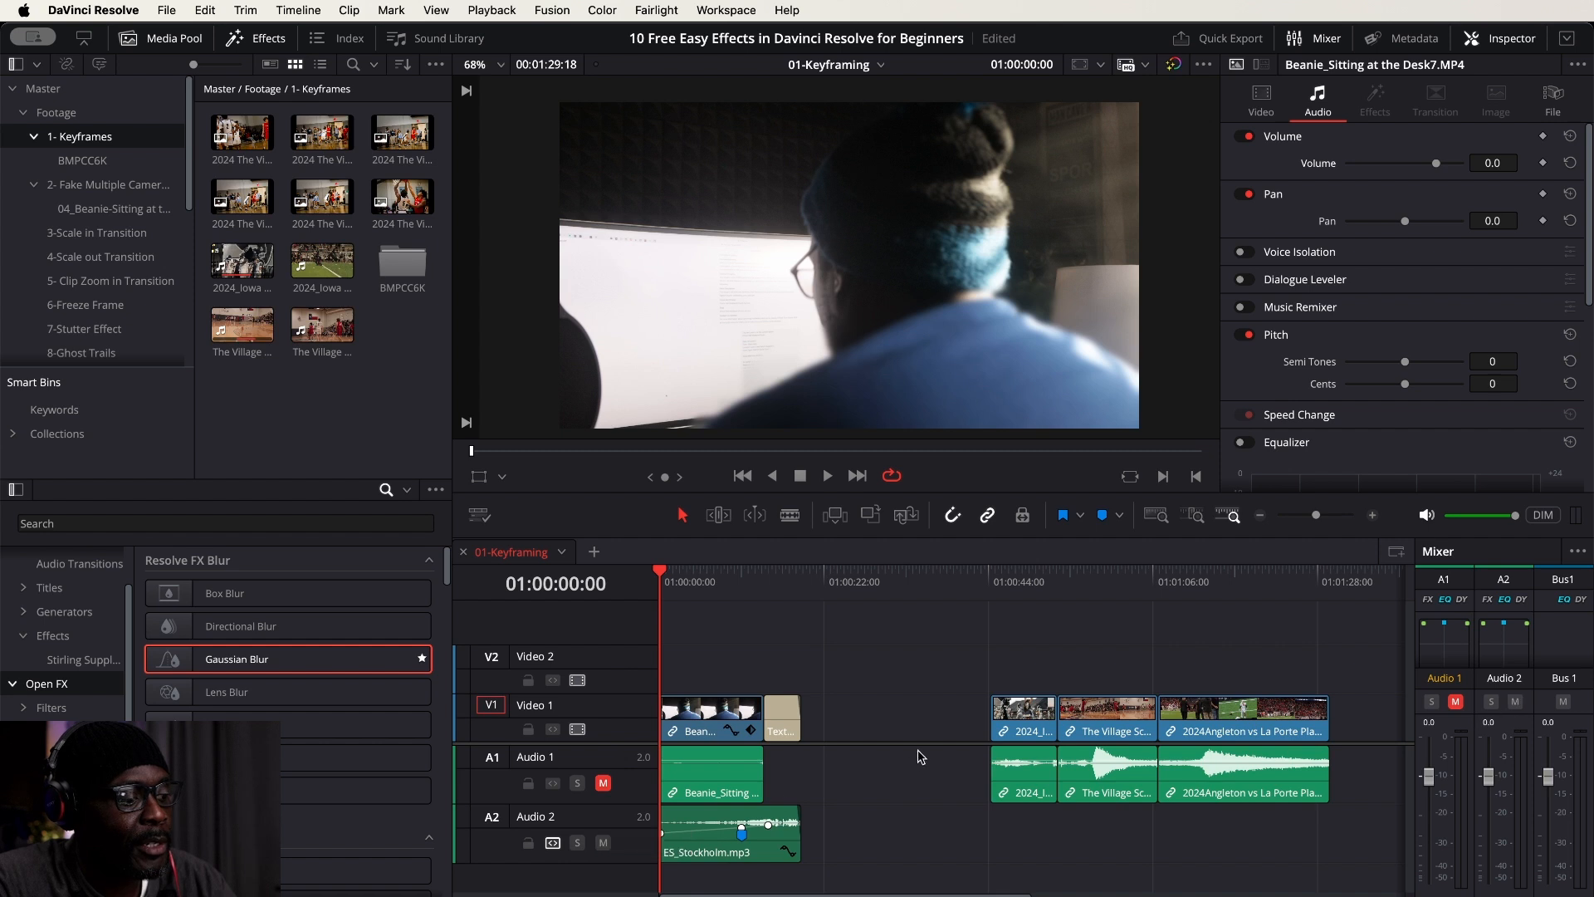
key(space)
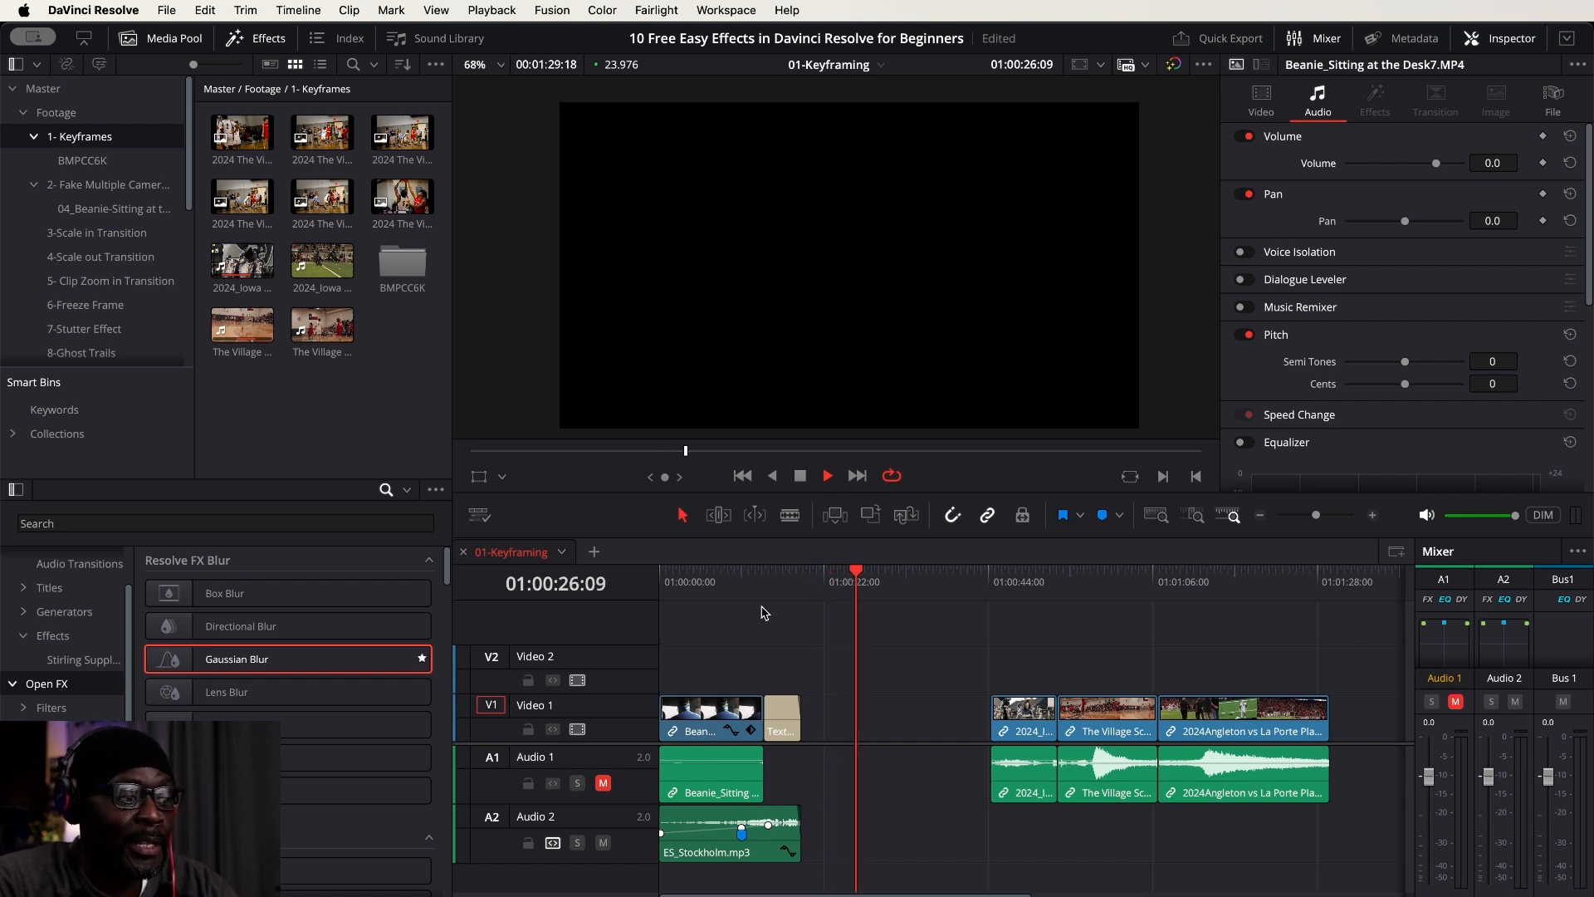
key(space)
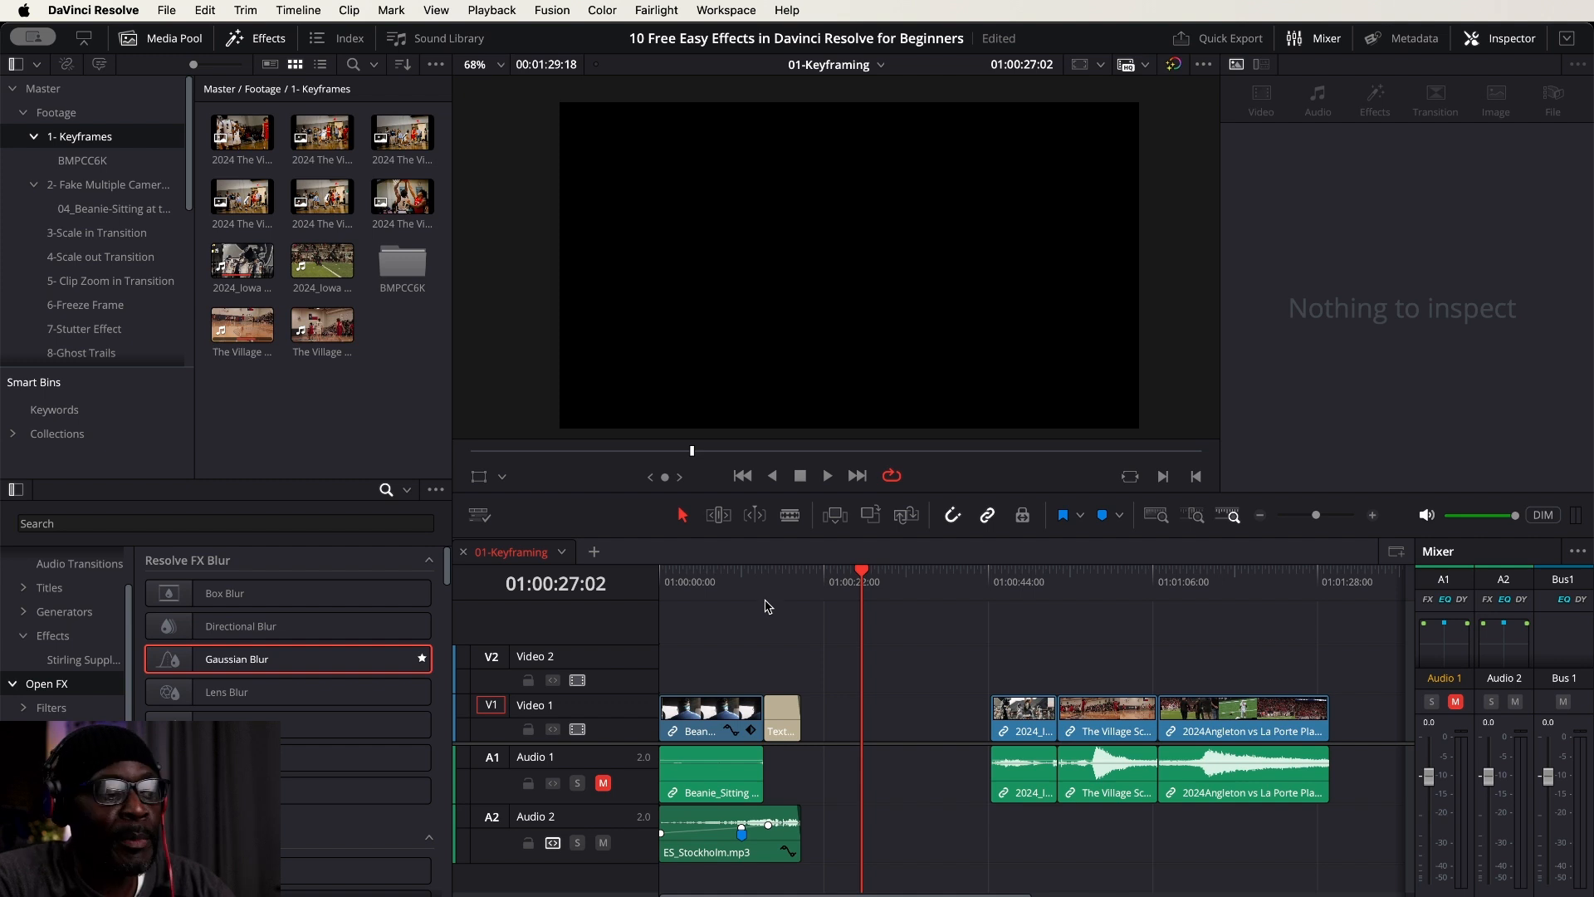
key(Home)
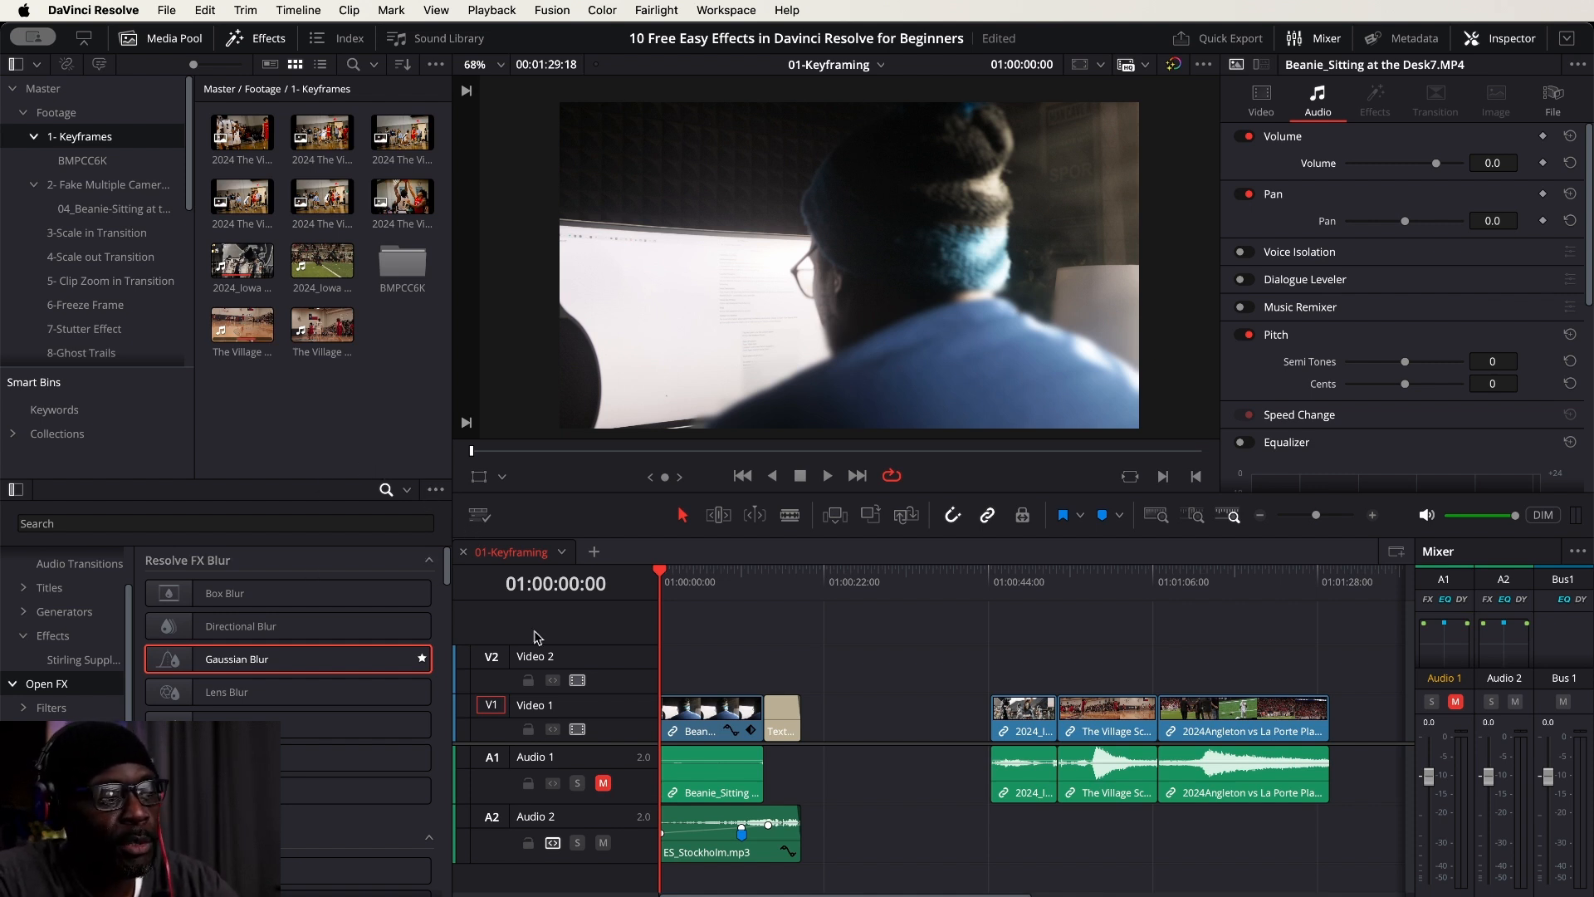
Set Crop Top to 175 for the Beanie_Sitting at the Desk7.MP4 clip.
click(716, 712)
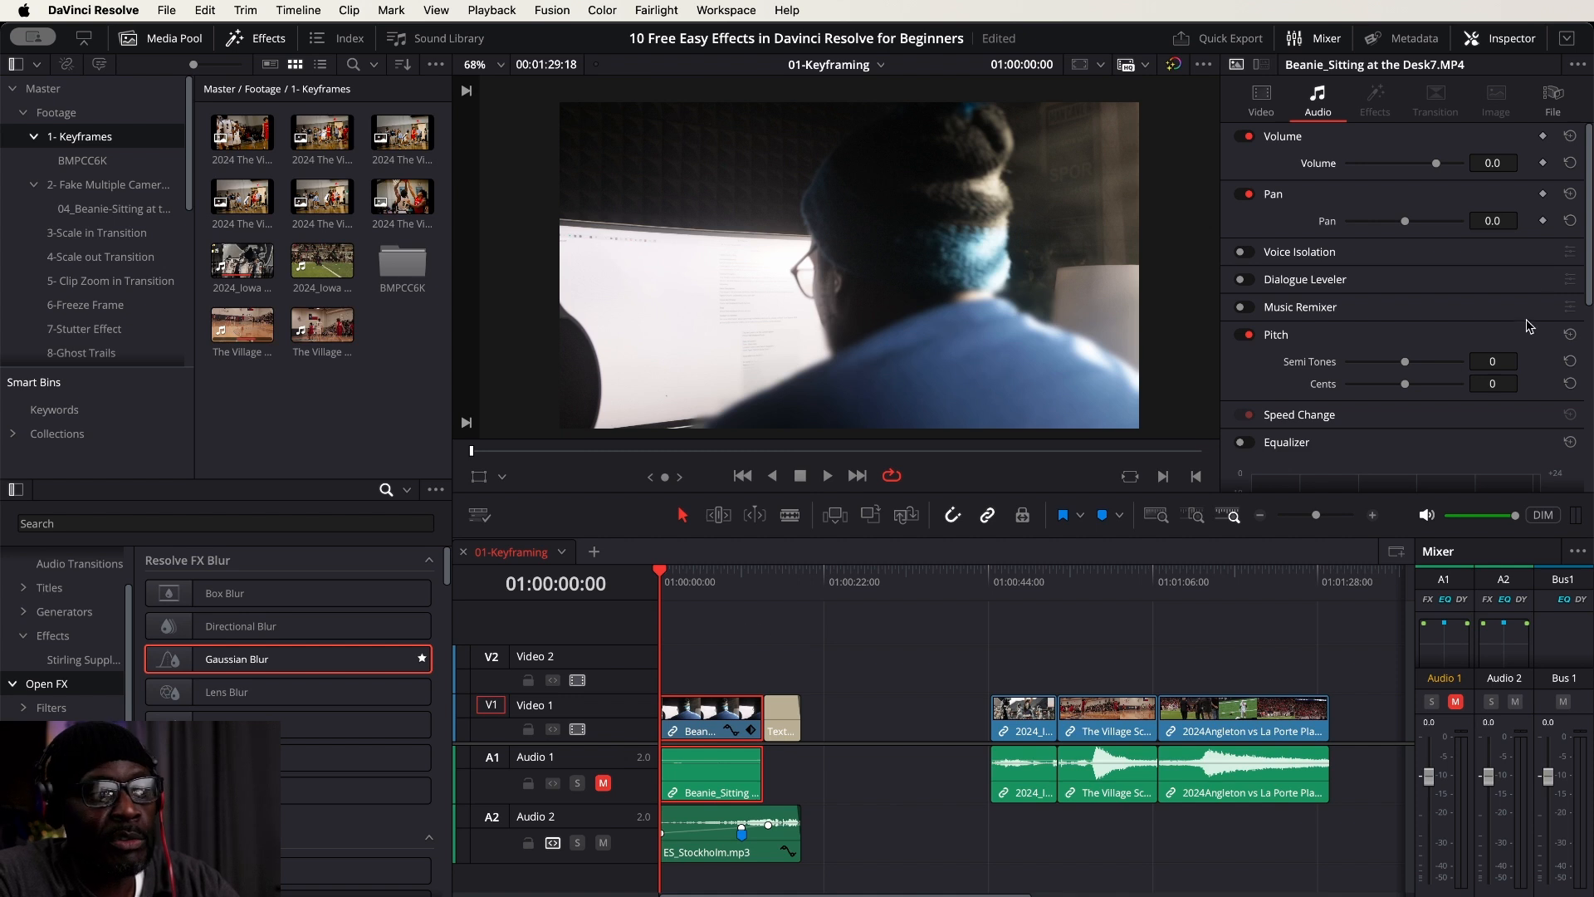
click(1262, 98)
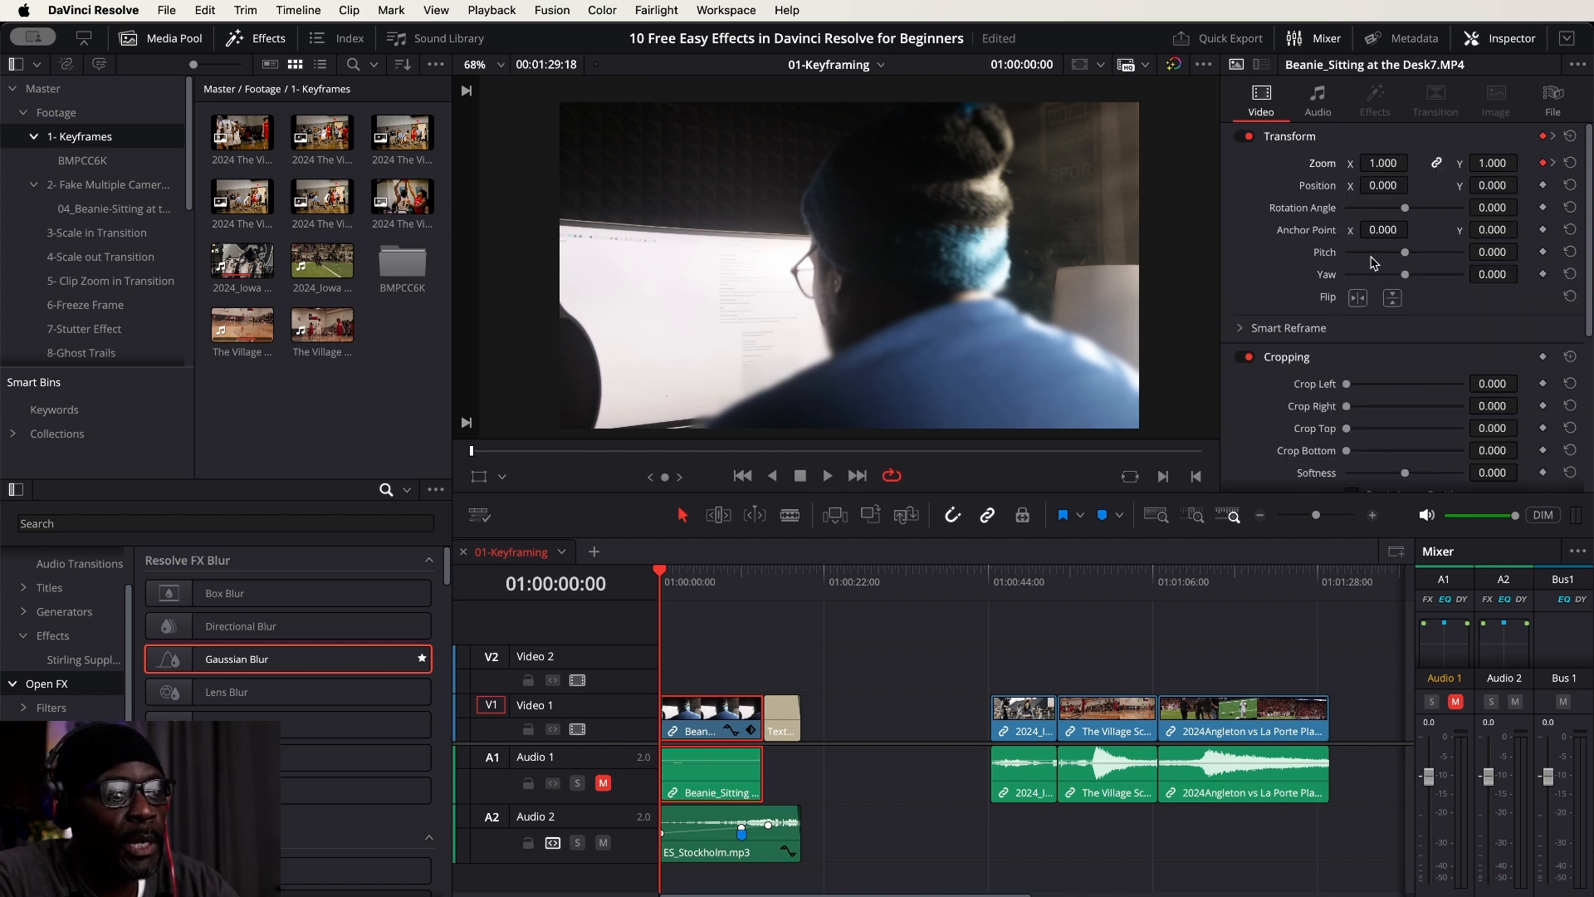
scroll(1461, 351, down, 3)
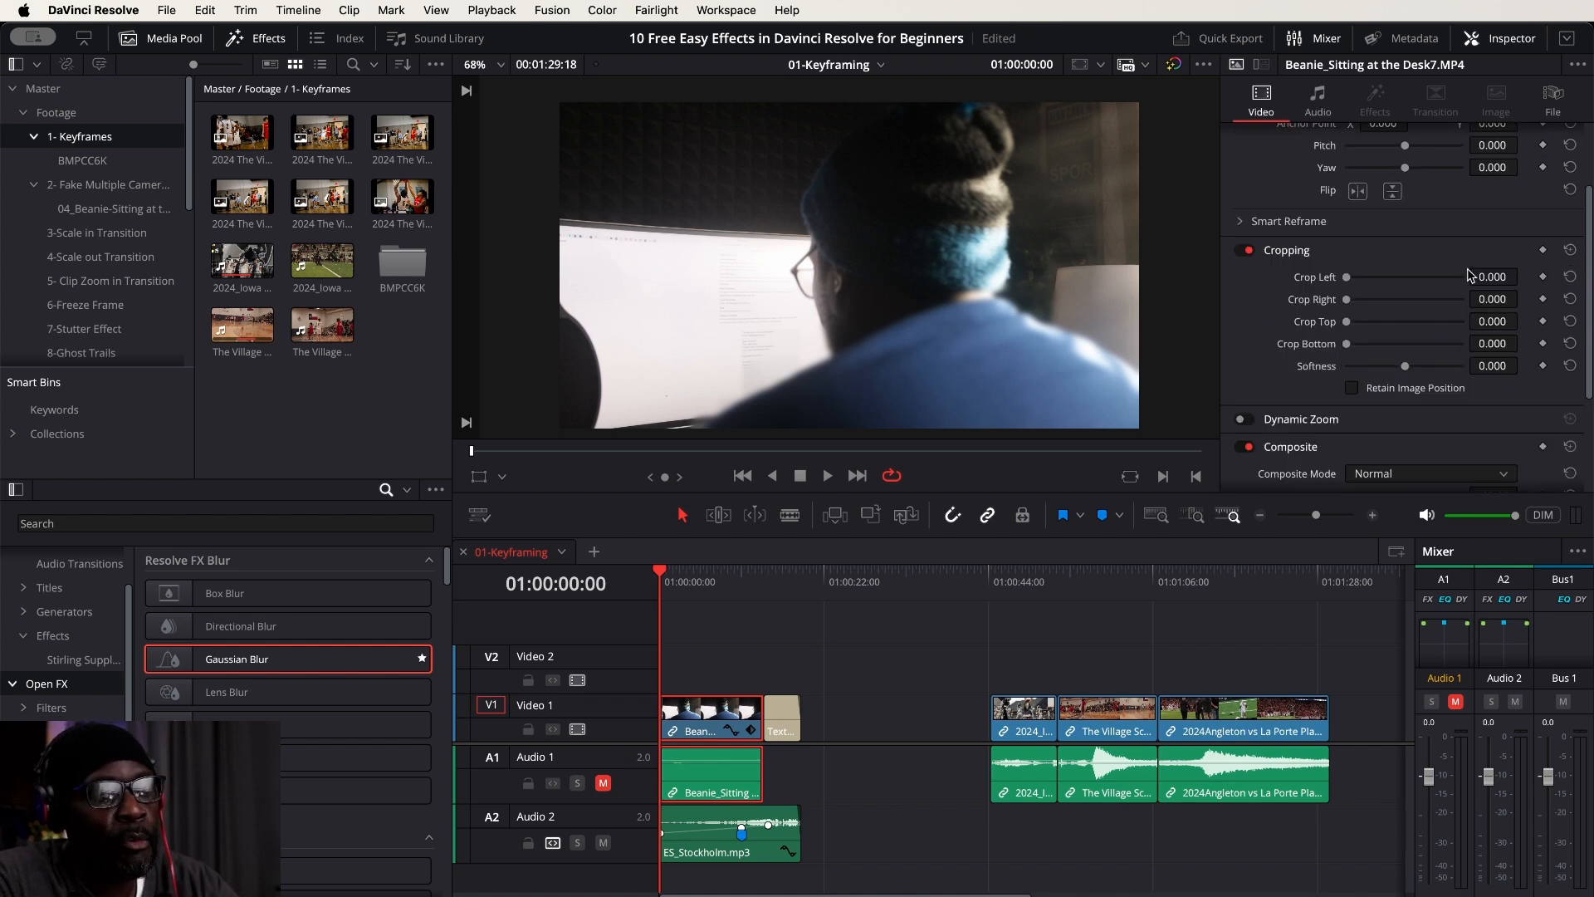
click(1494, 321)
text(17)
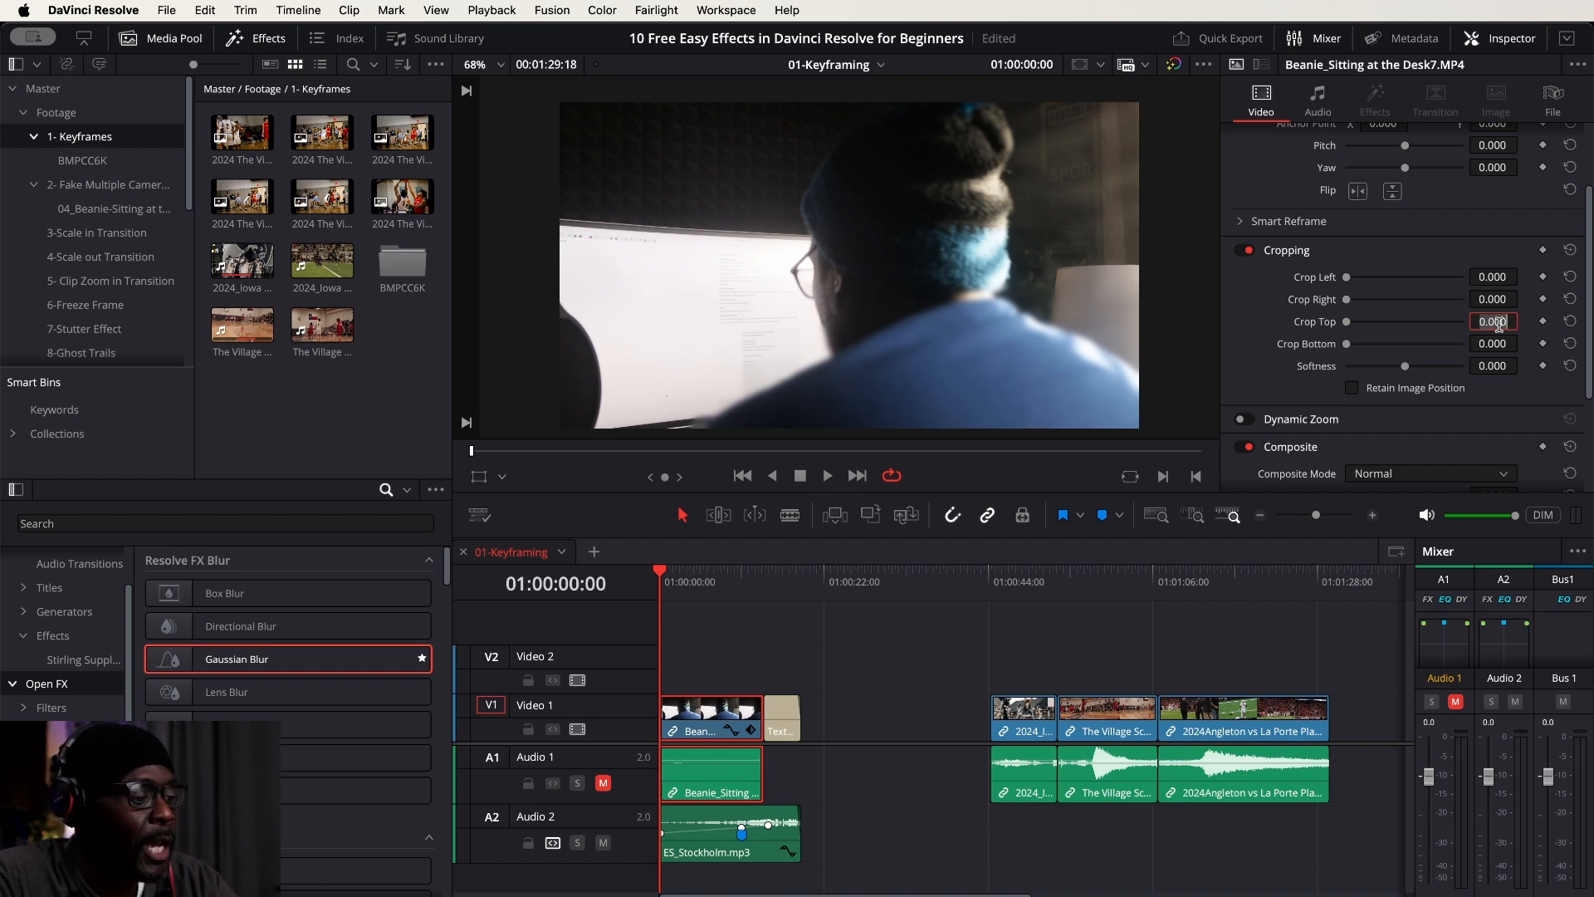
text(5)
key(Return)
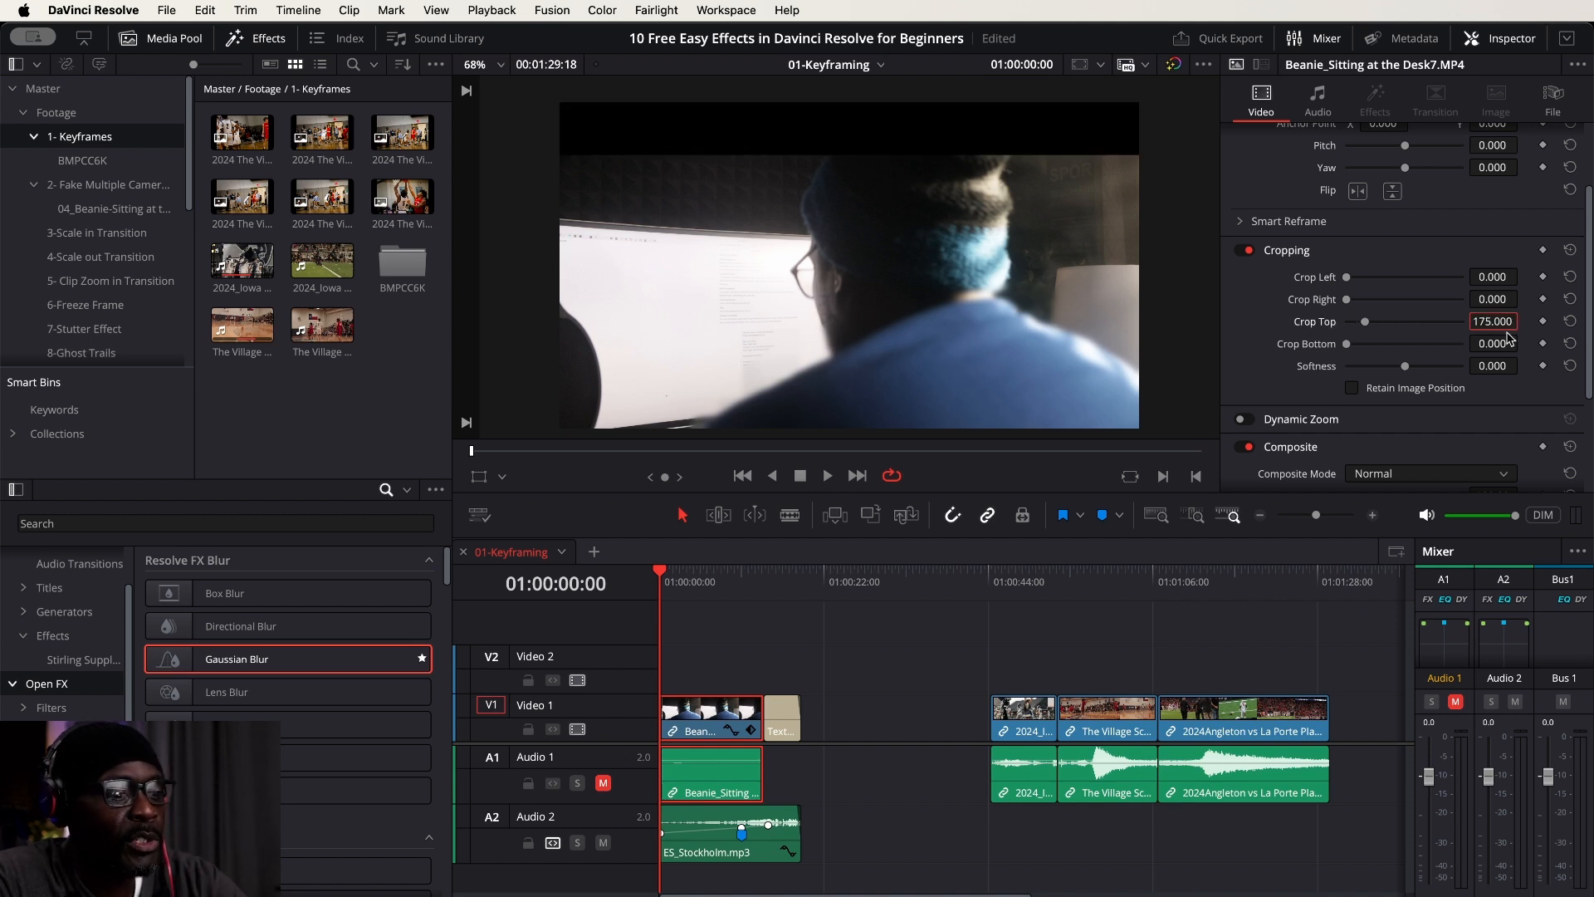
Set Crop Bottom to 175 for the beanie clip to complete the letterbox bars.
click(1501, 344)
text(1)
key(super+f)
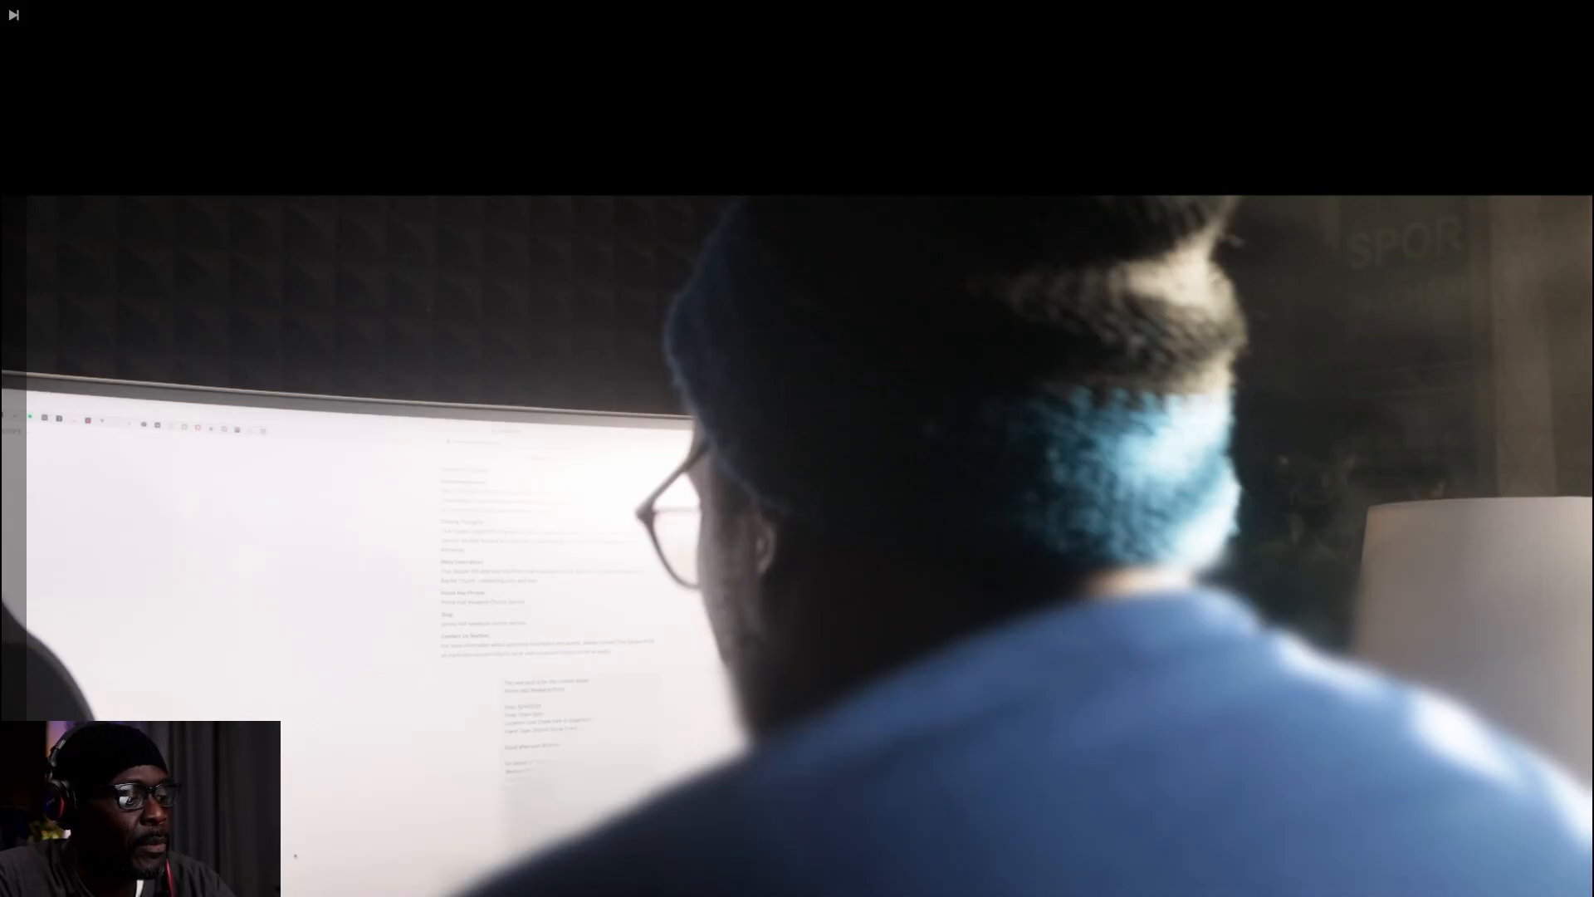
key(super+f)
click(1502, 346)
text(17)
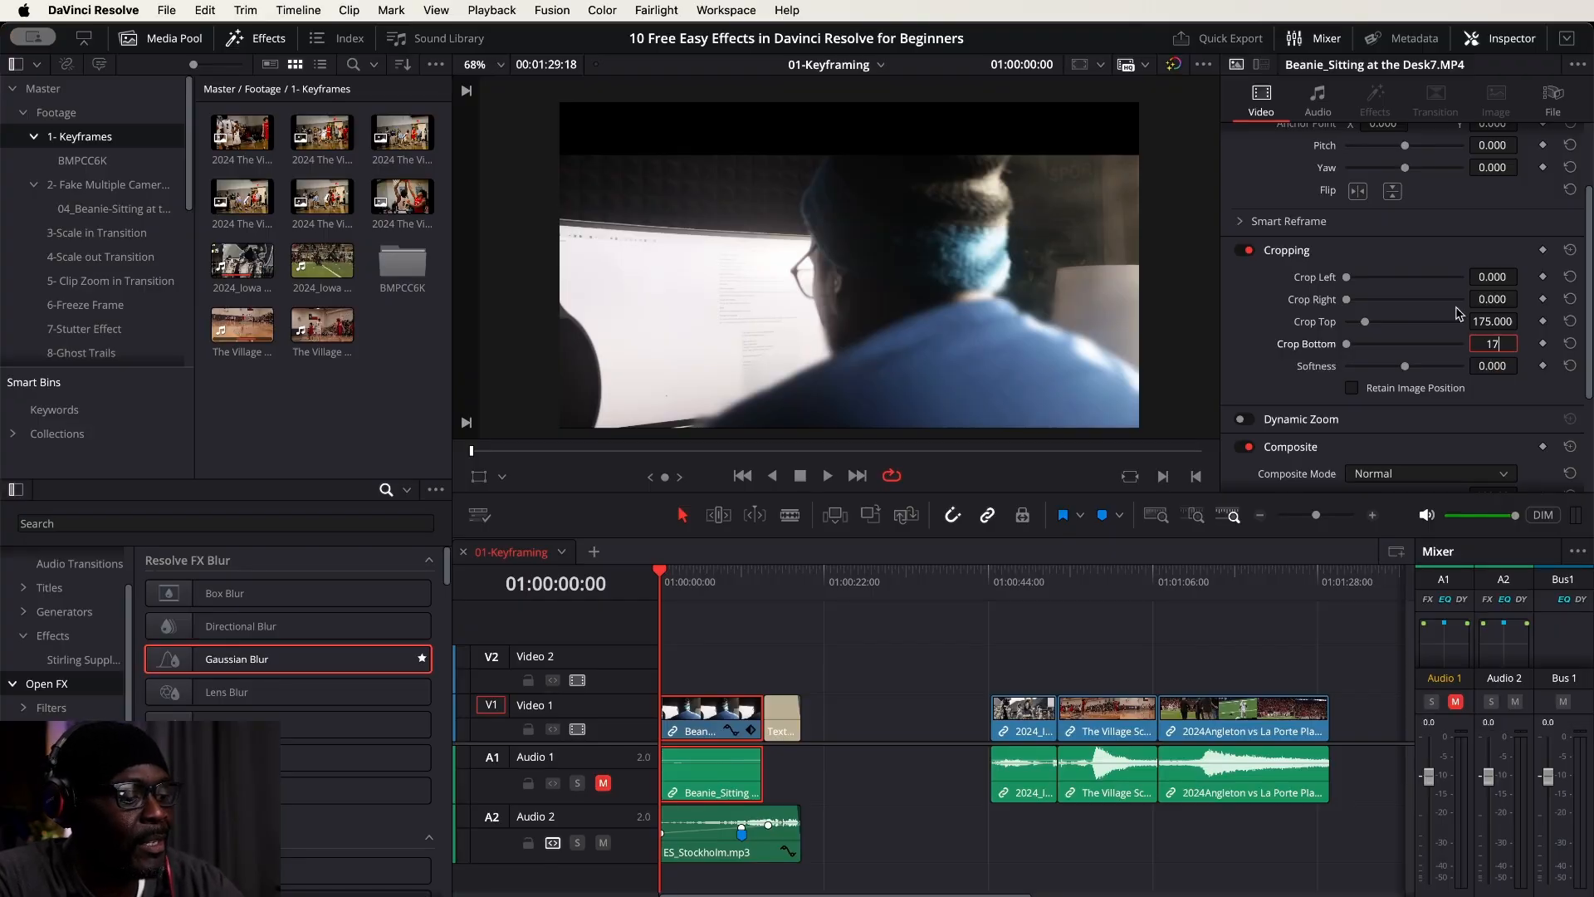
text(5)
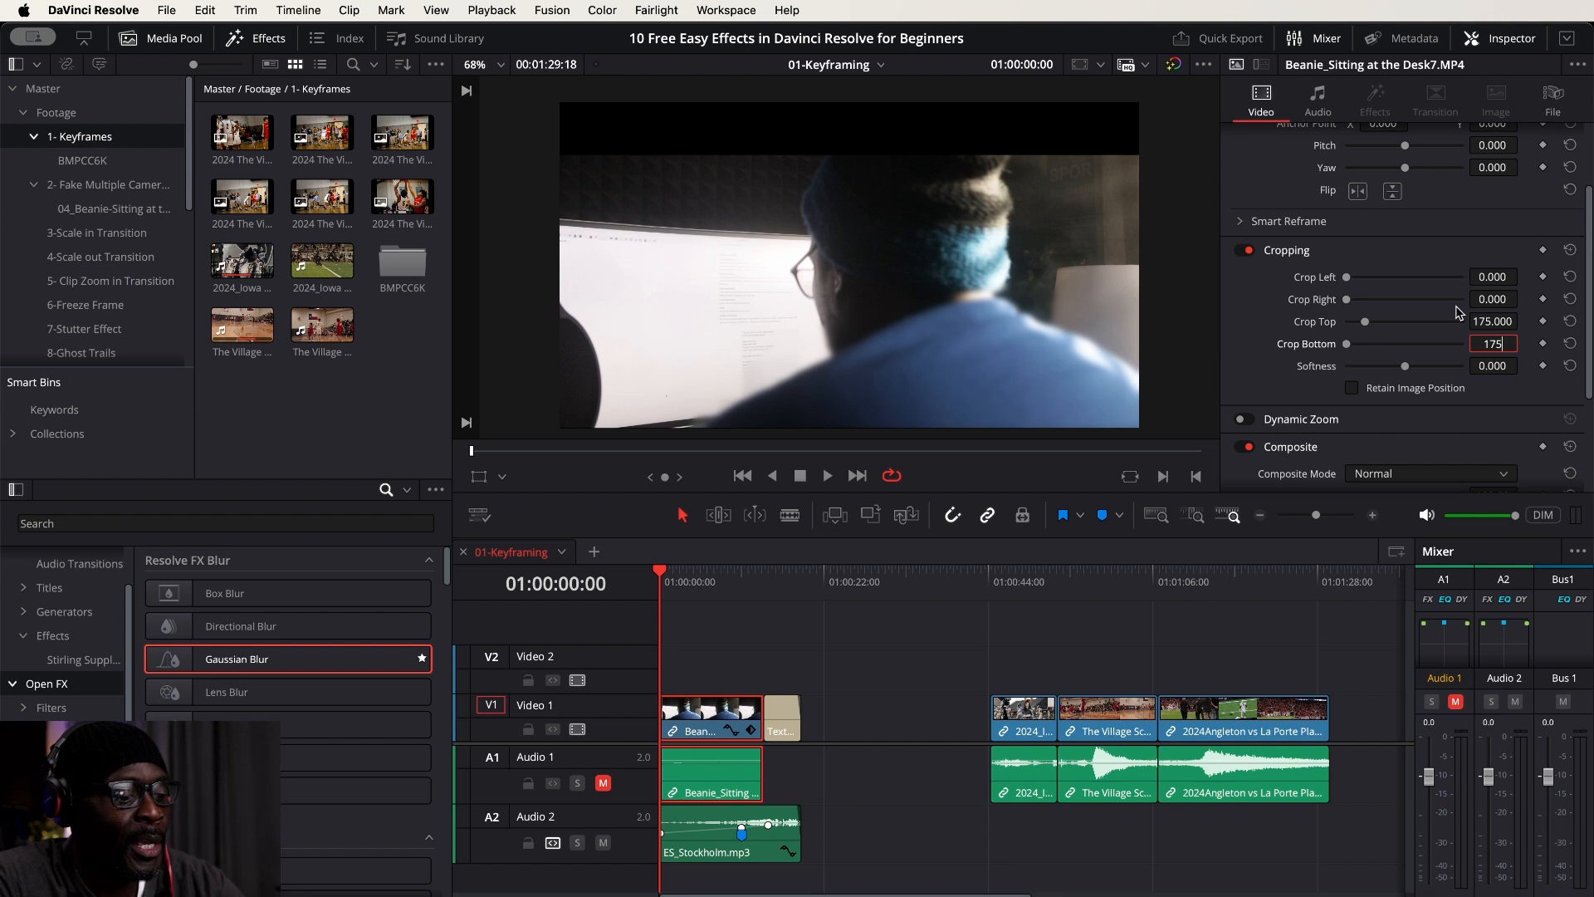
key(Return)
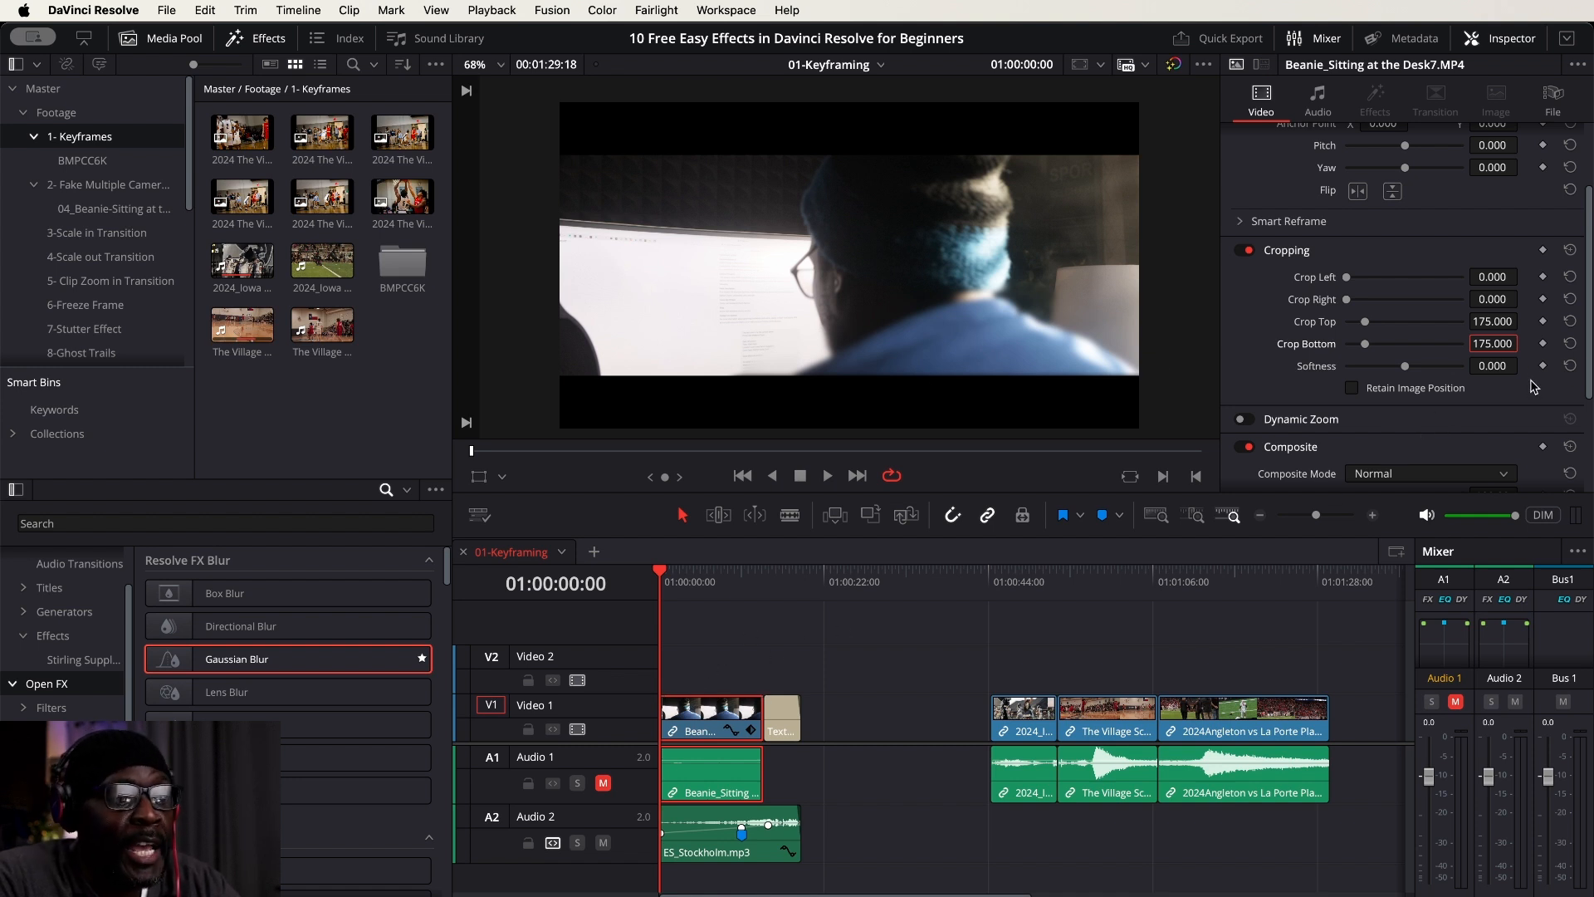
Keyframe the beanie clip's Crop Top and Crop Bottom at 175 at 01:00:00:00 and at 0 at 01:00:11:00.
click(1542, 321)
click(1543, 343)
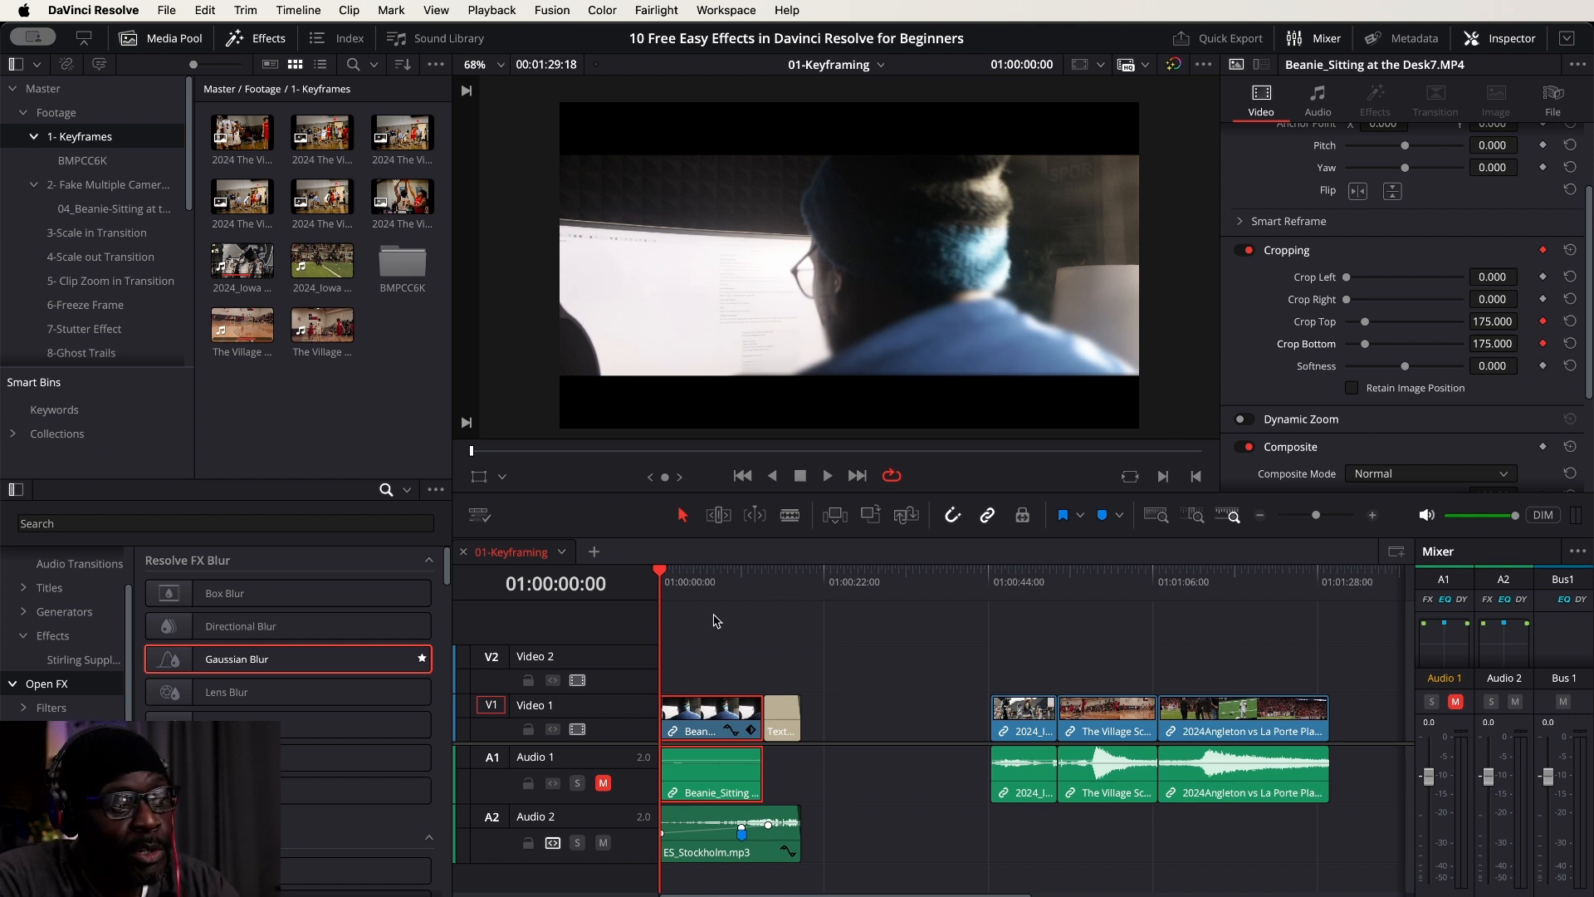
drag(667, 574, 745, 575)
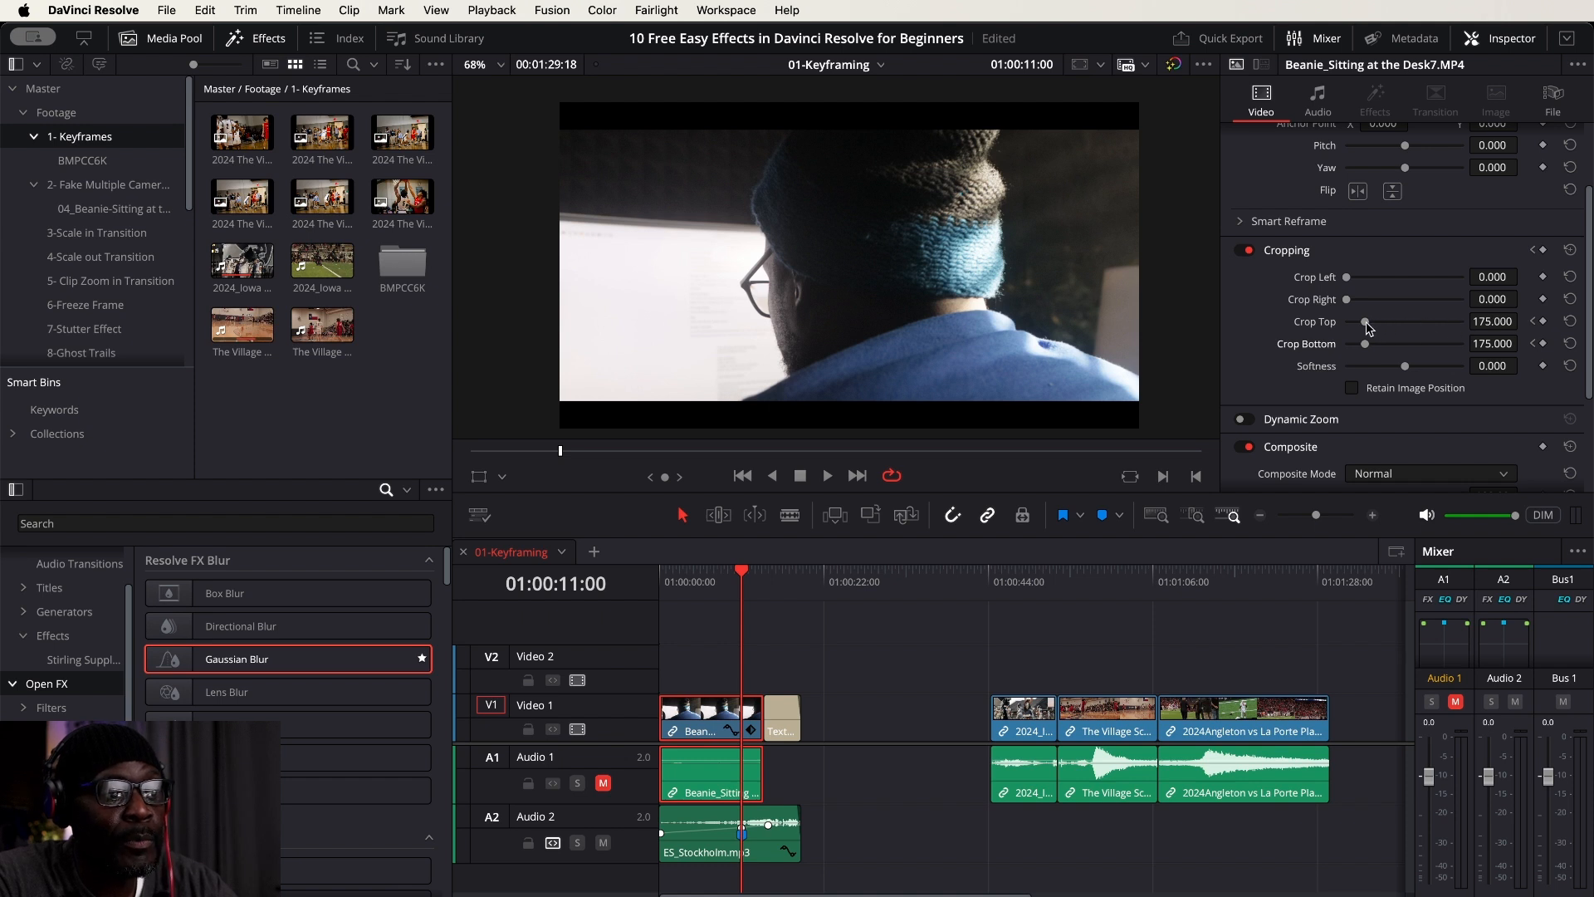
drag(1365, 322, 1263, 327)
drag(1365, 348, 1299, 349)
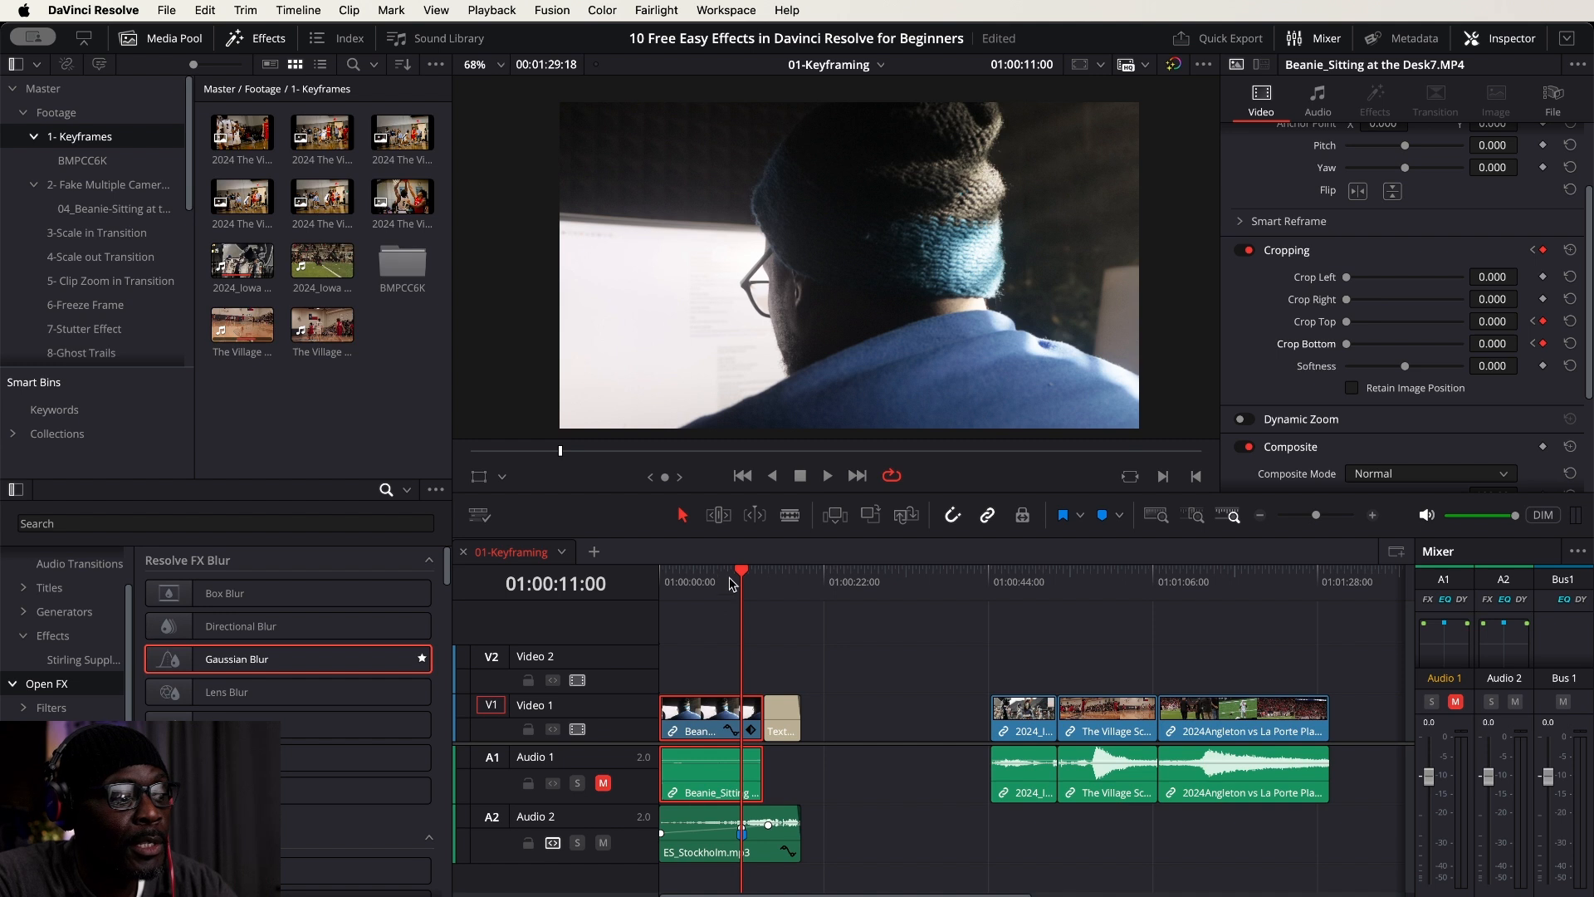
Review the crop animation by jumping from the start to the second Crop Top keyframe, then return to 01:00:00:00.
drag(741, 571, 659, 571)
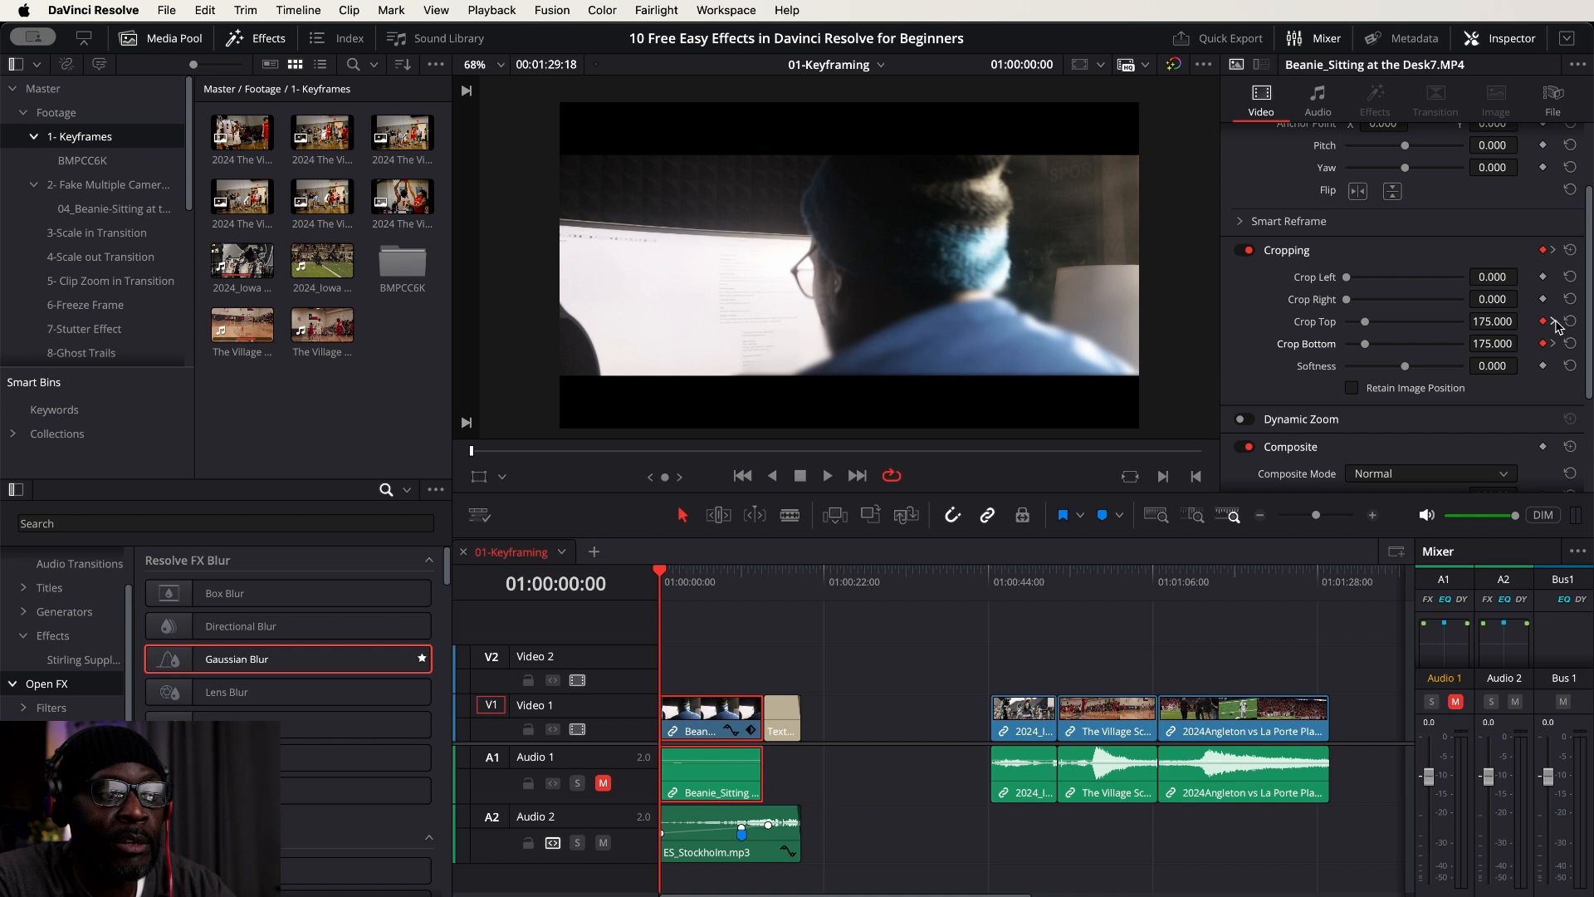
click(1554, 322)
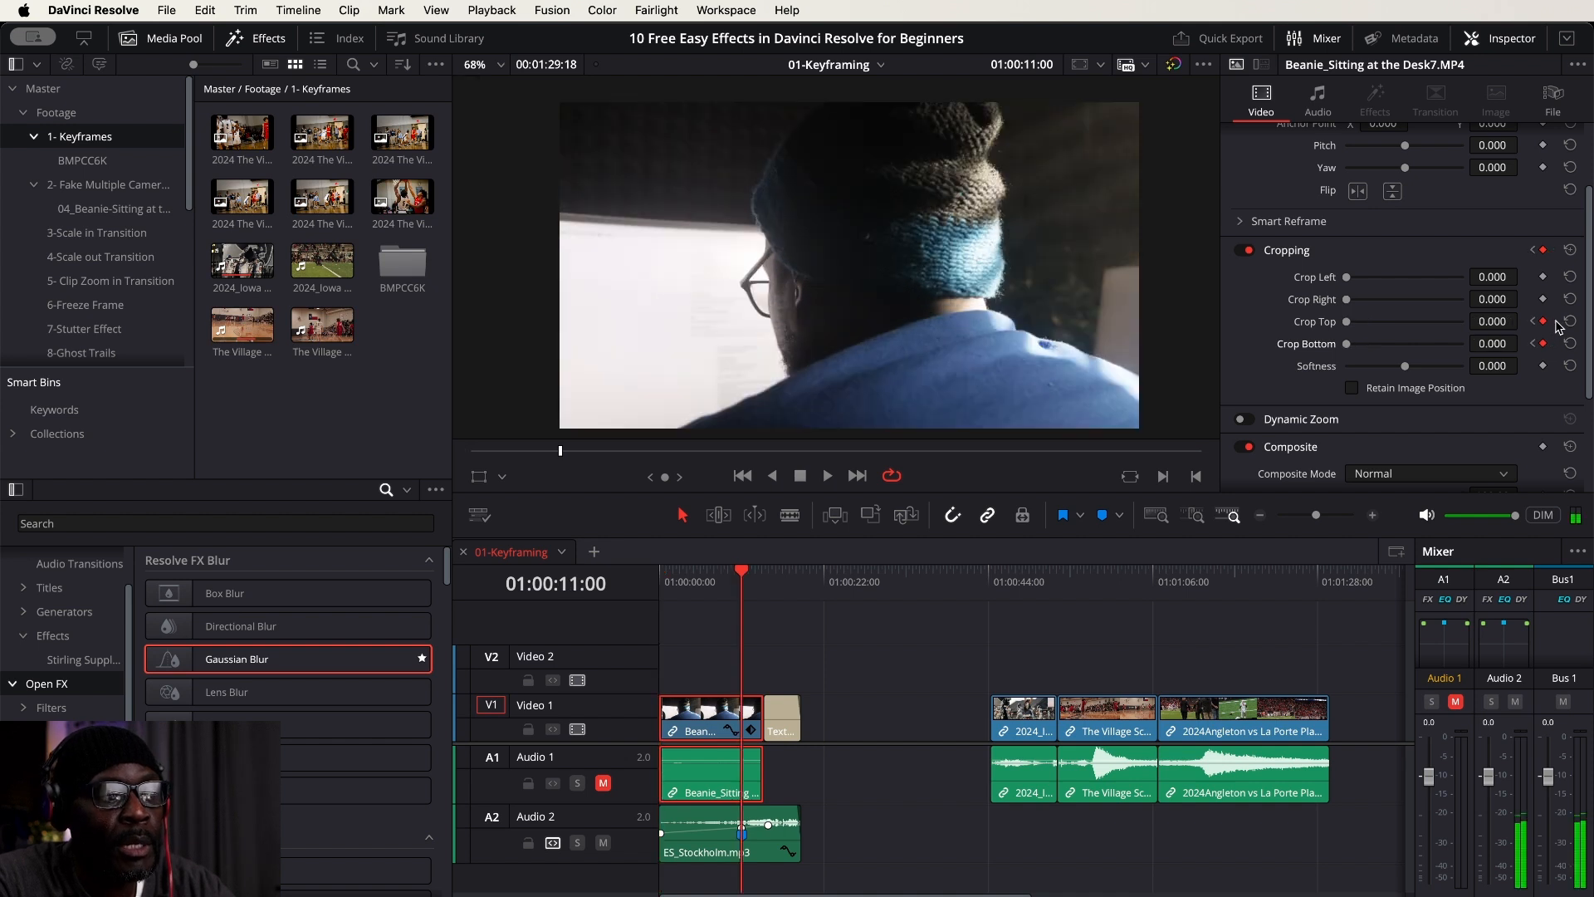
click(743, 477)
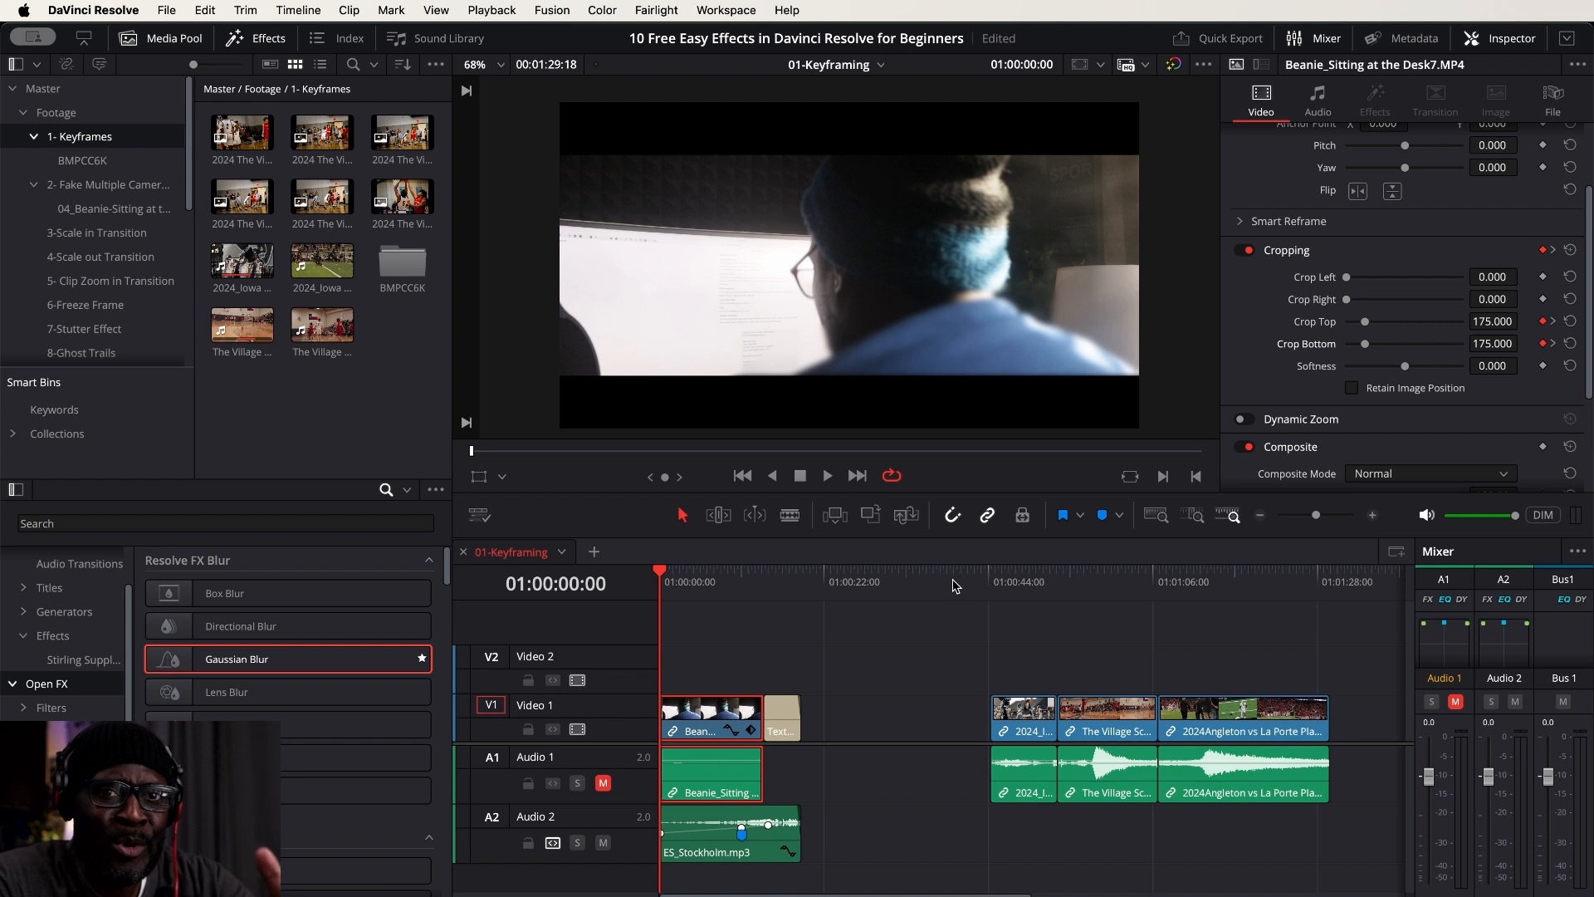
scroll(1532, 341, down, 5)
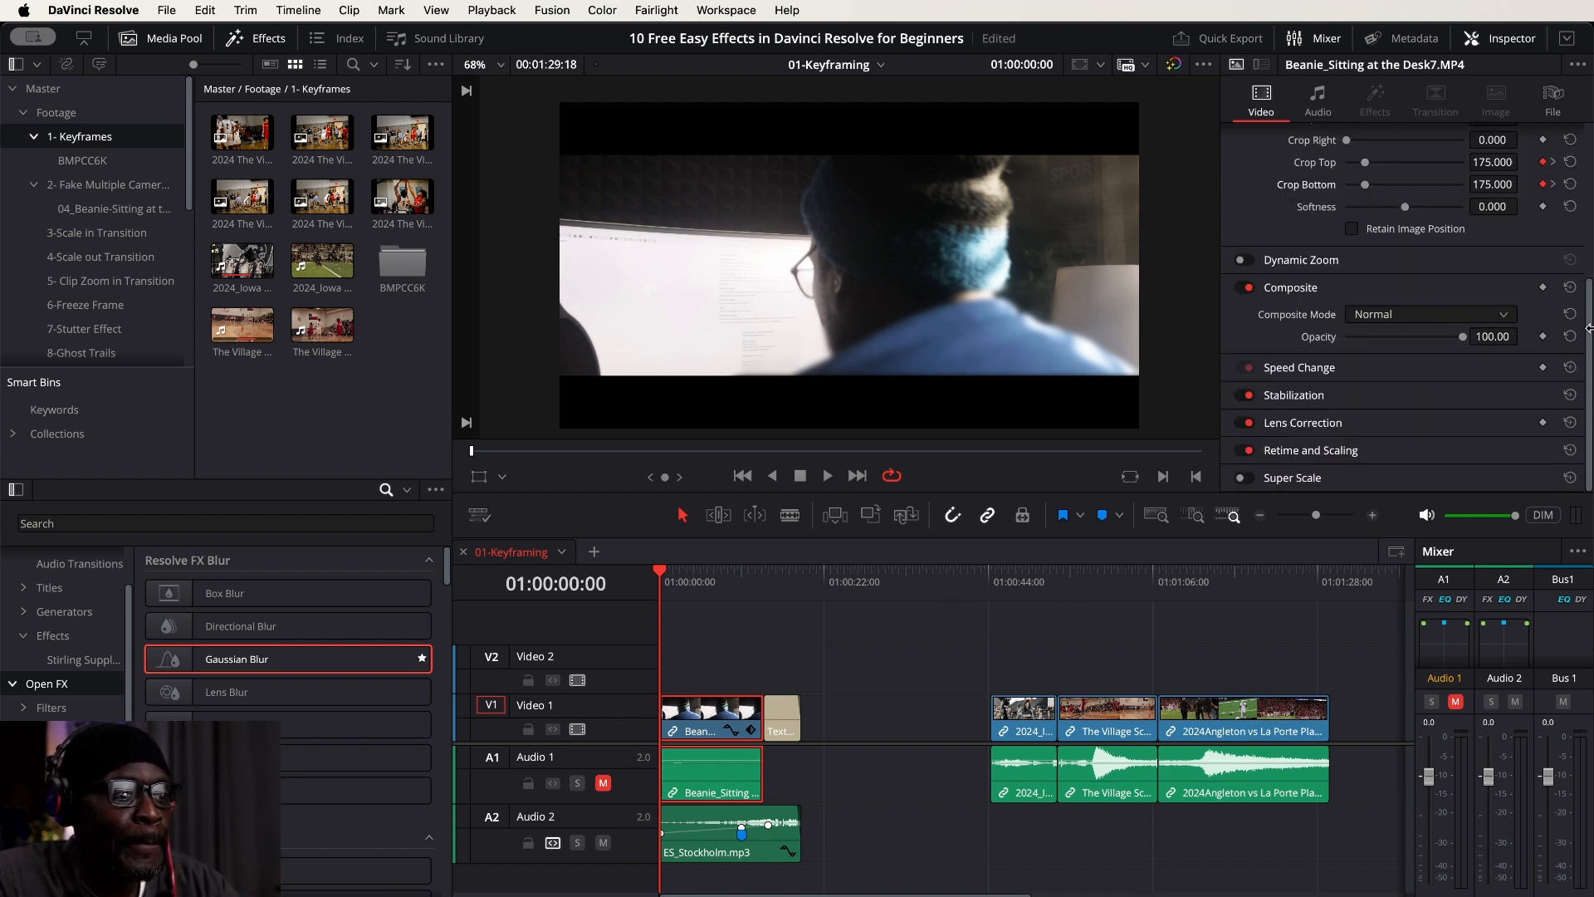
click(1543, 288)
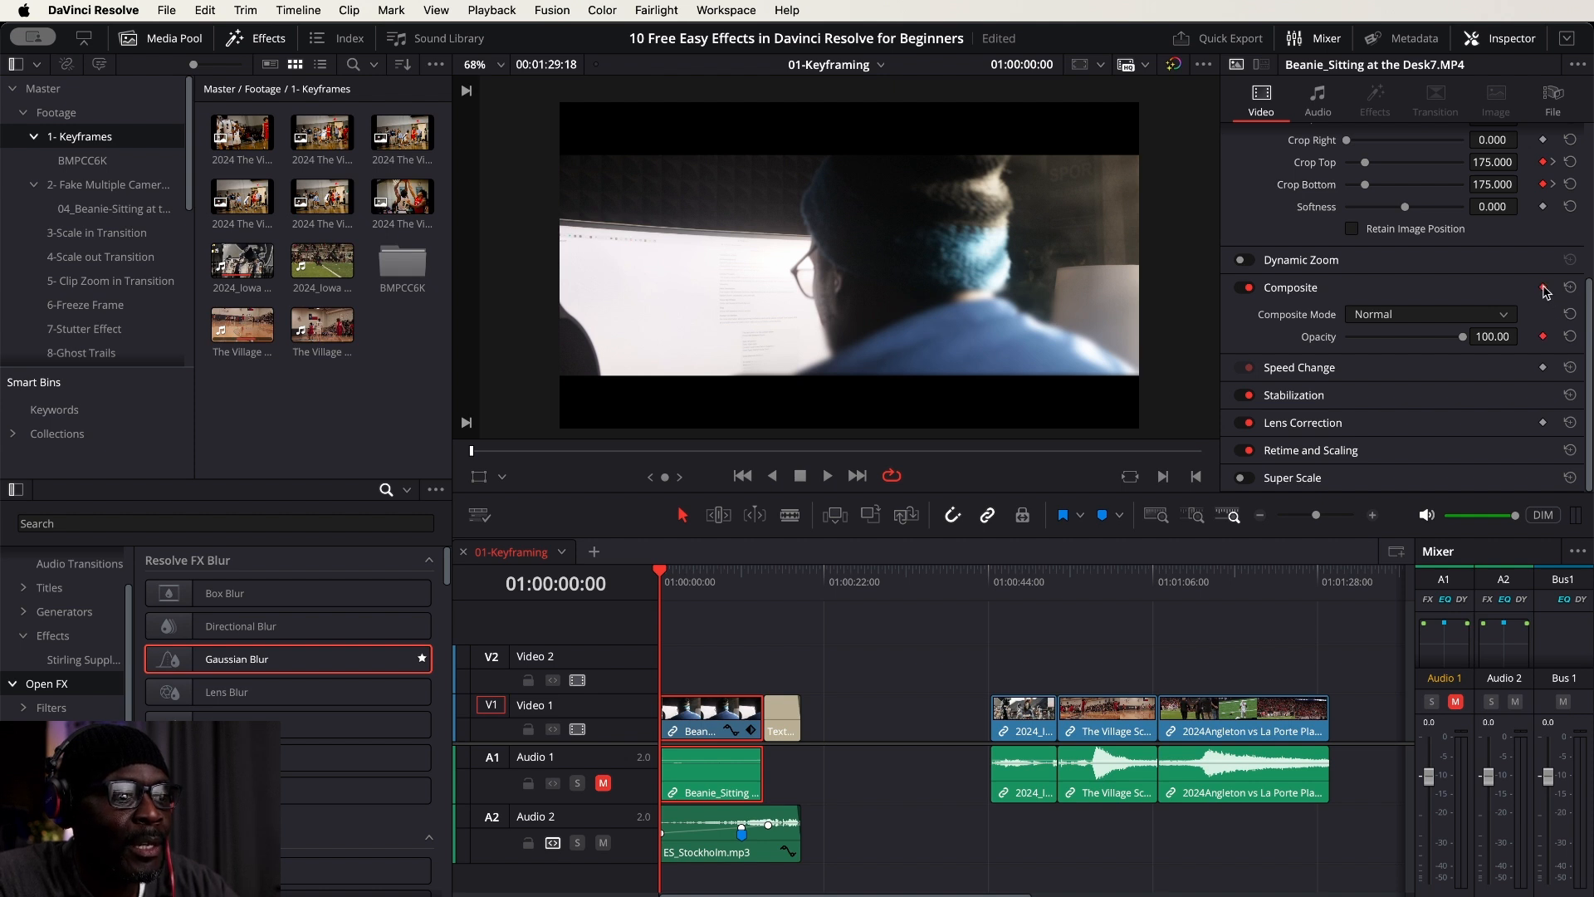
drag(664, 573, 693, 571)
click(1504, 314)
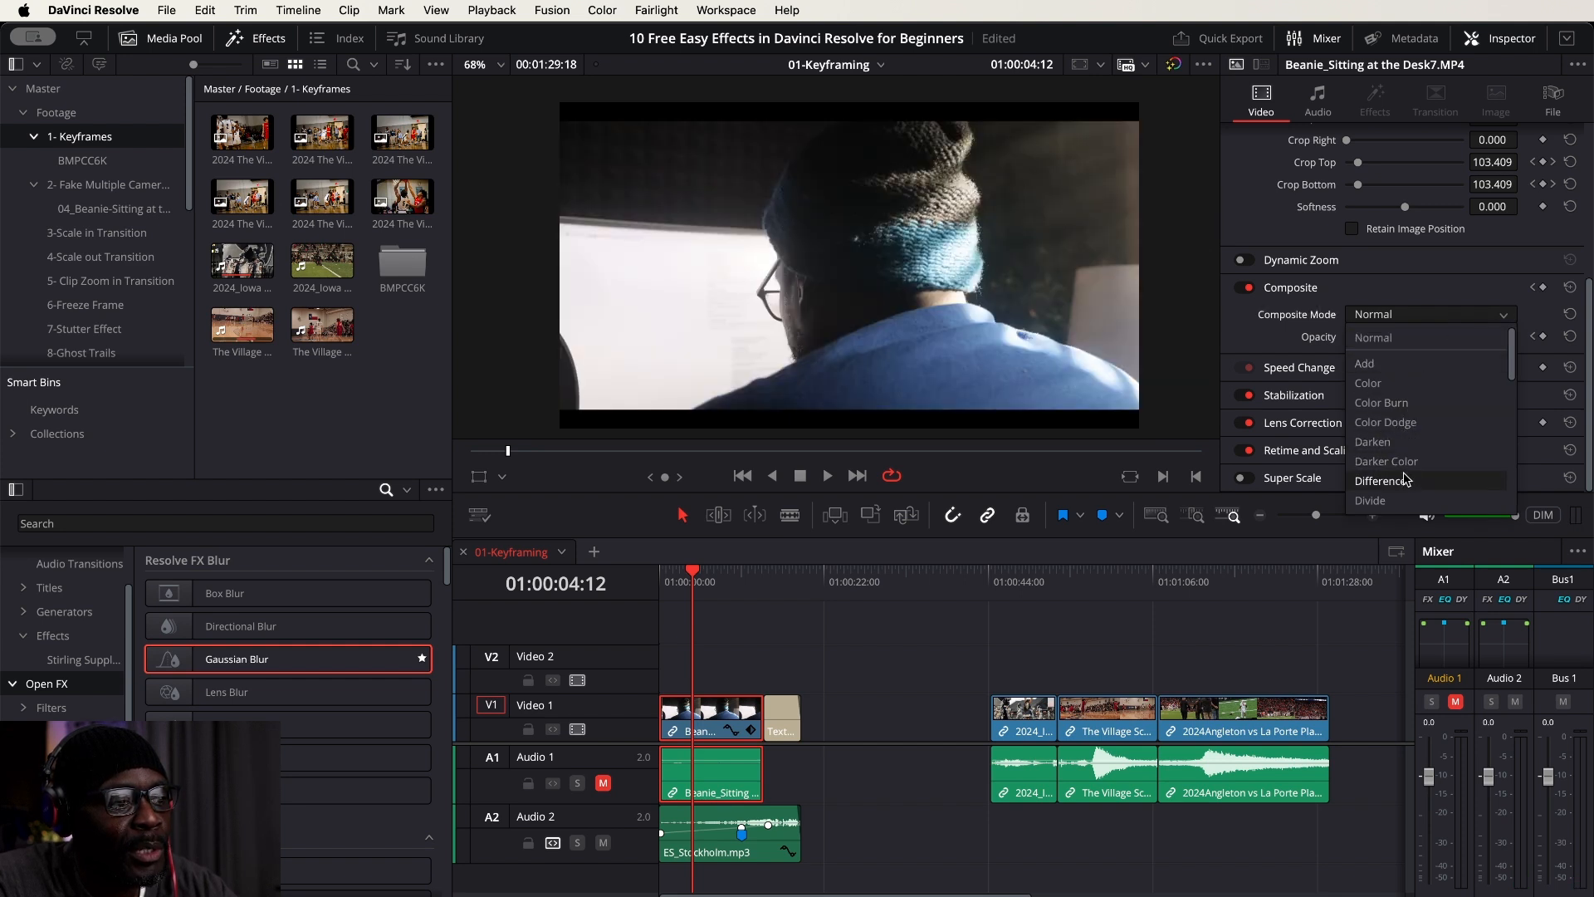
scroll(1405, 484, down, 4)
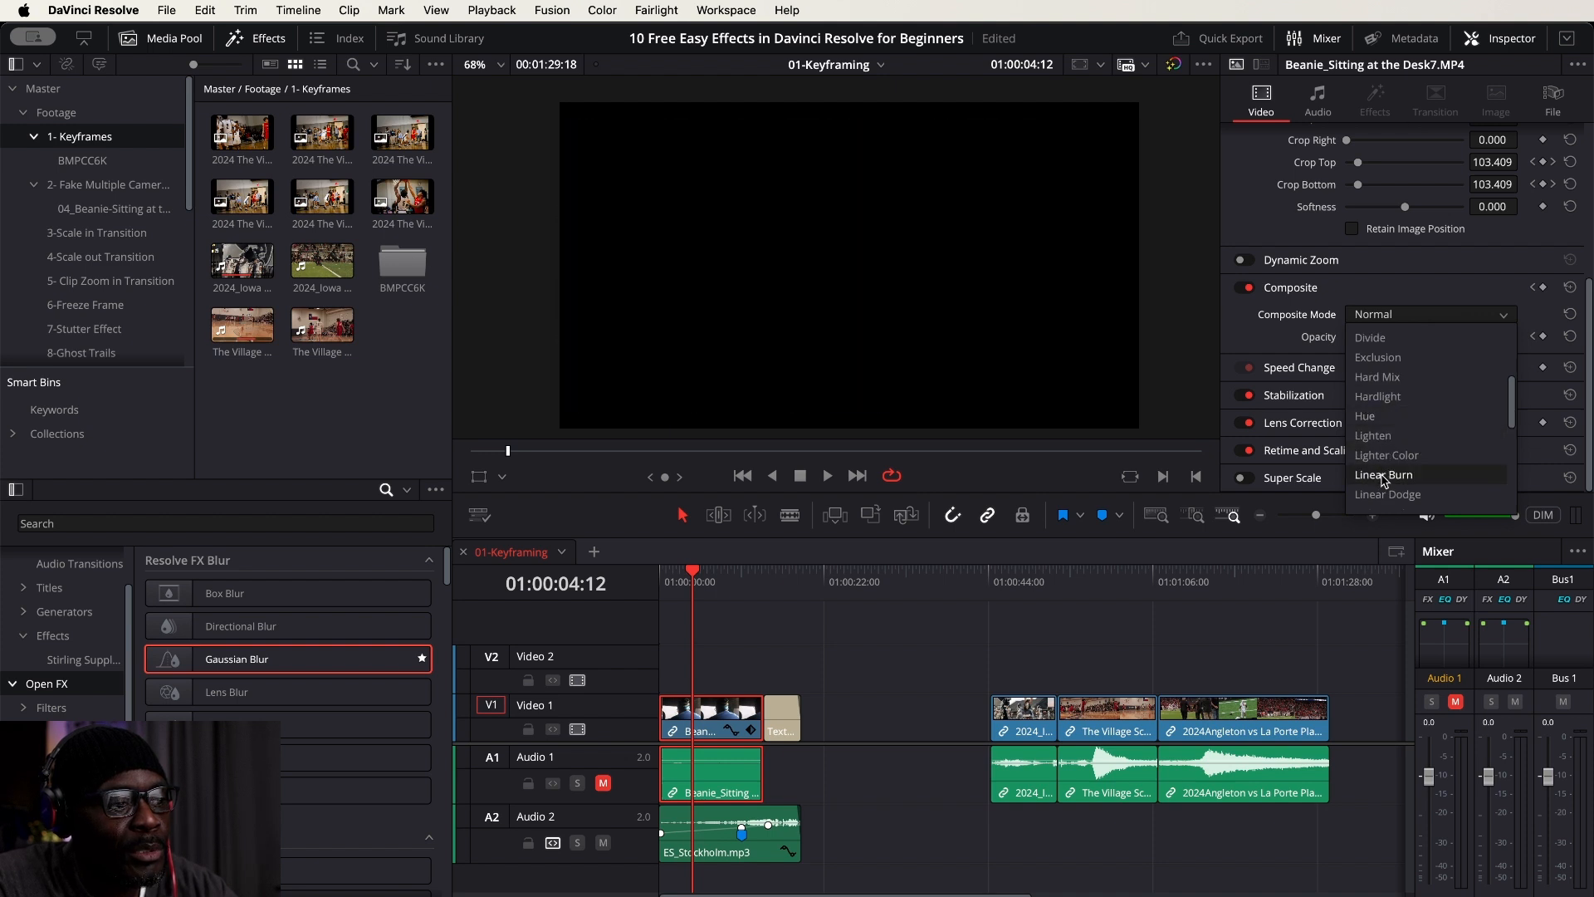
scroll(1383, 481, down, 3)
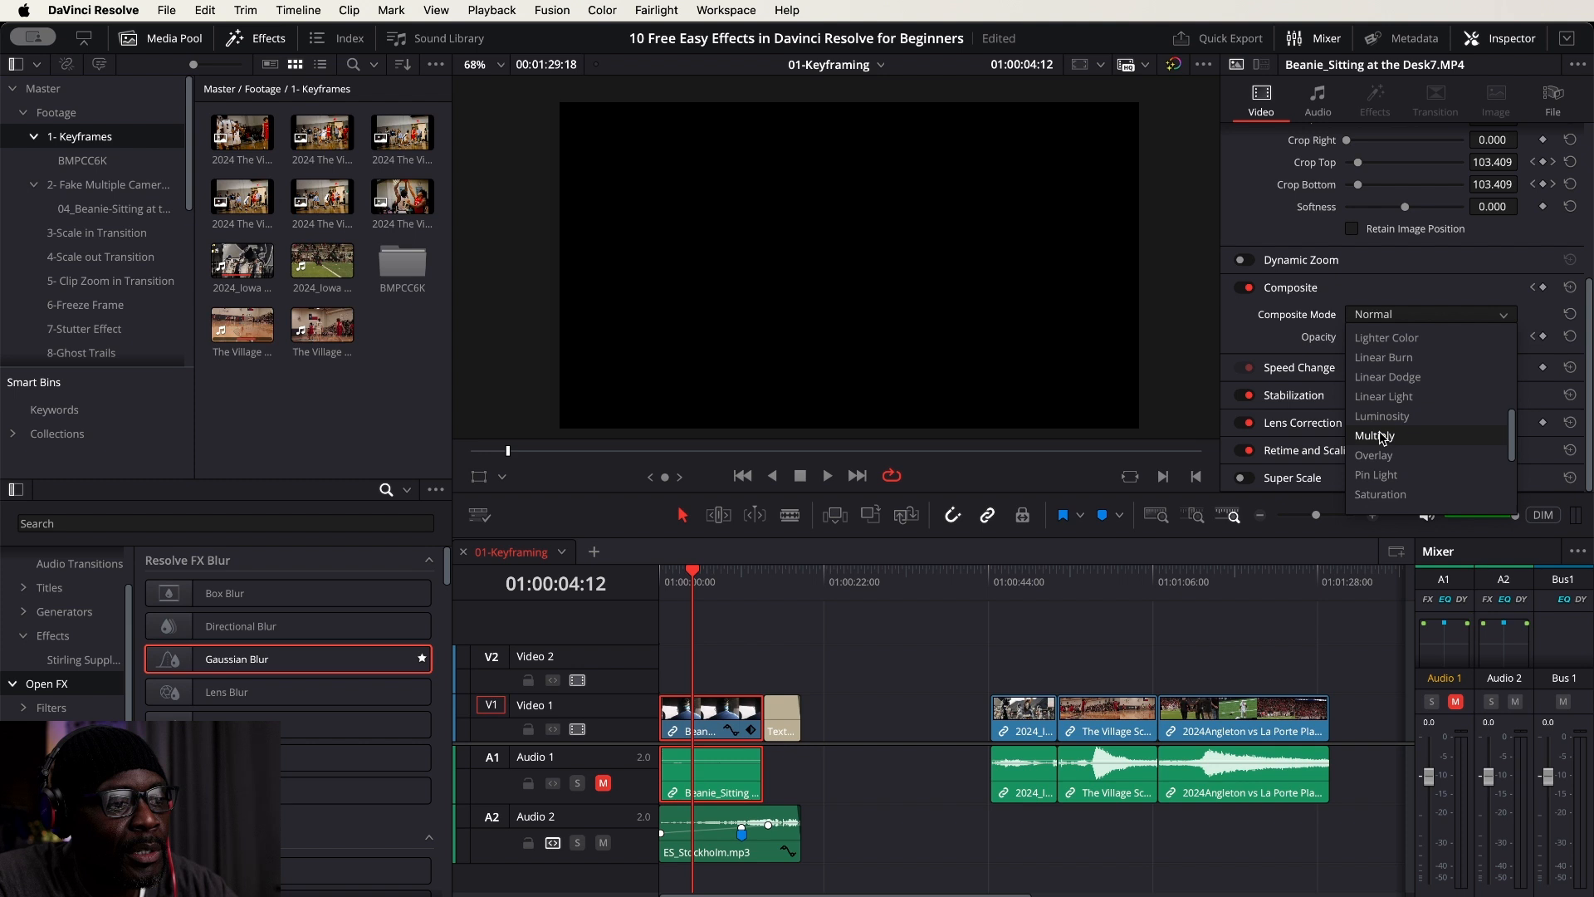
click(838, 649)
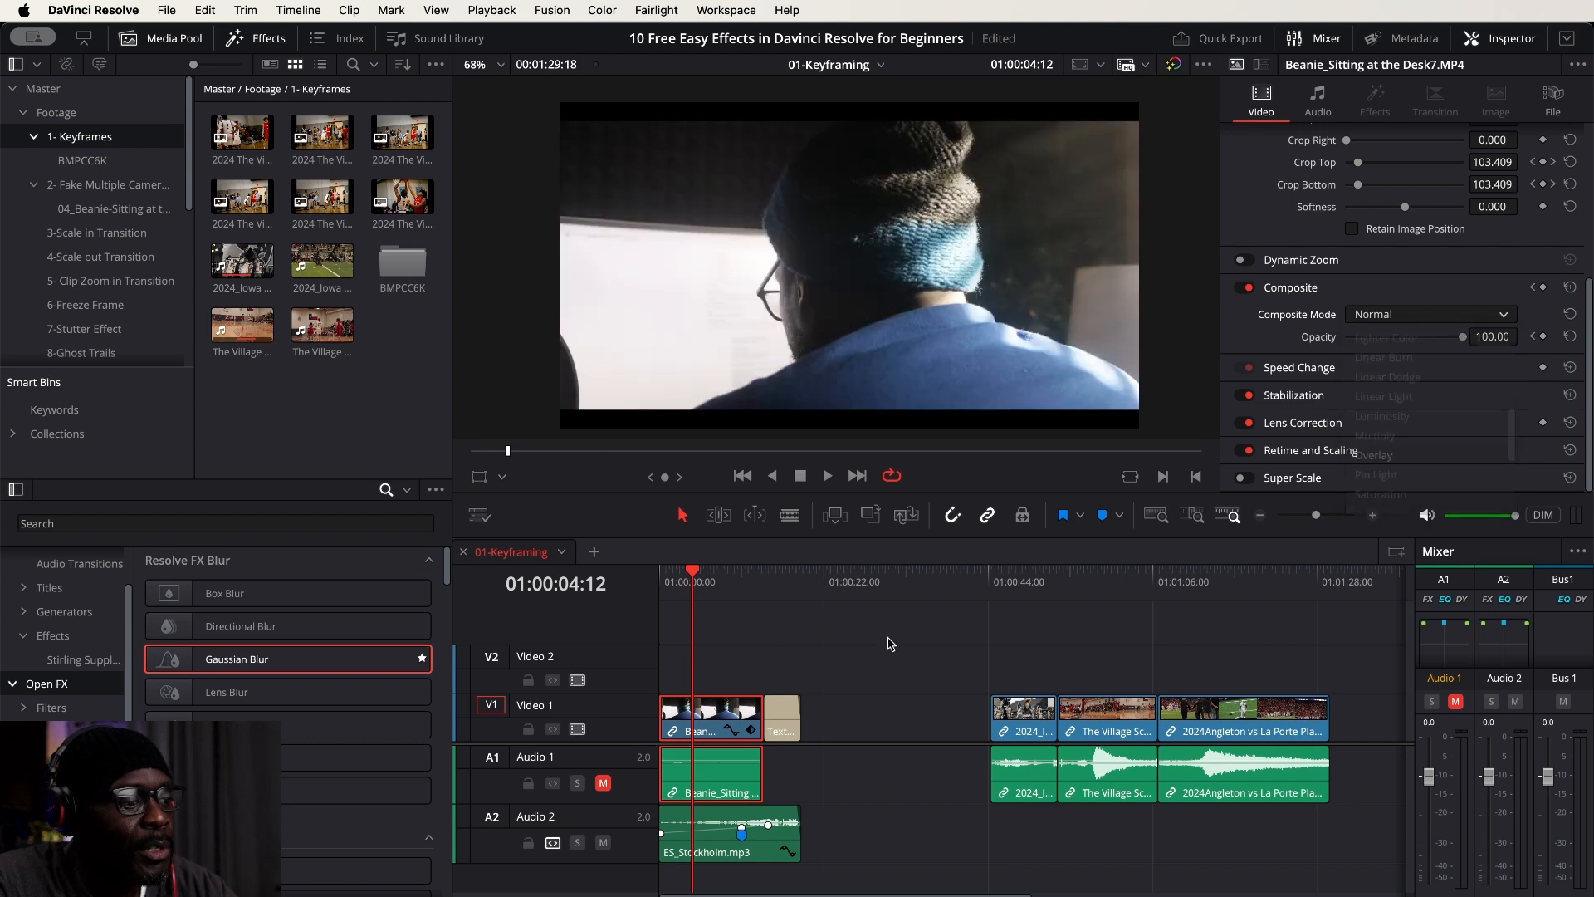
click(1571, 287)
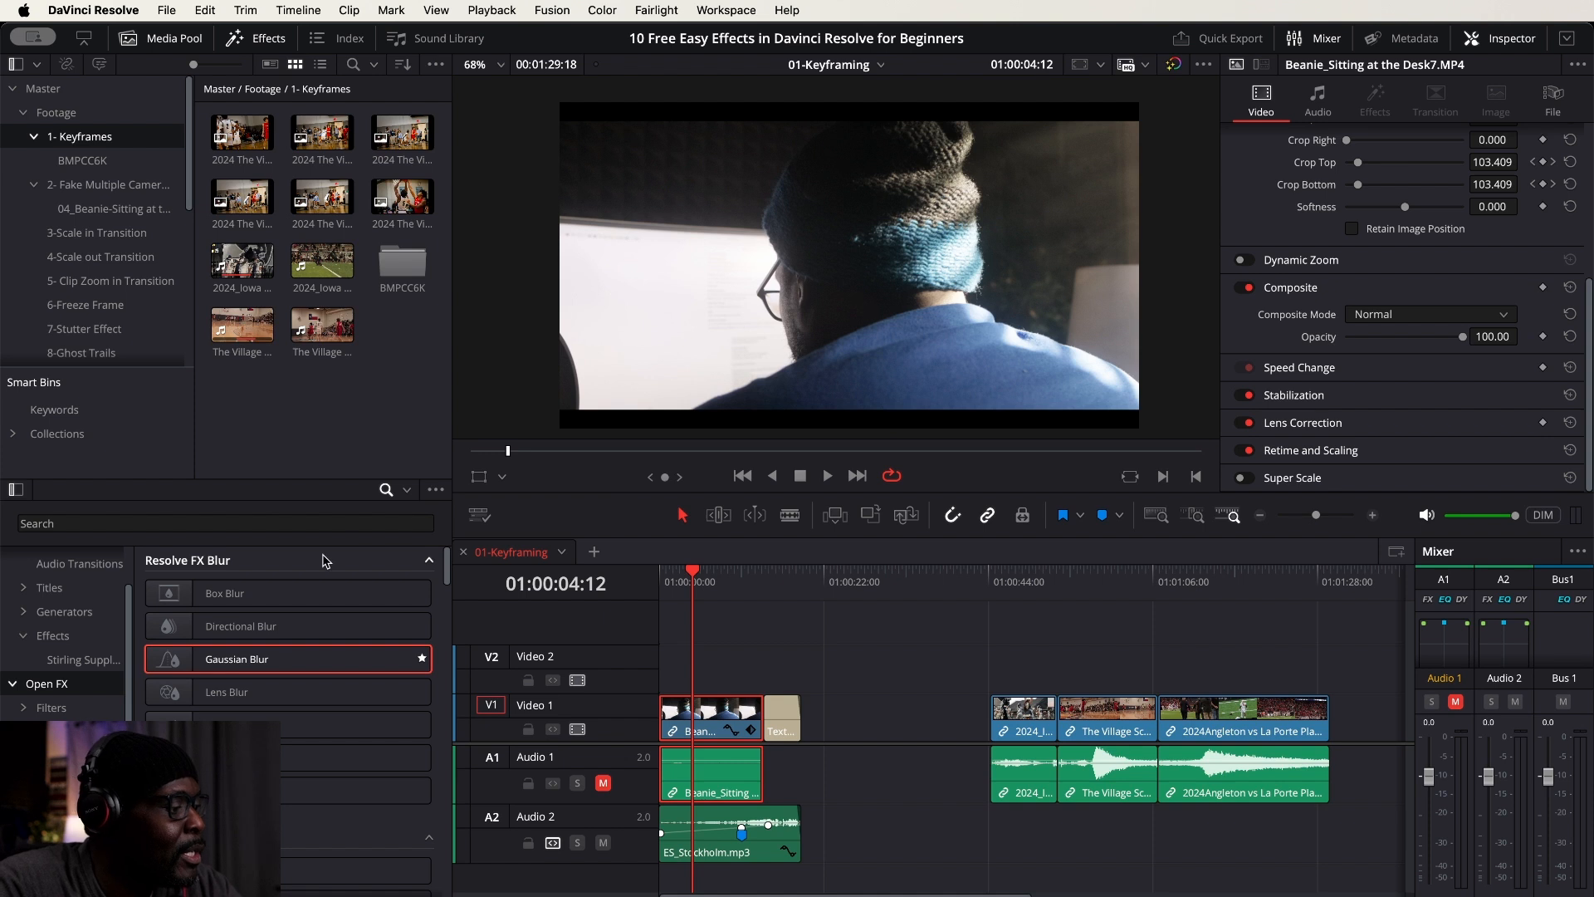
Place a Solid Color generator on Video 2 directly above the beanie clip, matching its start.
click(57, 635)
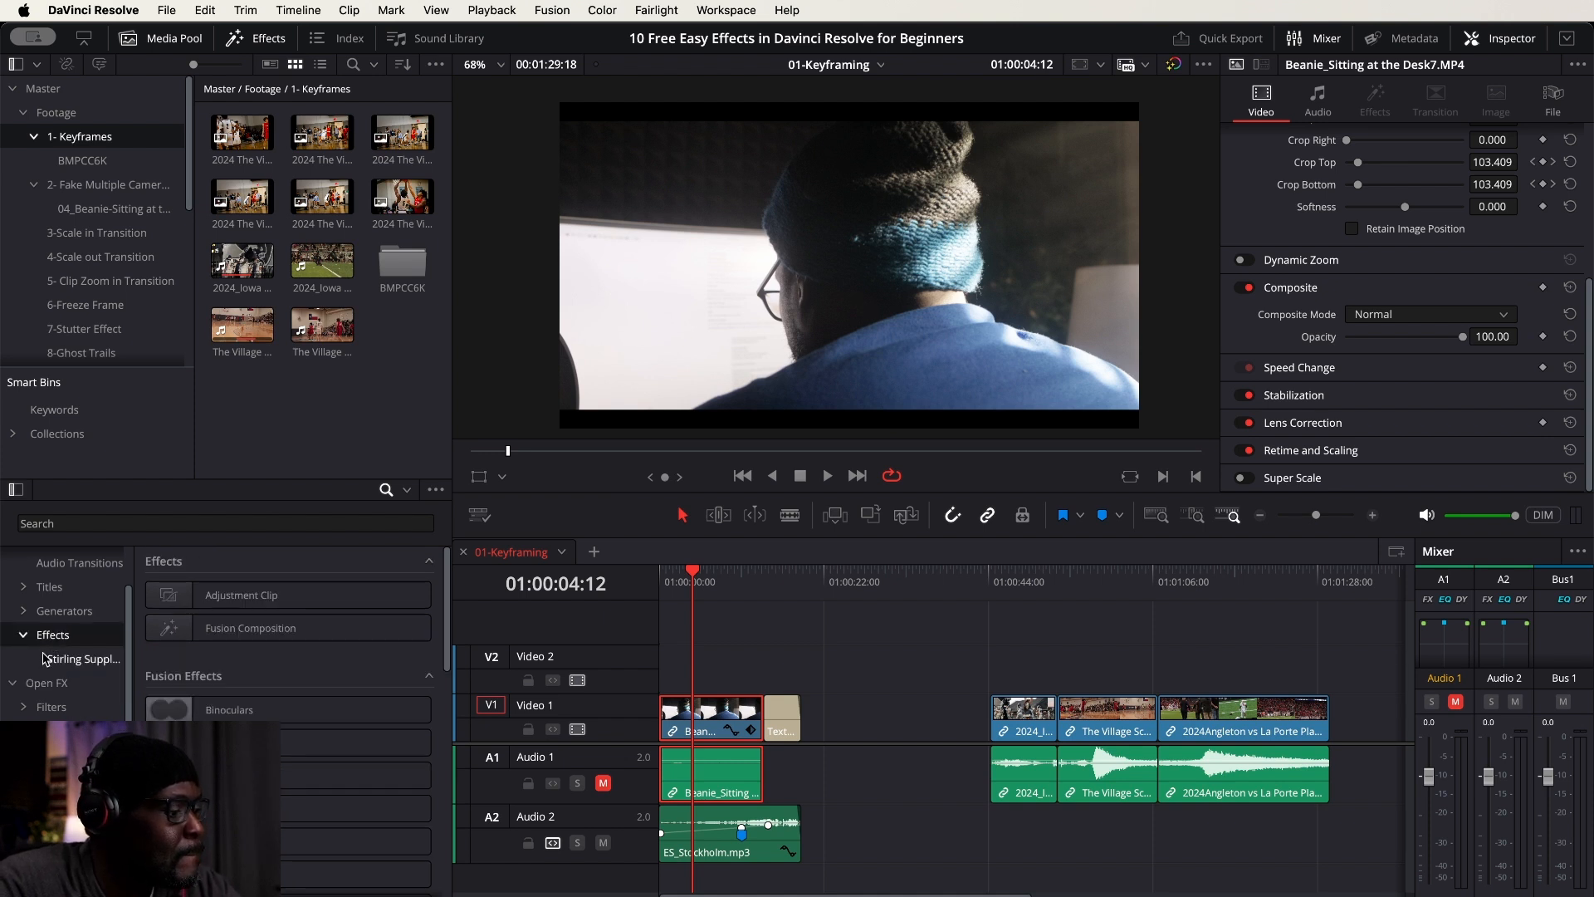
click(50, 706)
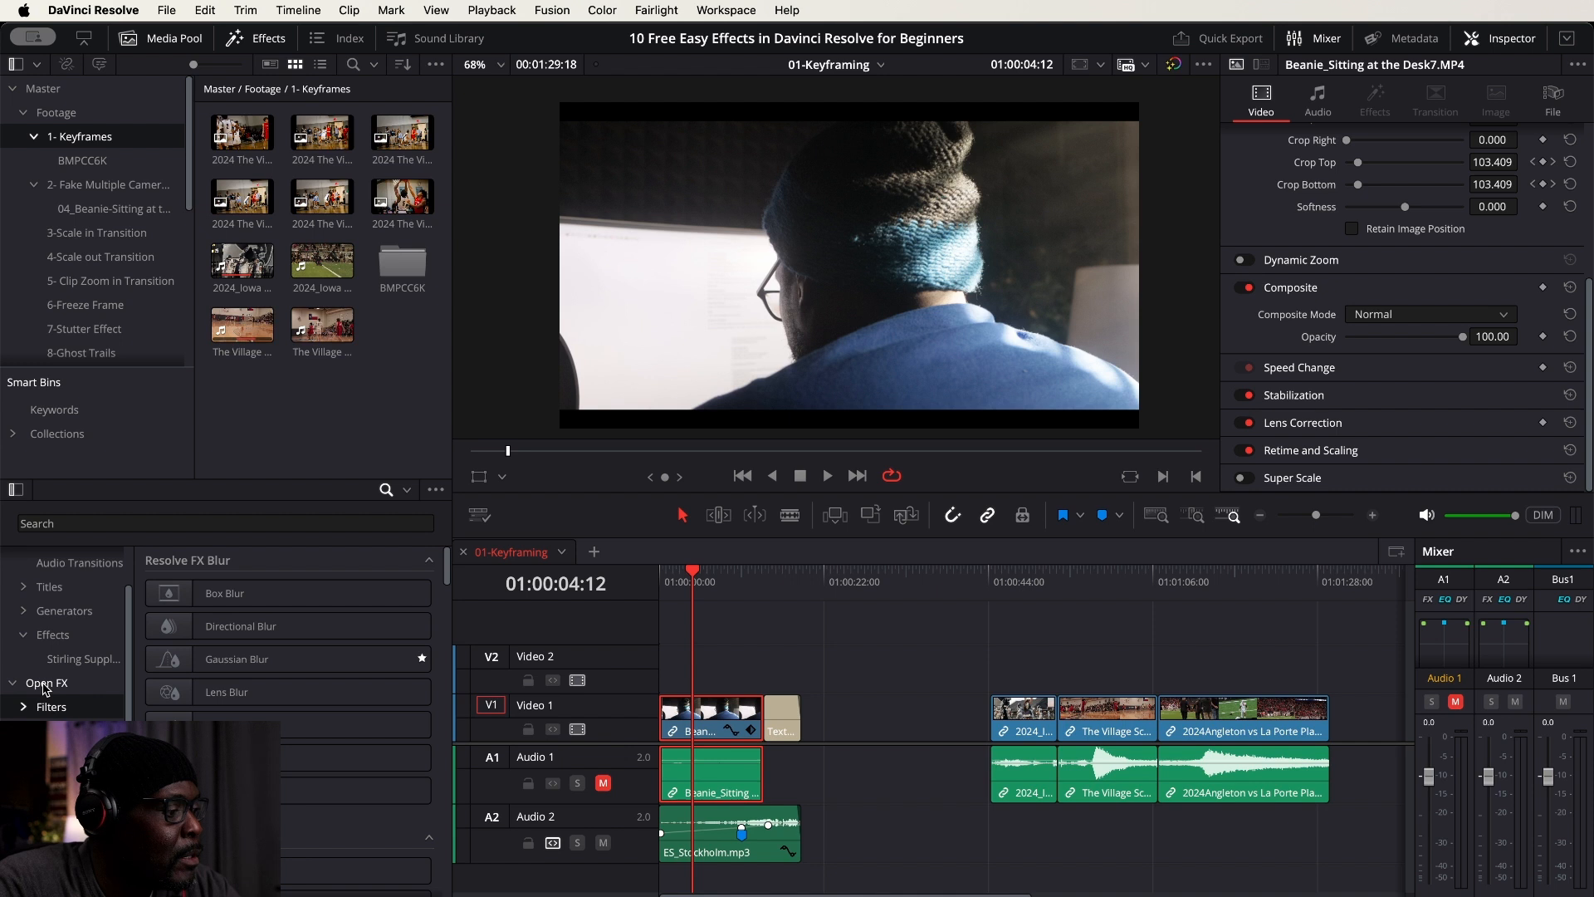
click(44, 684)
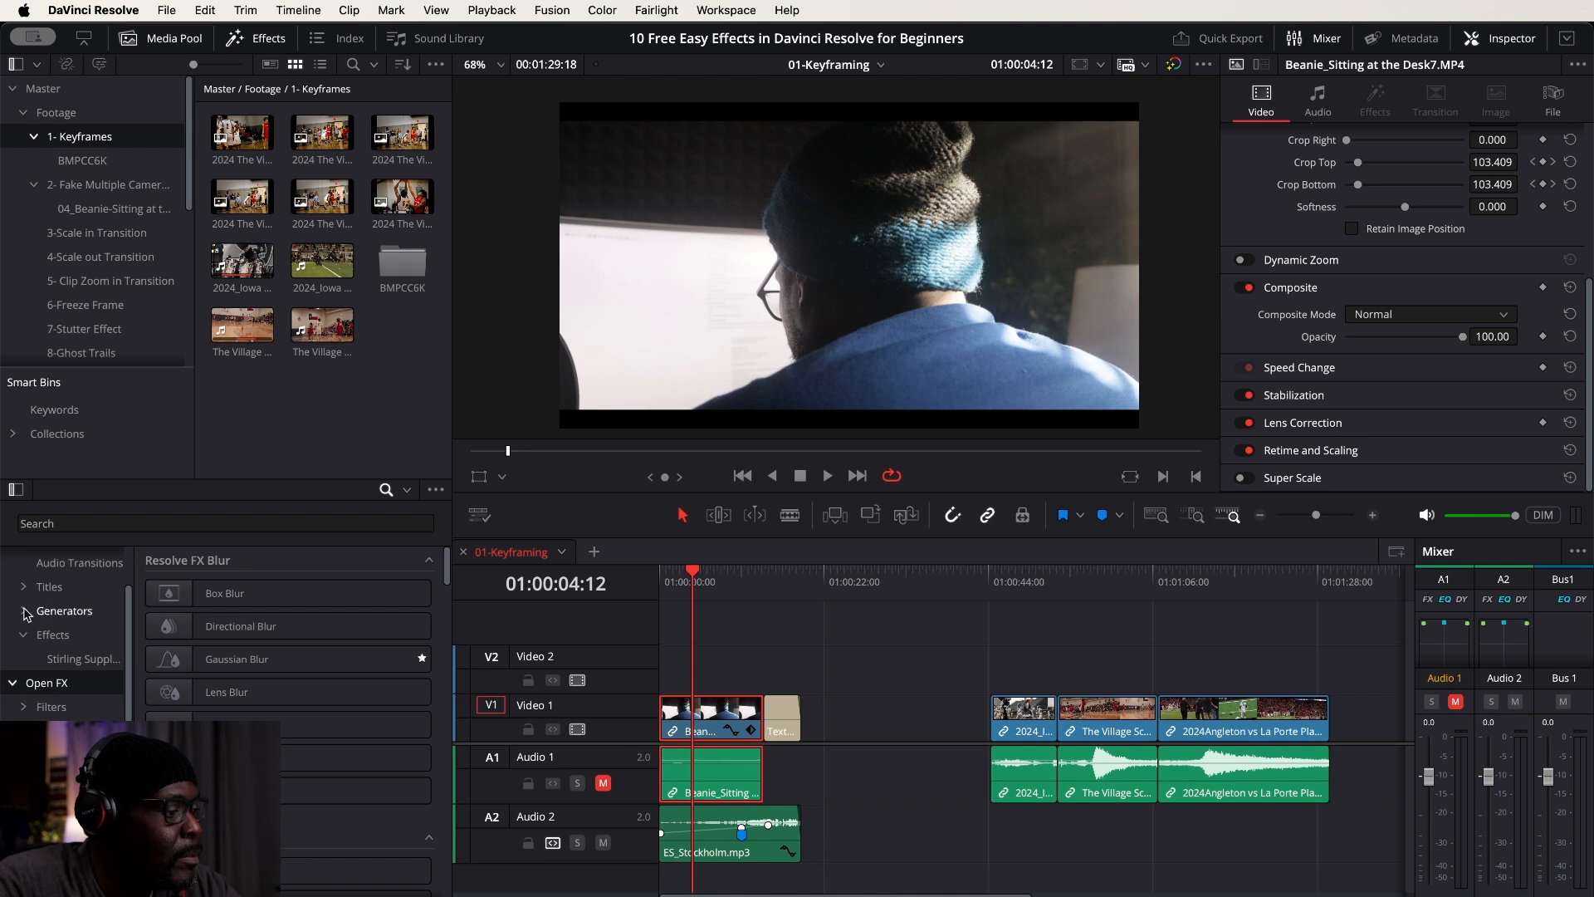
click(25, 612)
click(51, 611)
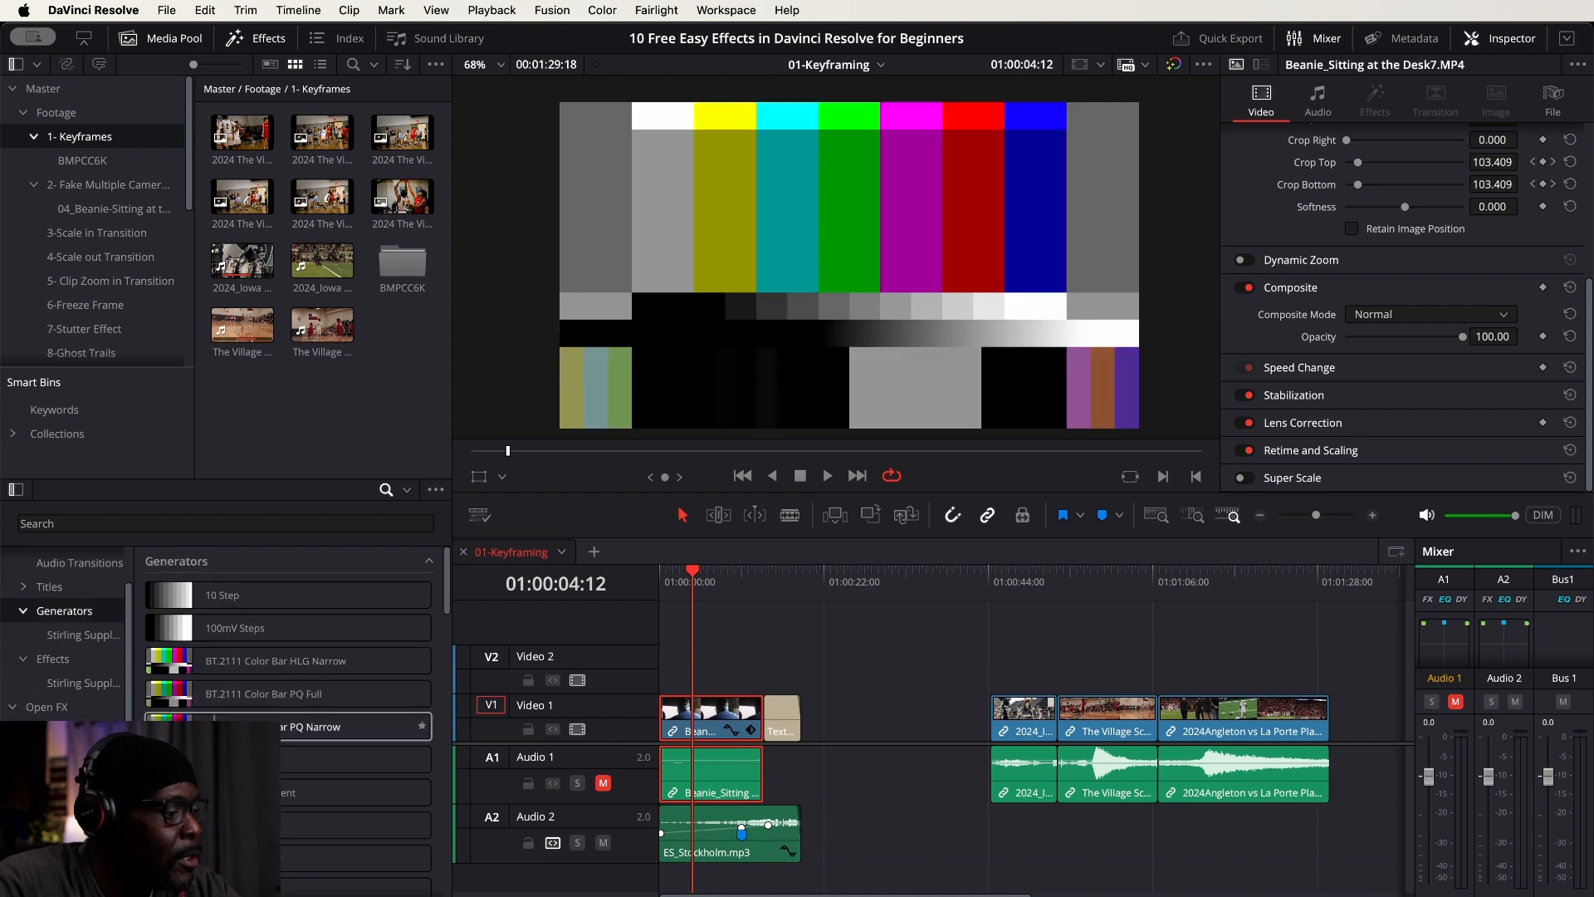
scroll(357, 726, down, 3)
drag(357, 784, 762, 662)
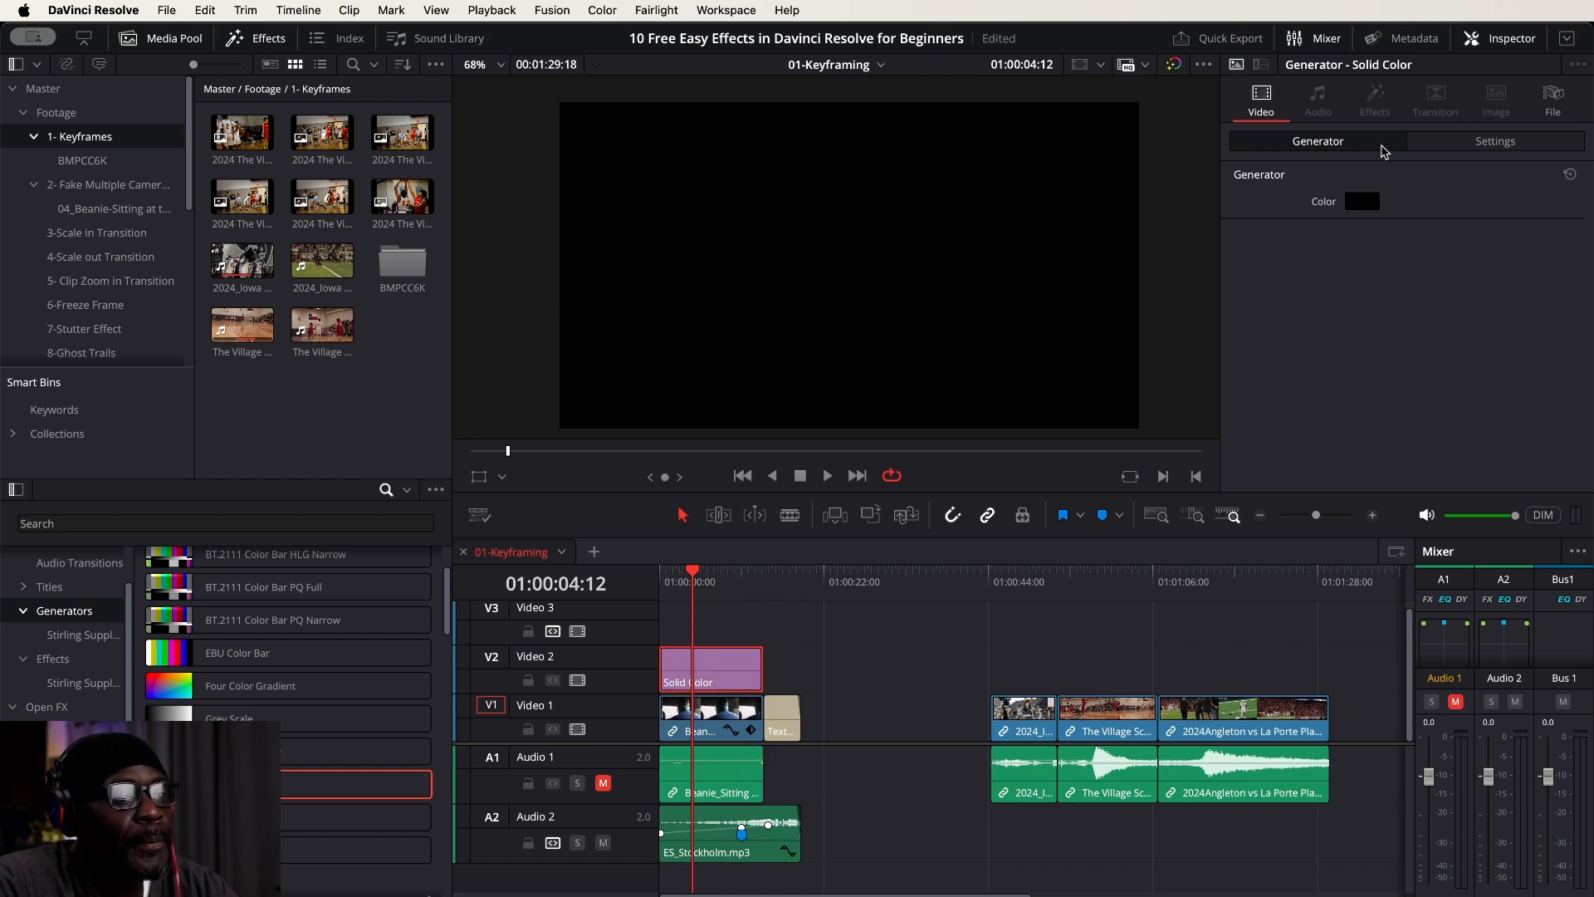
Change the Solid Color generator's color to the saved orange swatch.
click(1448, 146)
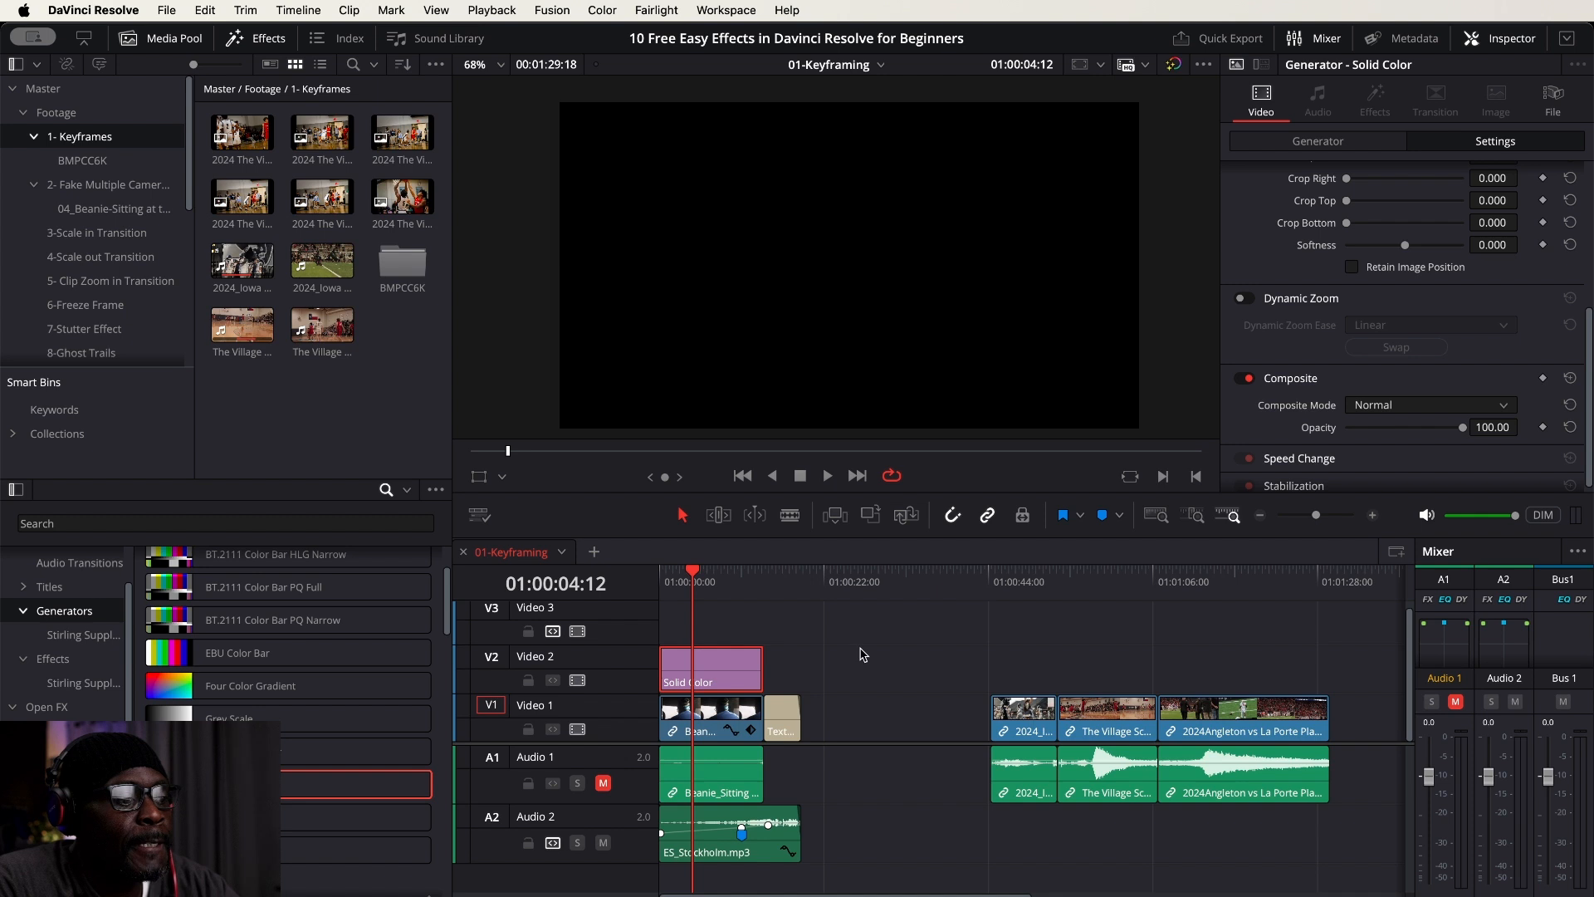
click(1316, 143)
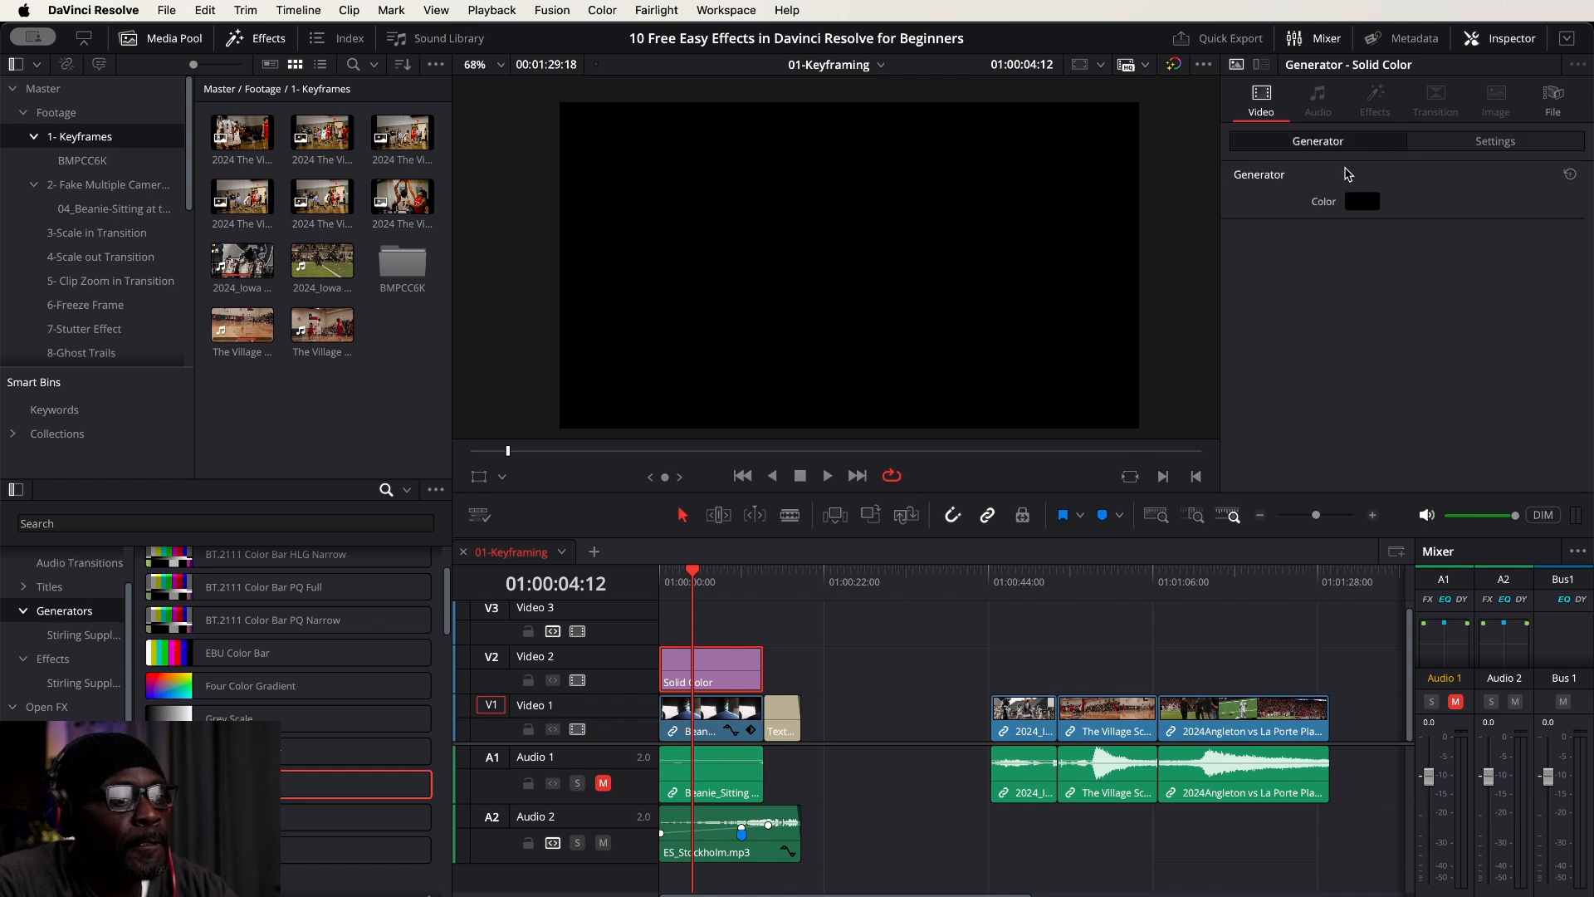
click(1363, 203)
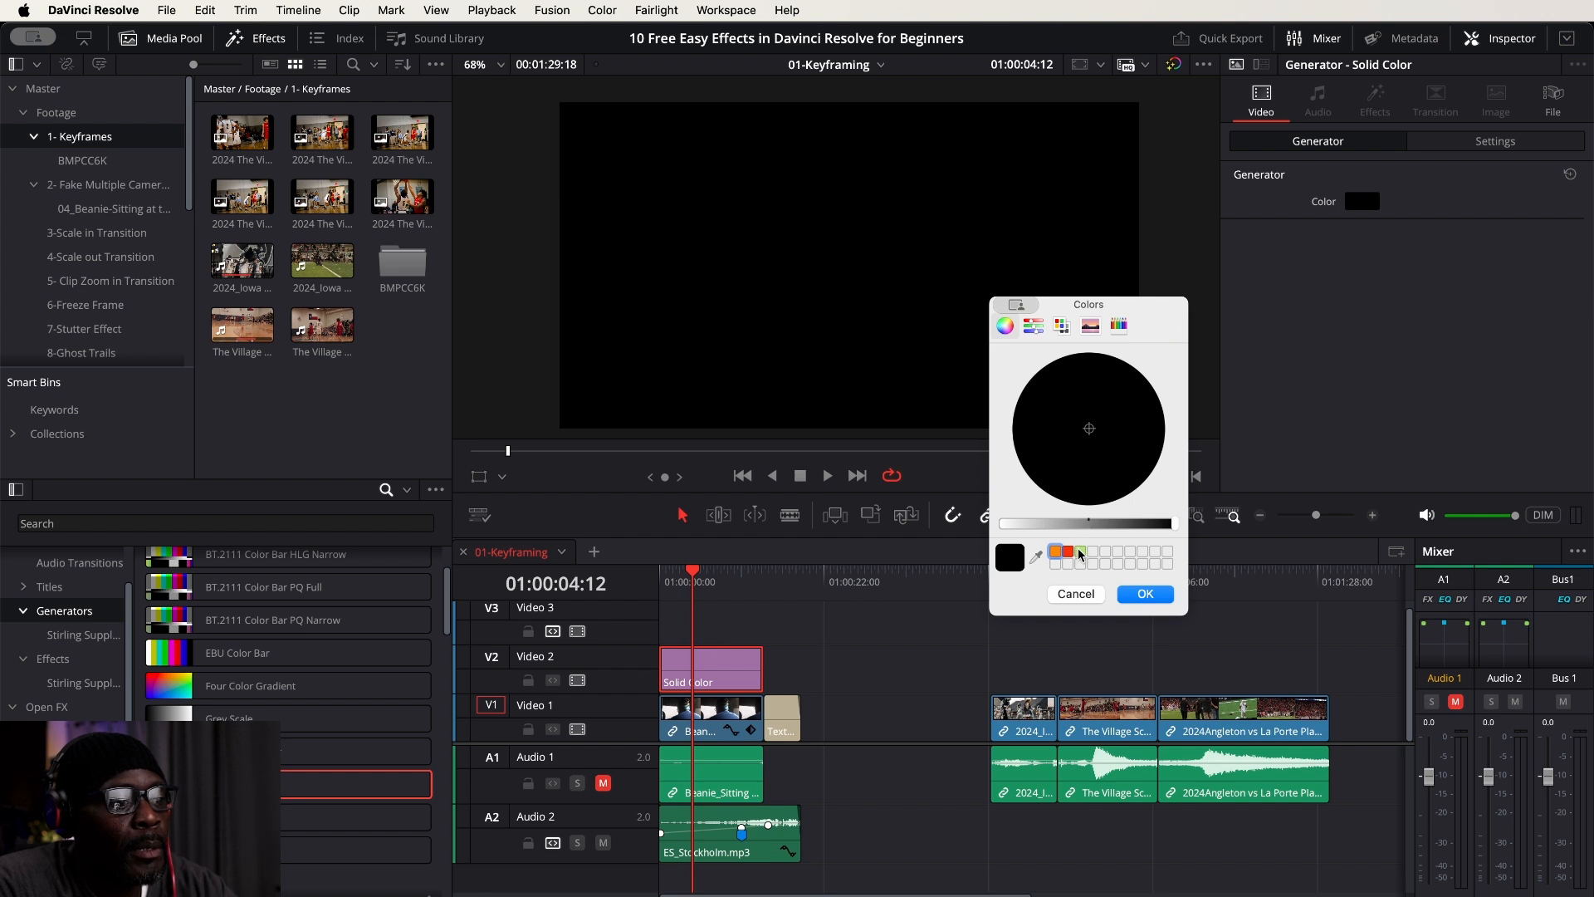
click(1056, 553)
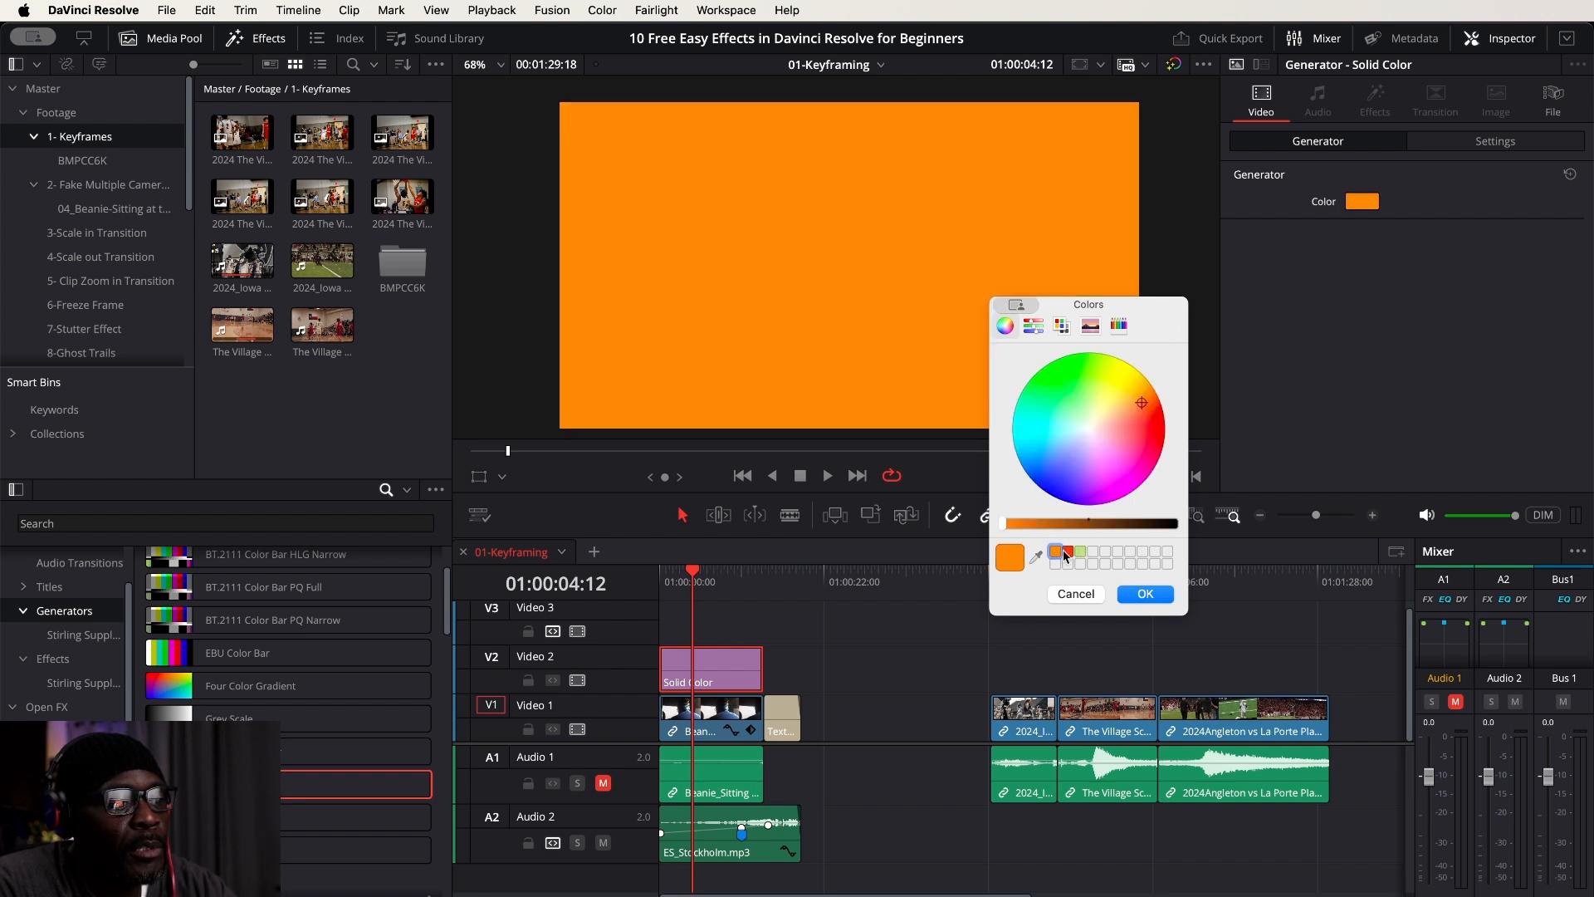
click(1145, 593)
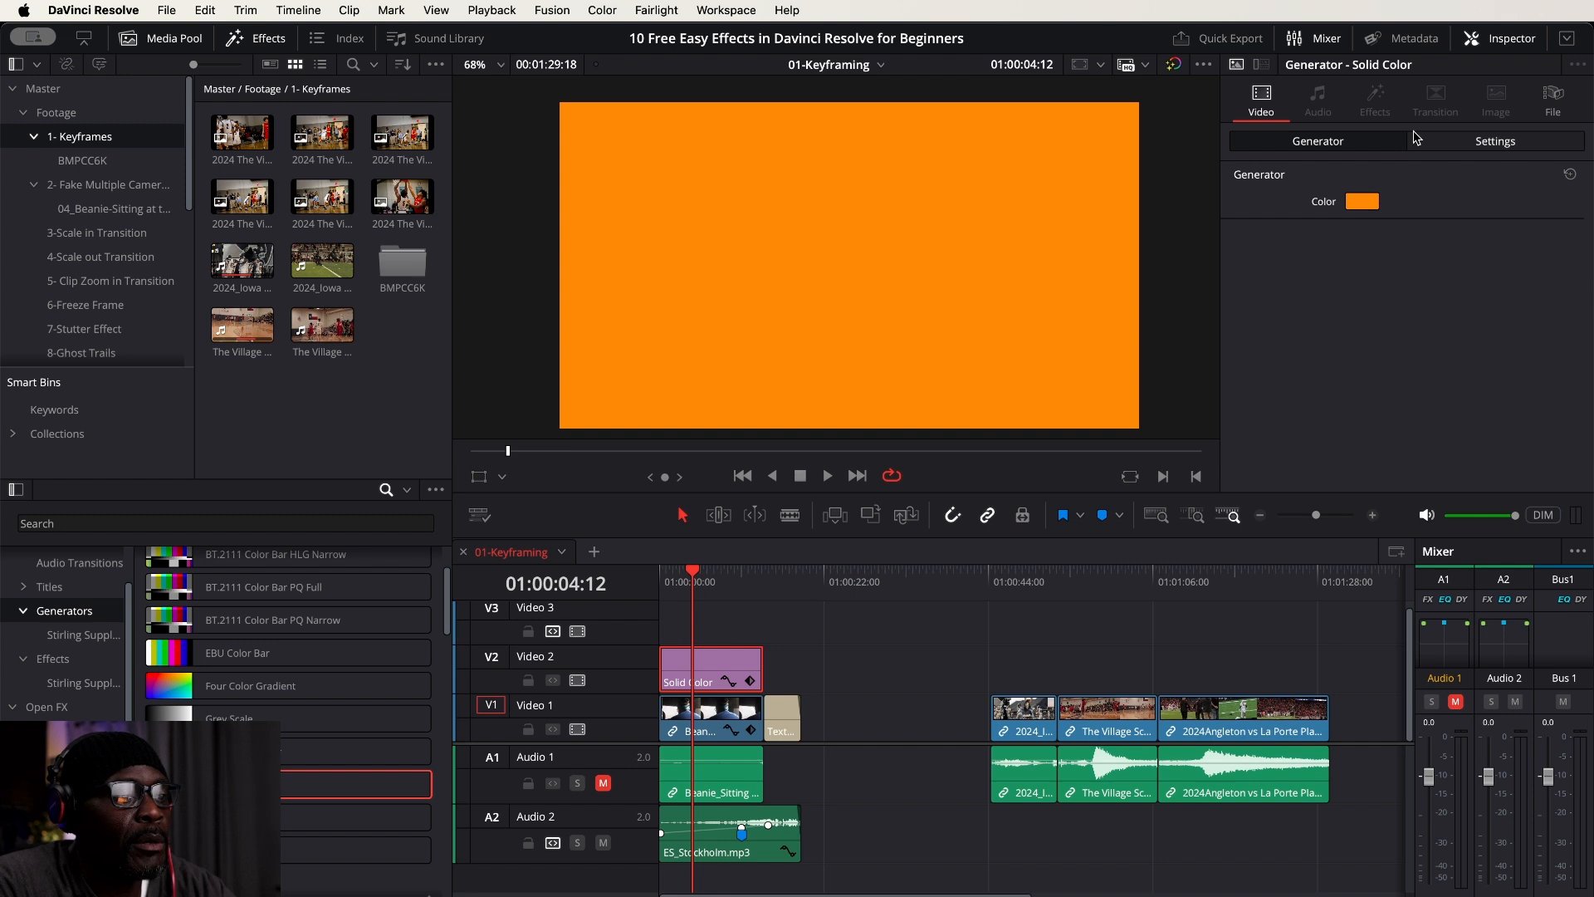
Keyframe the Solid Color clip's opacity at 32.82 at 01:00:00:00, fading to 0 at 01:00:07:23.
click(1446, 142)
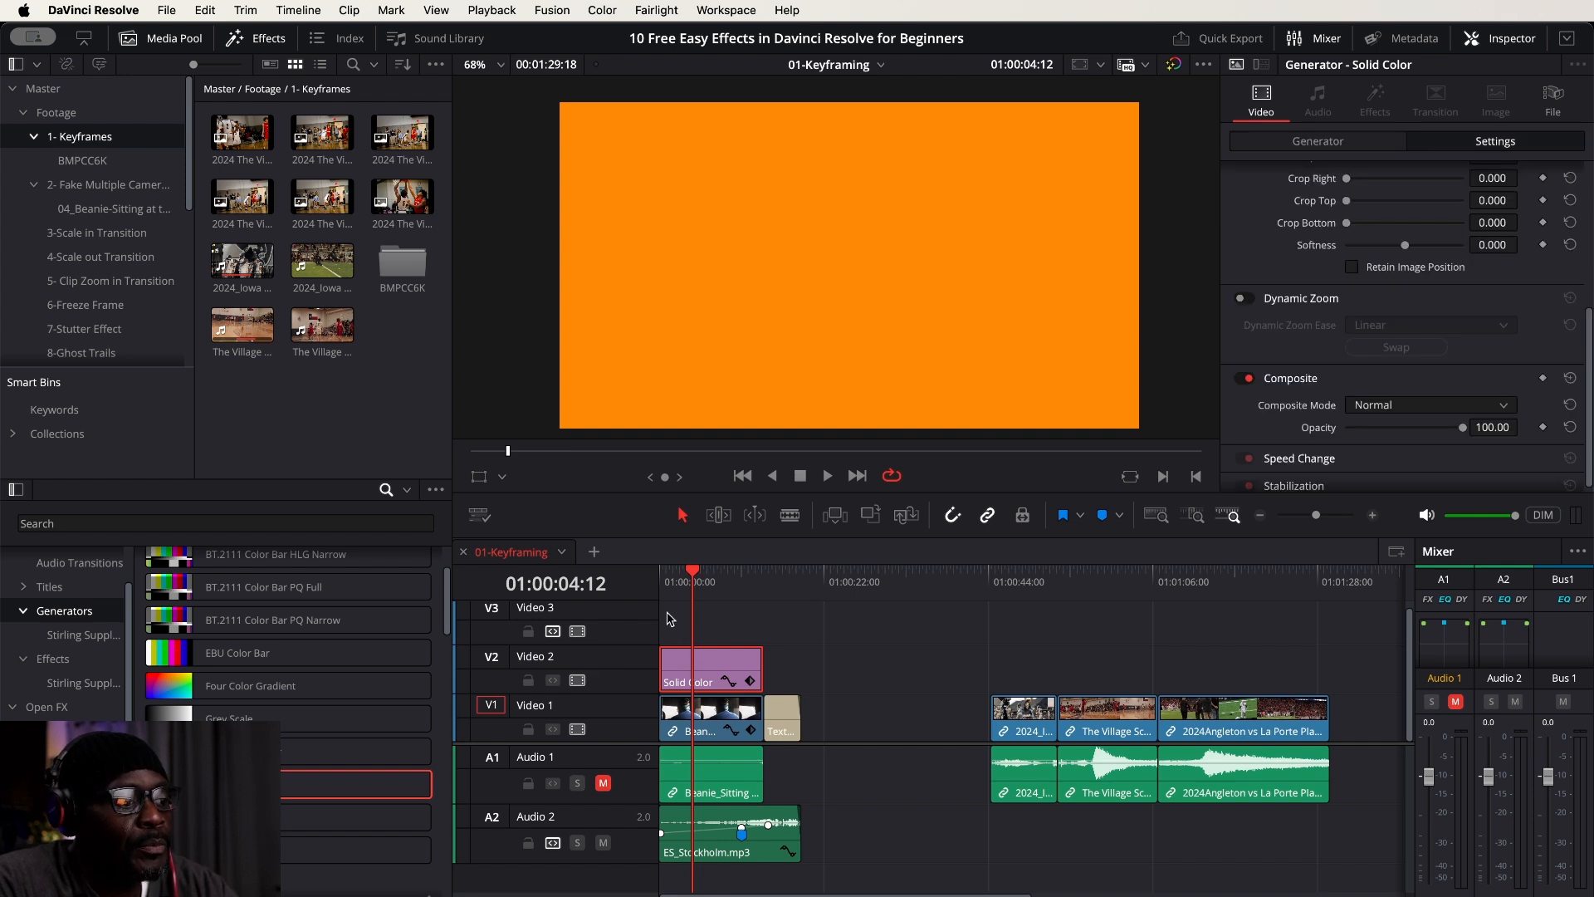
drag(697, 577, 660, 577)
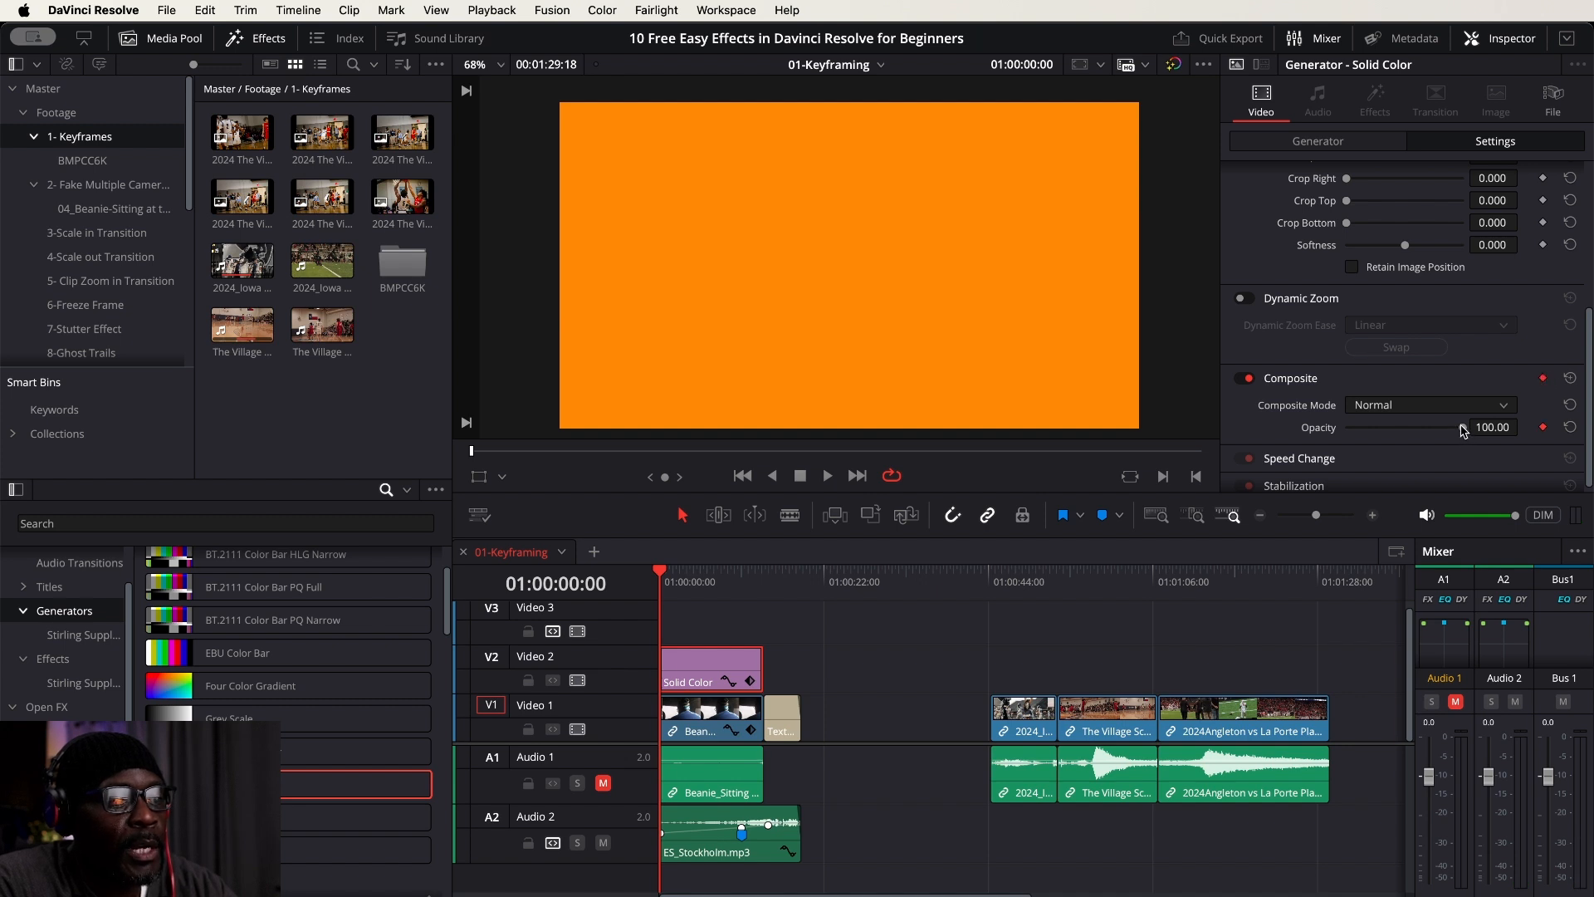
drag(1462, 430, 1388, 430)
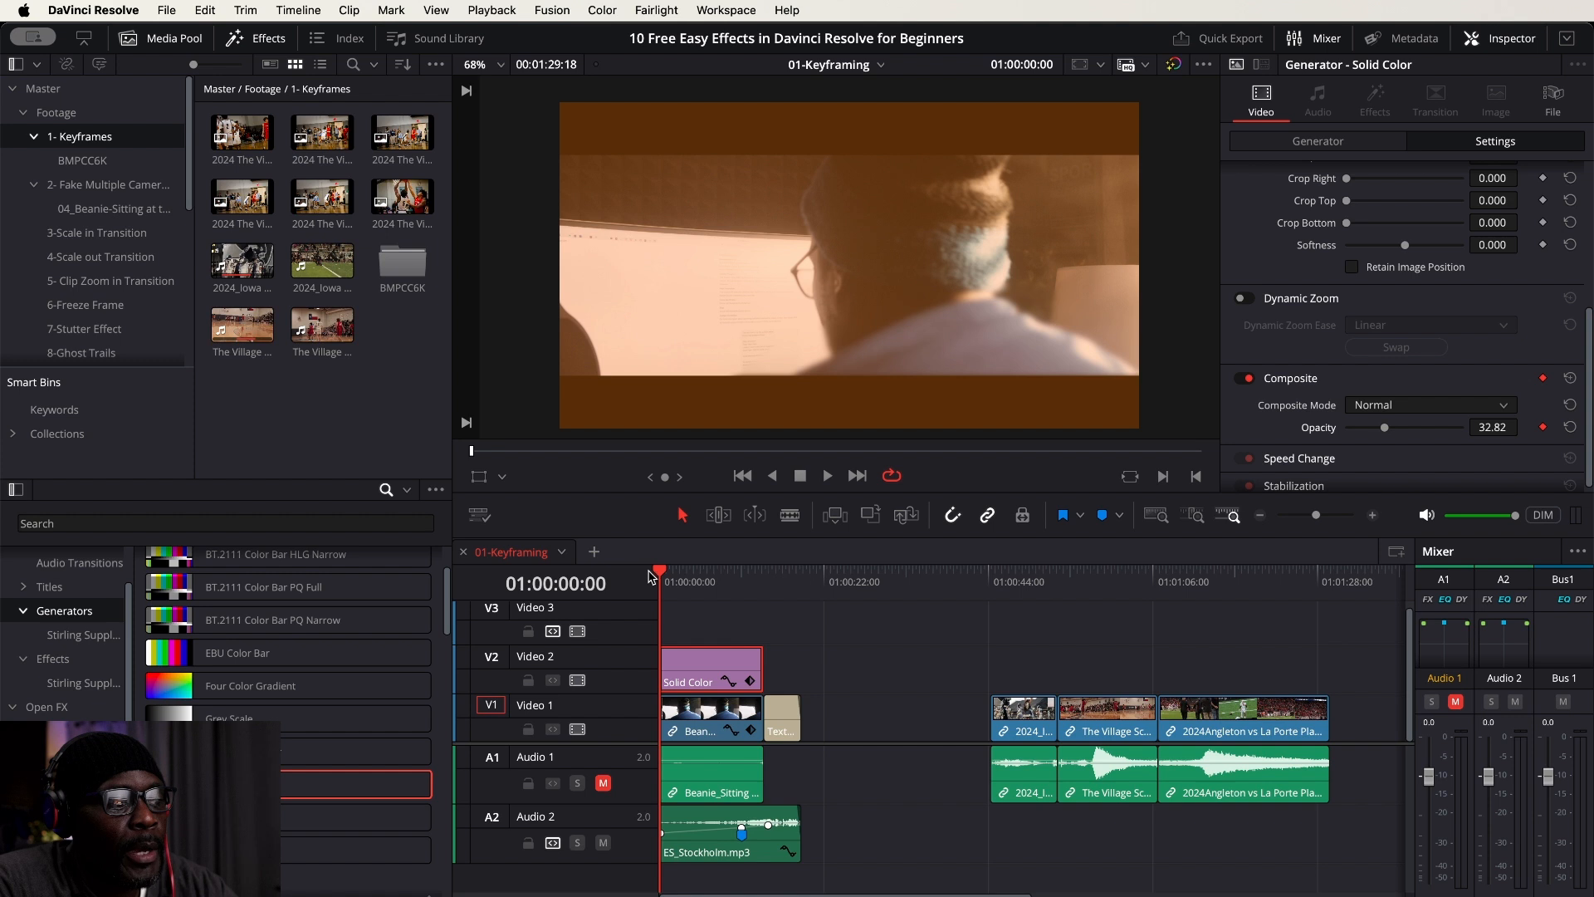
drag(662, 573, 718, 574)
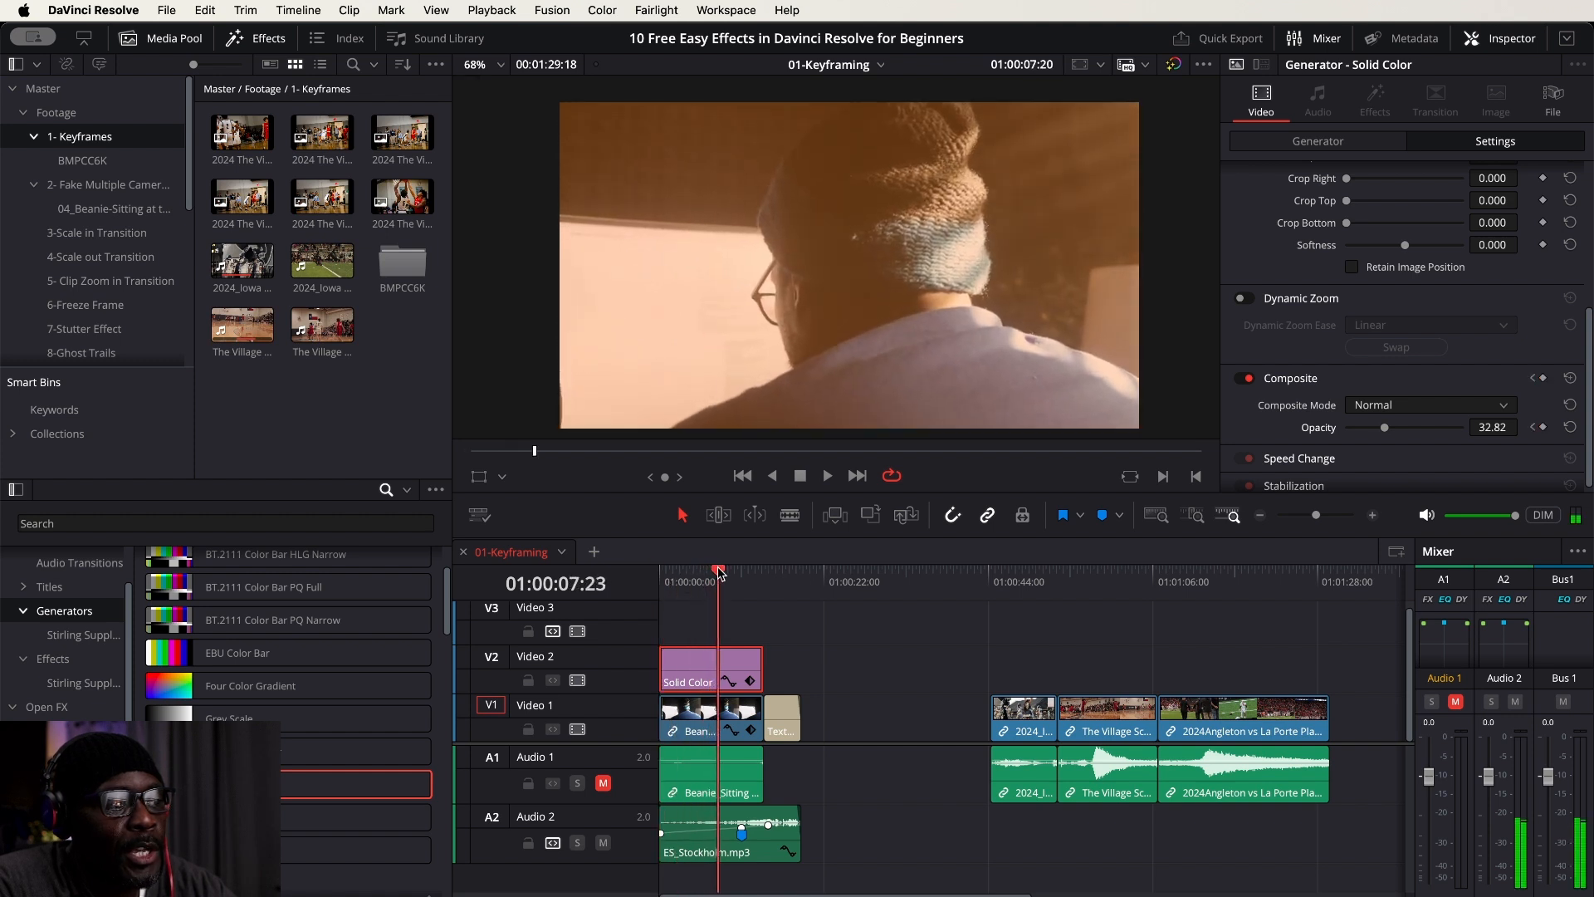
drag(1385, 428, 1236, 432)
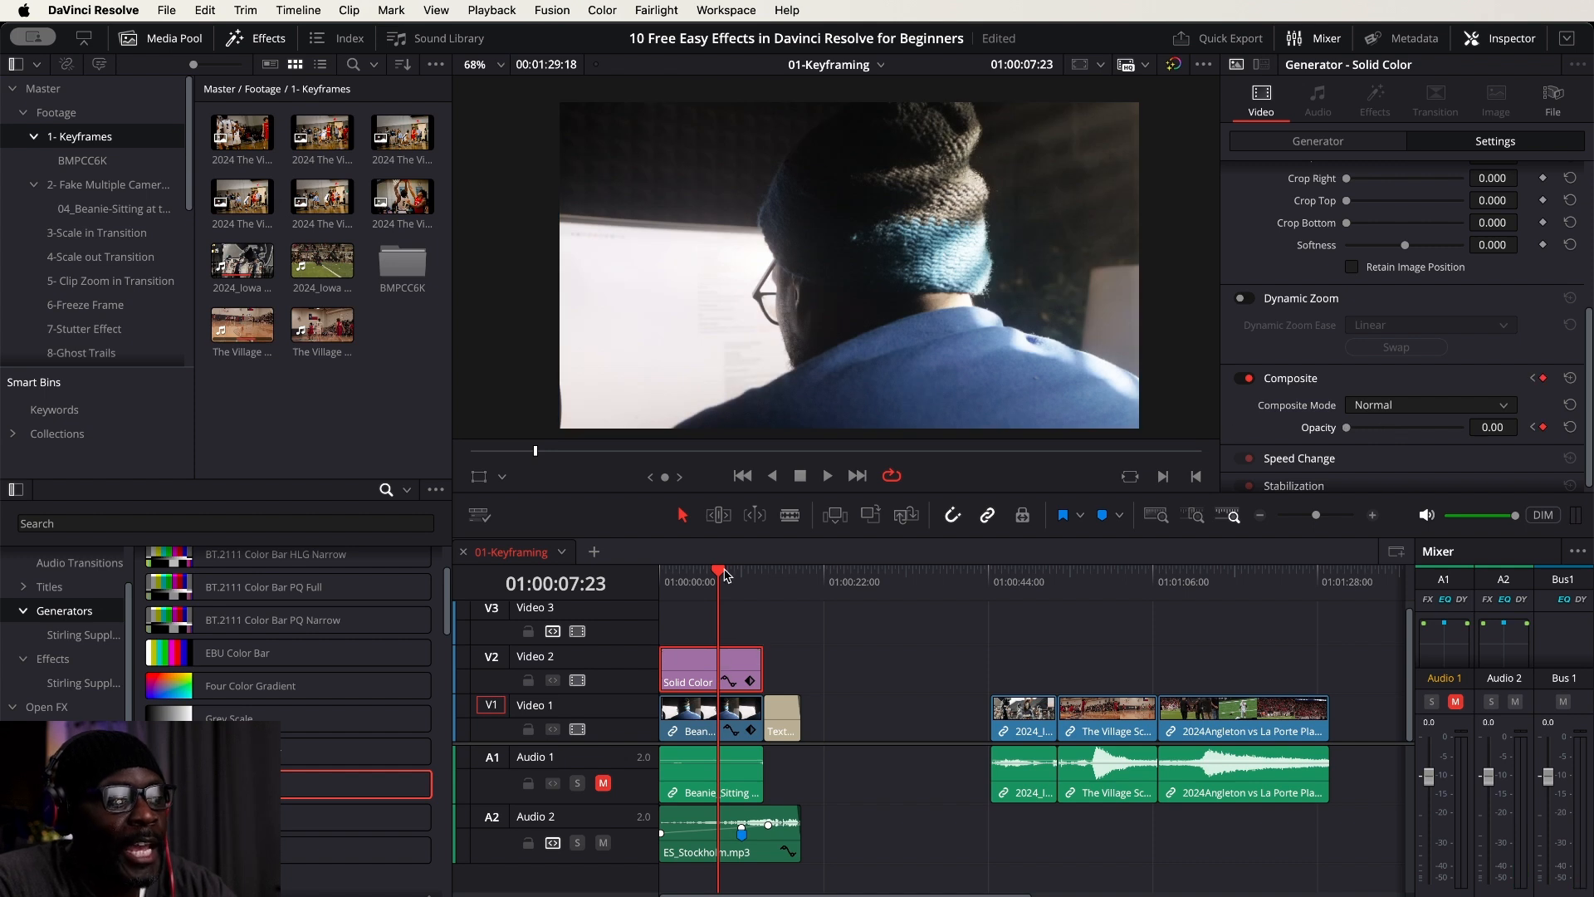
Play the sequence from 01:00:00:00 to review the orange overlay fade and crop animation, stopping past the title.
key(Home)
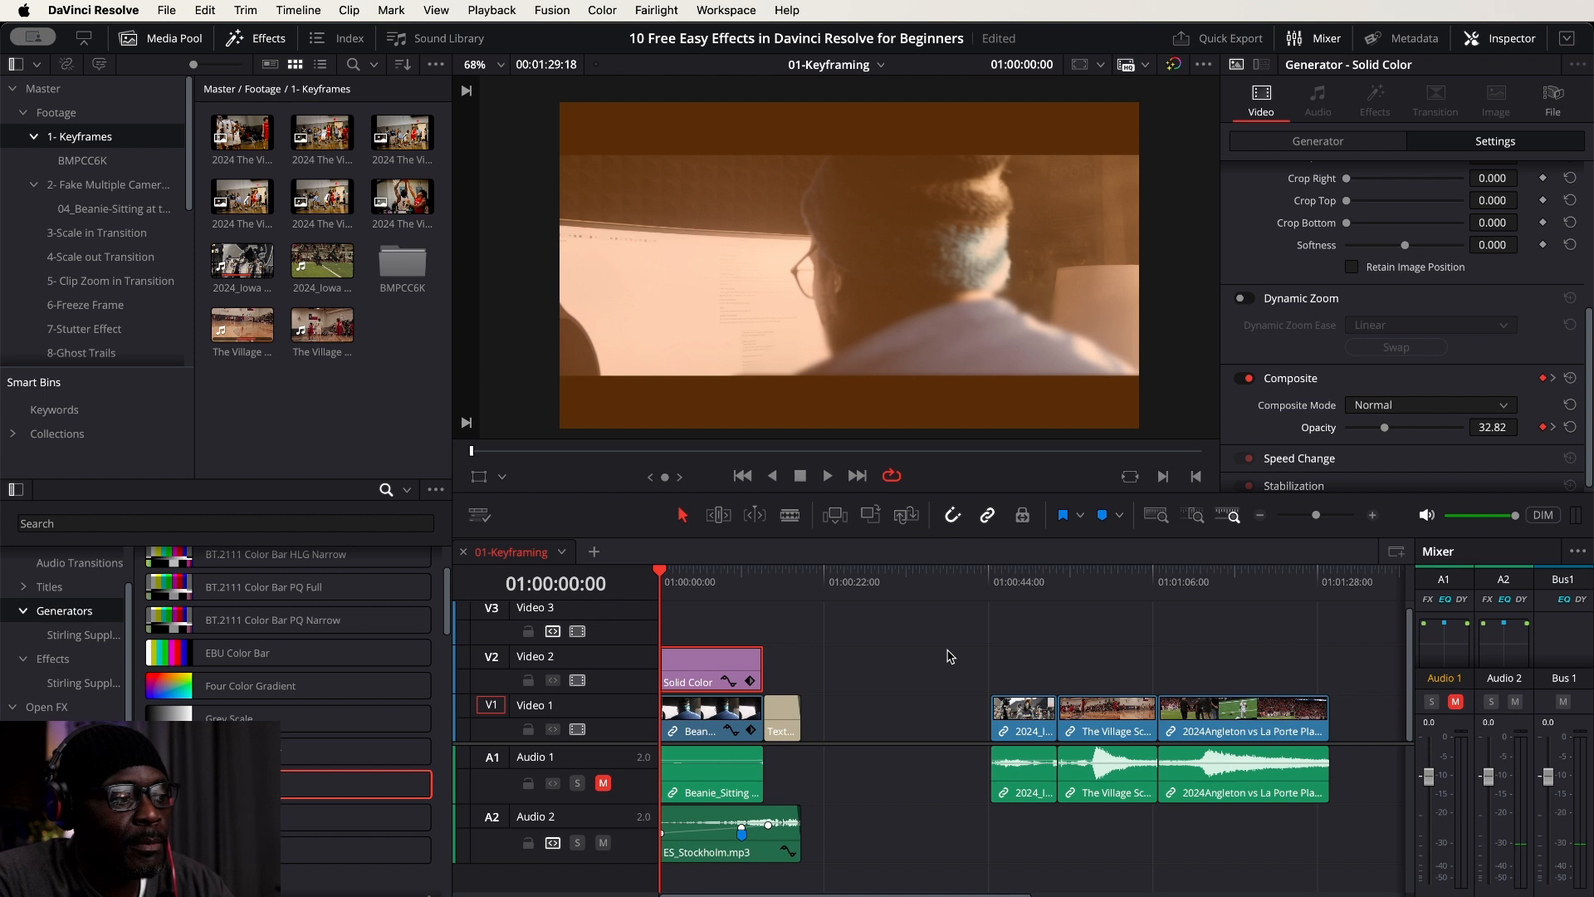
key(space)
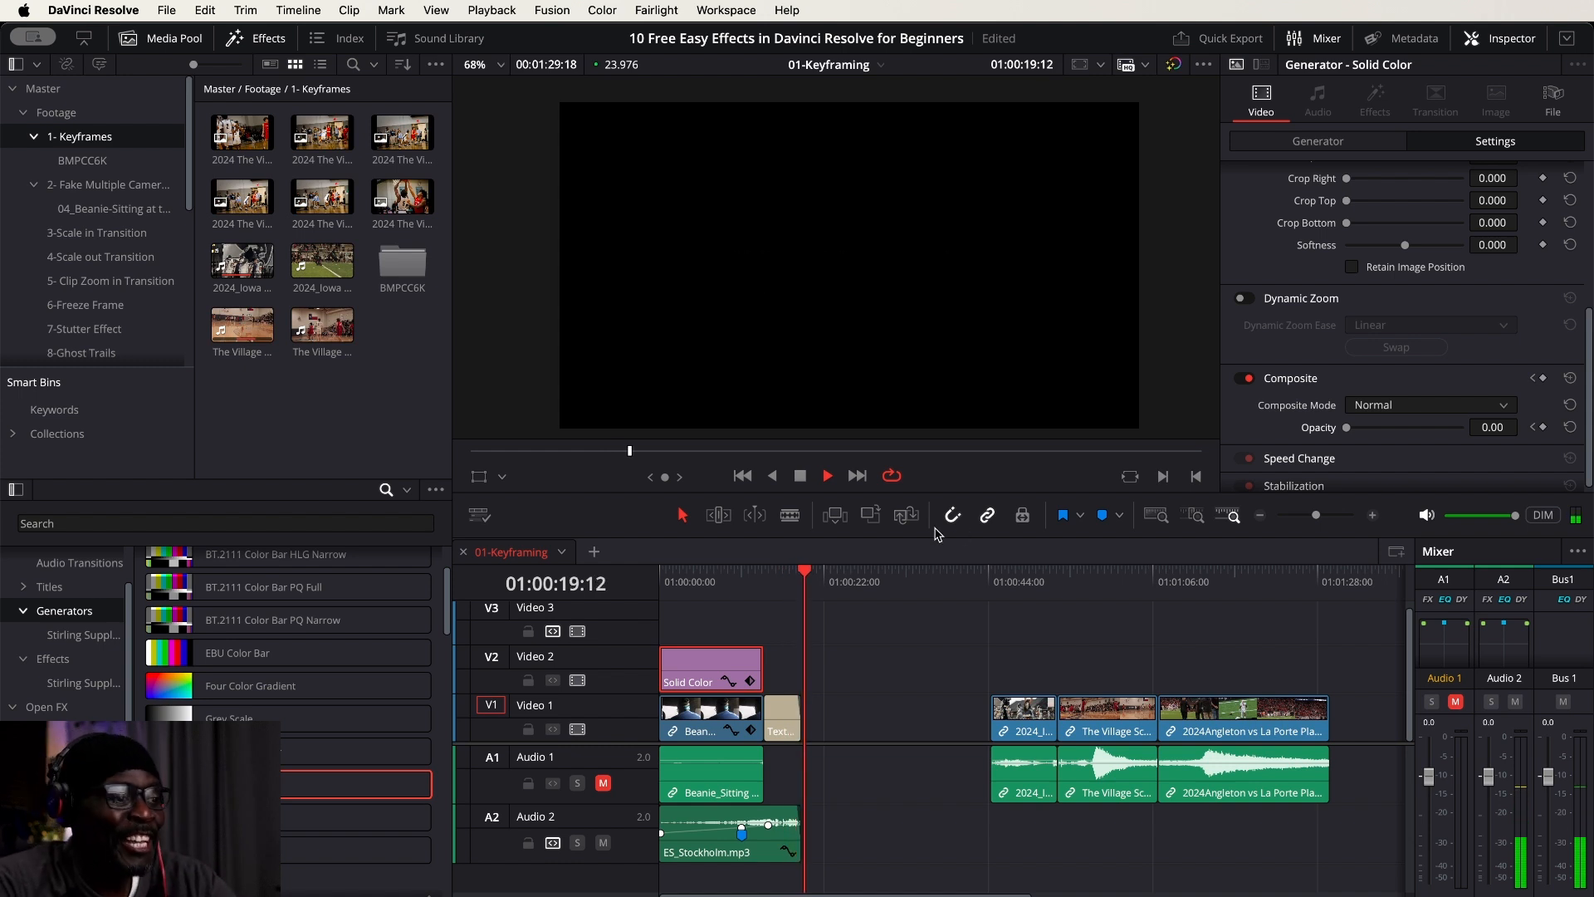
click(802, 470)
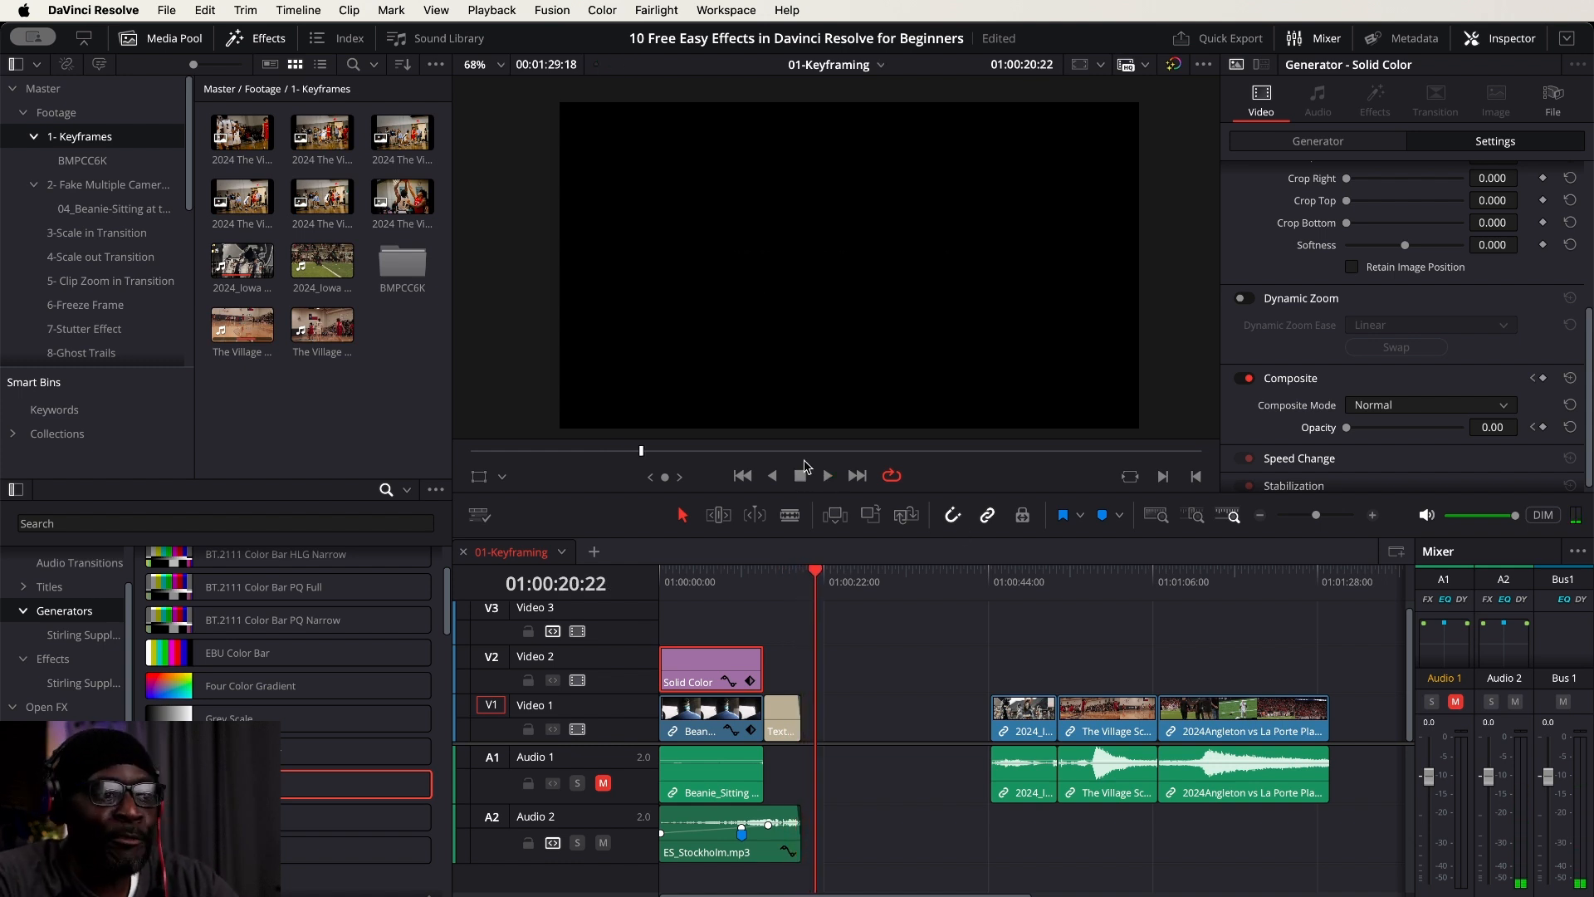